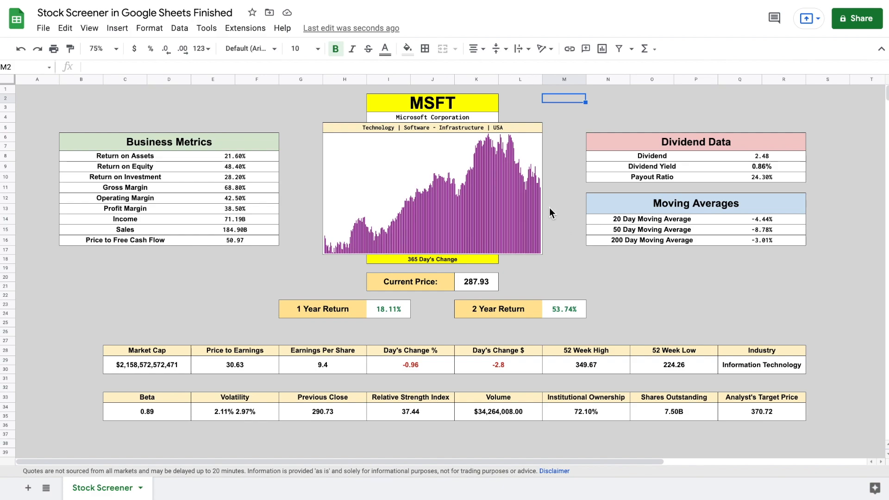
In the finished stock screener, change the ticker to AAPL and the day's change period below the chart to 500
click(464, 104)
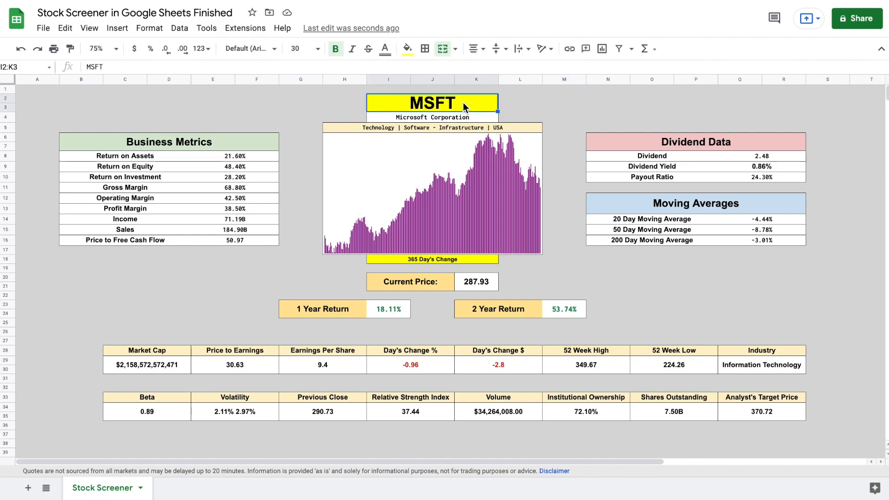
text(AAPL)
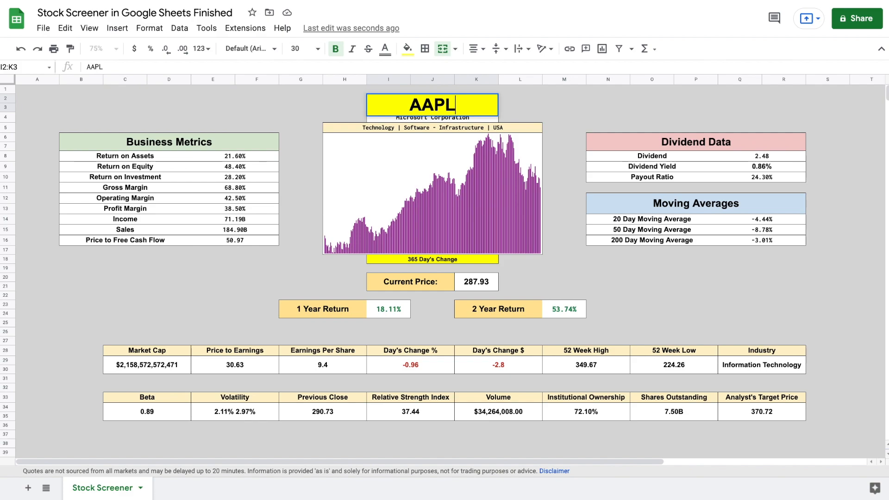
key(Return)
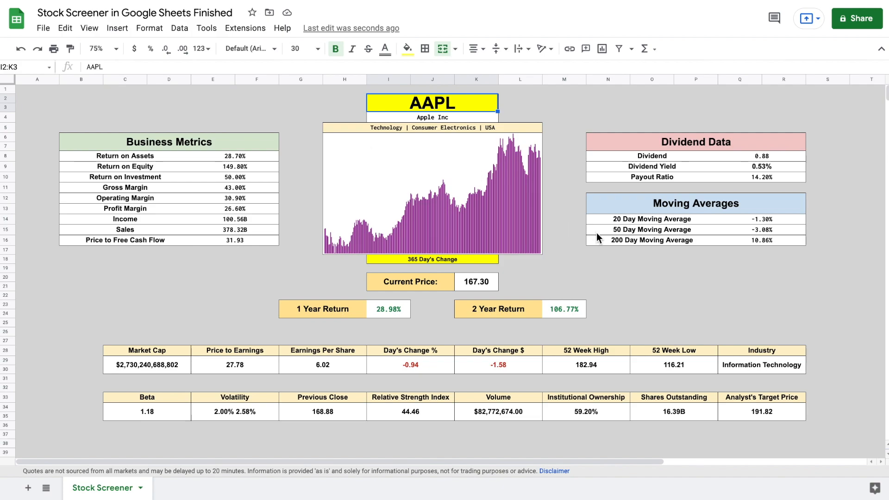
click(437, 259)
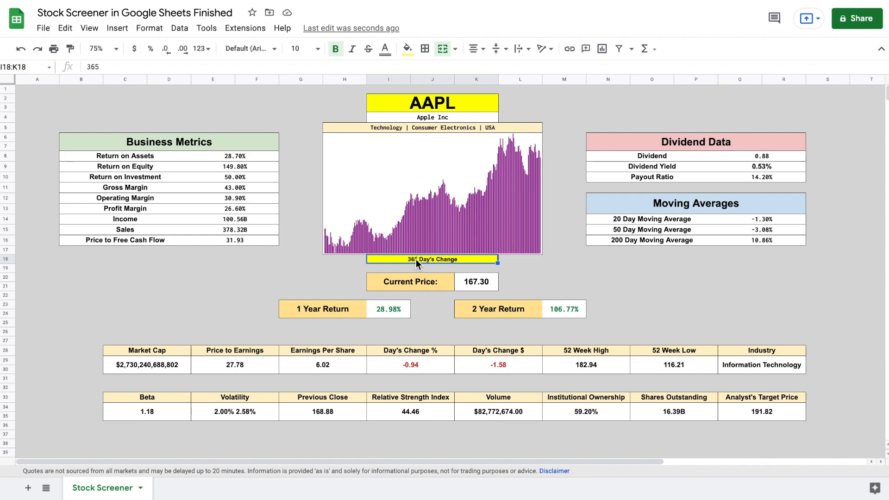
text(500)
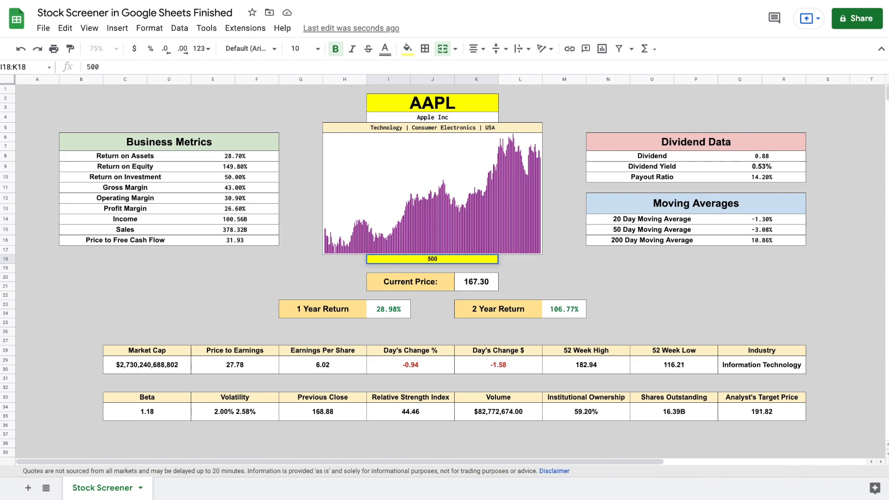
key(Return)
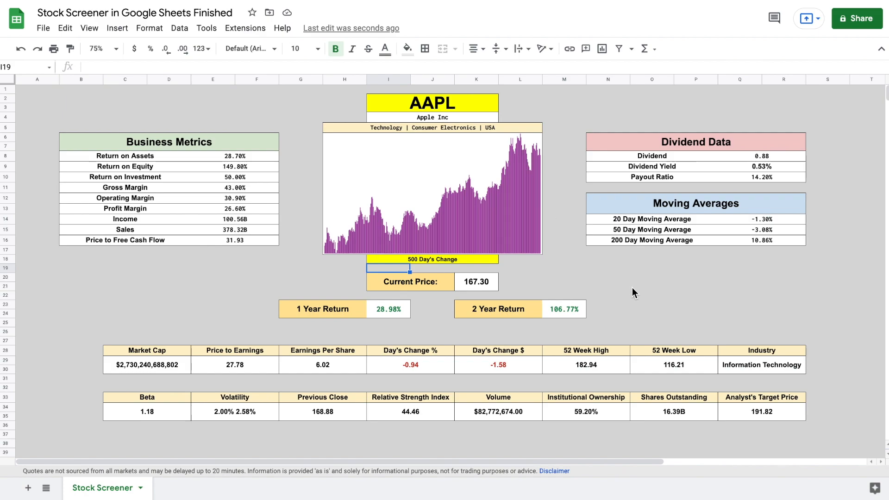
click(663, 278)
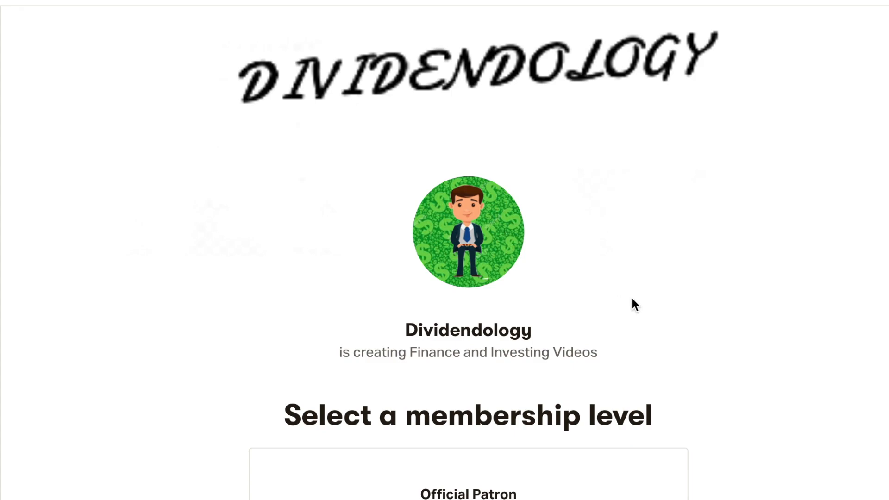
scroll(633, 300, down, 6)
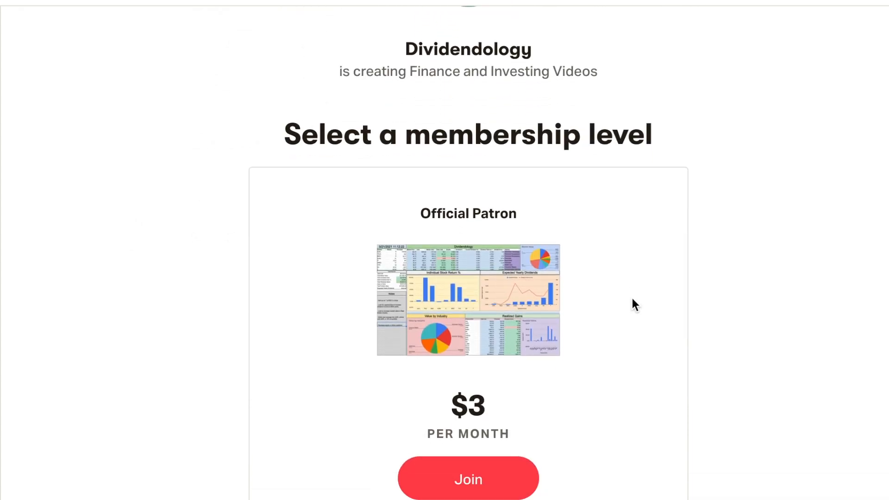
scroll(633, 299, down, 3)
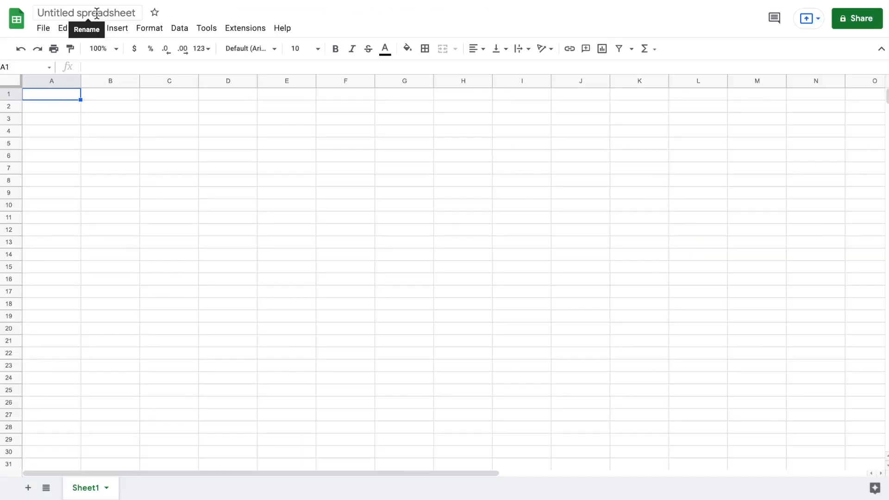
Rename the untitled spreadsheet Stock Screener and set the sheet zoom to 75%
click(96, 12)
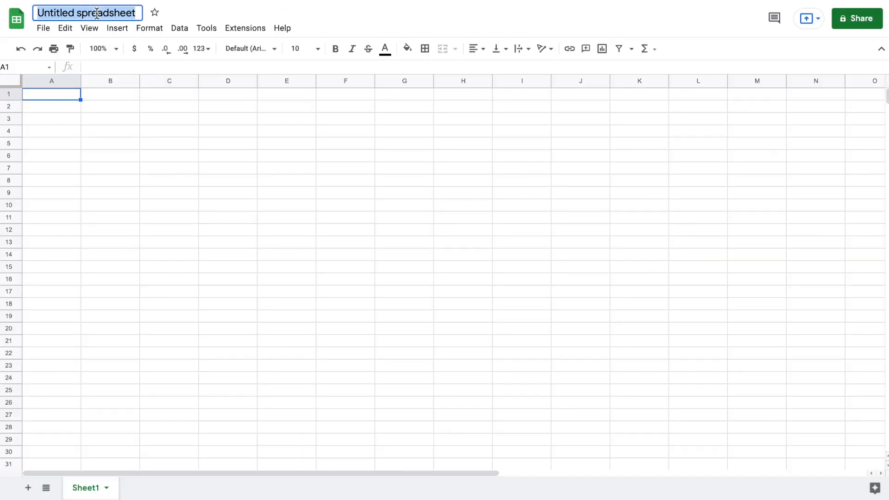
text(Stock Screener)
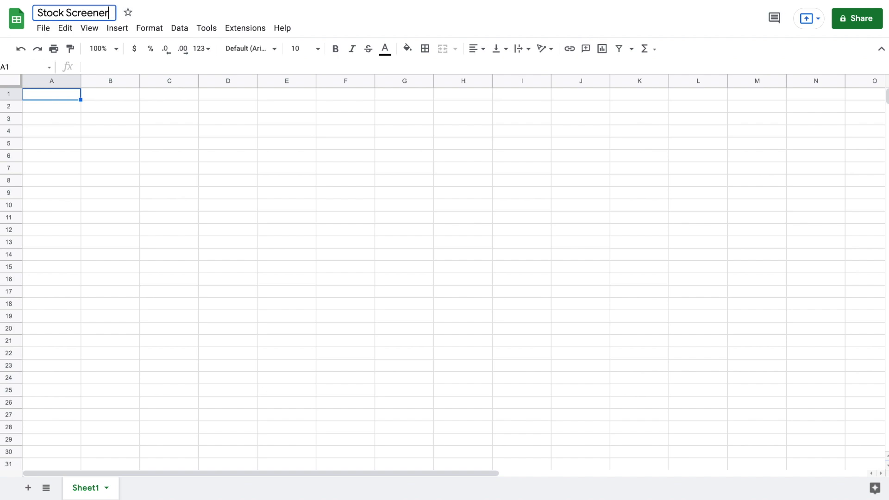
click(182, 108)
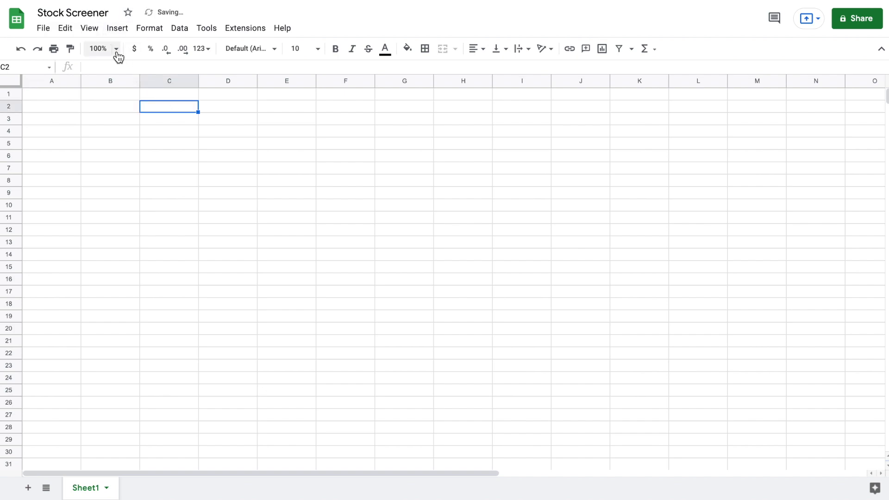
click(116, 50)
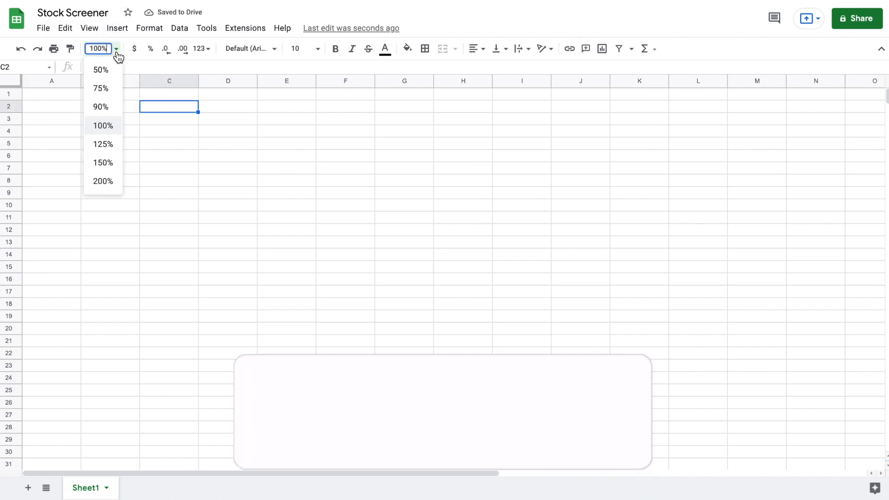
click(107, 89)
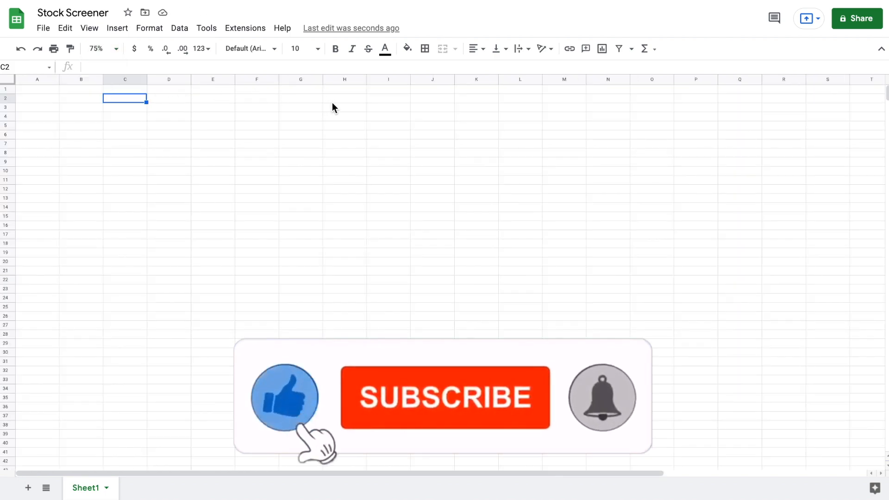
click(362, 103)
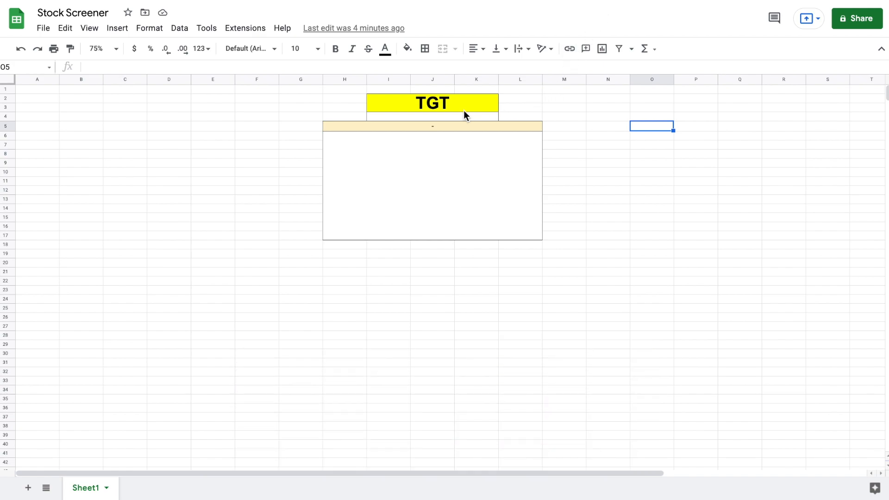
Enter the formula =GOOGLEFINANCE(I2,"name") in the merged cell I4:K4 below the ticker to fetch the company name
click(425, 115)
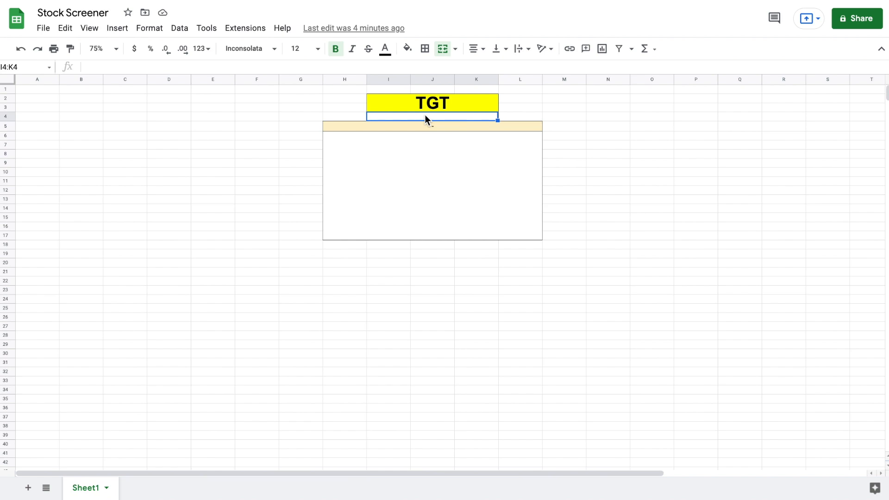
text(=goo)
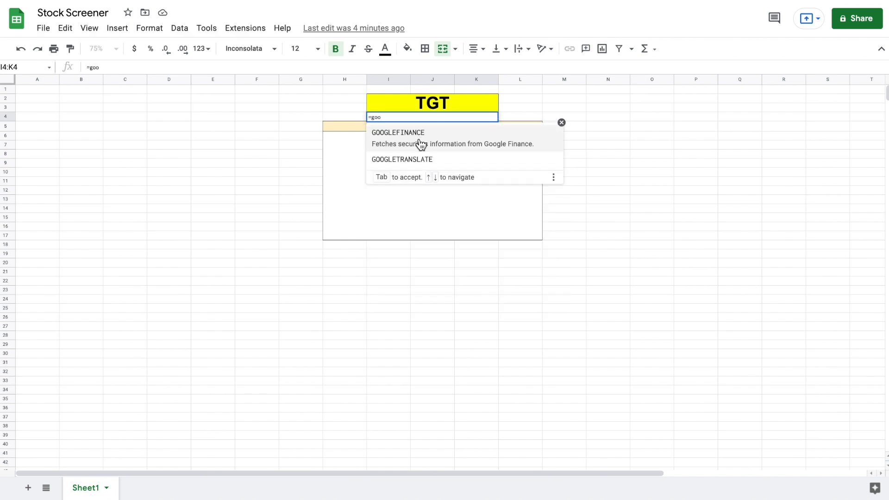
click(418, 138)
click(428, 105)
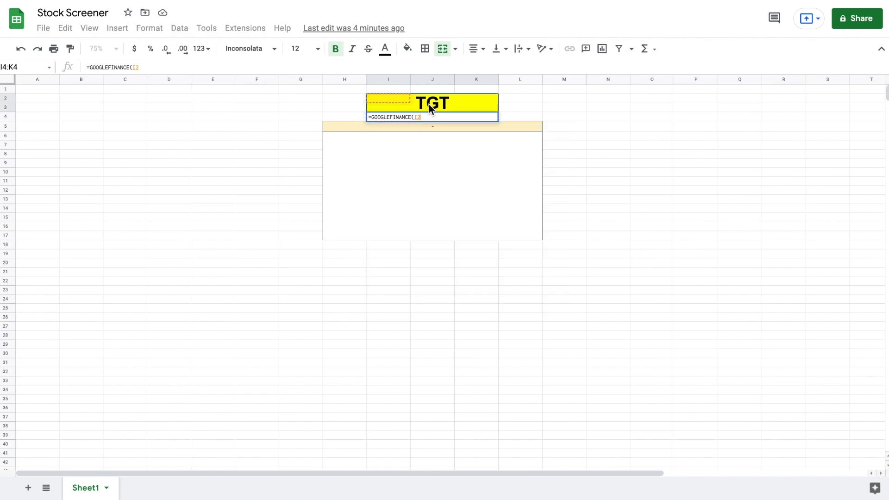
text(,"name)
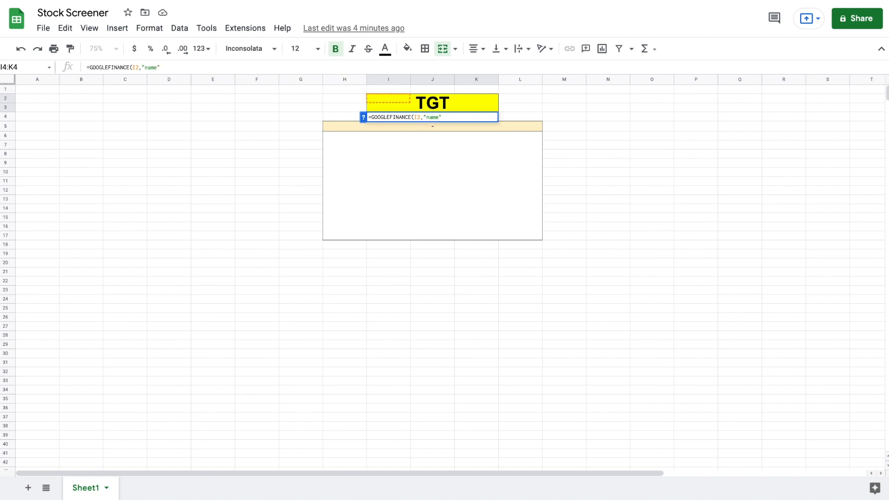
text("))
key(Return)
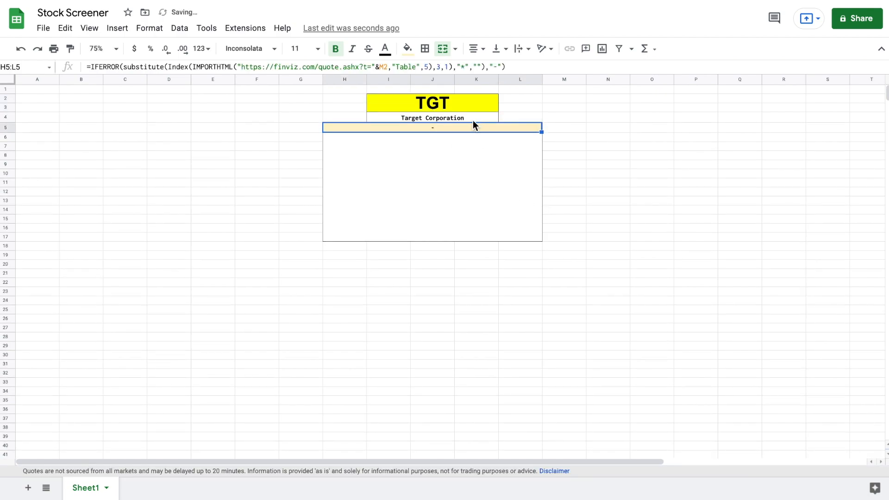
click(473, 119)
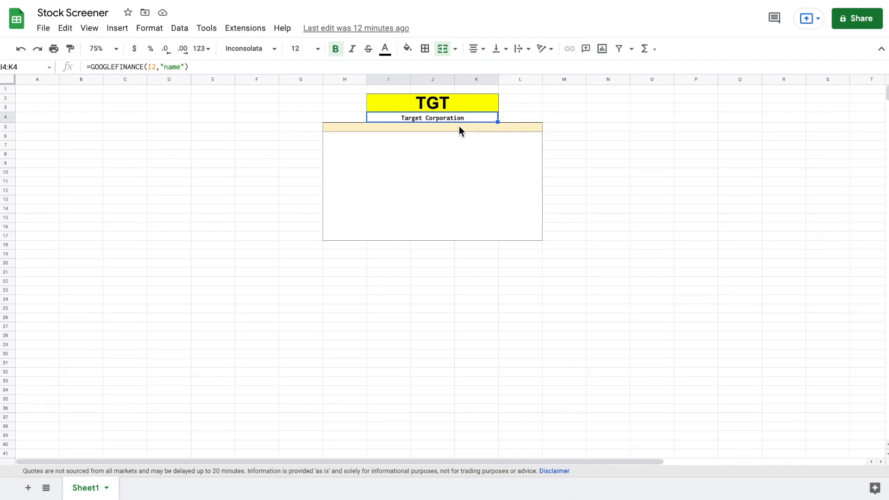
Merge cells I18:K18 below the chart area and enter the label "500 Day's Change" in them
drag(394, 244, 472, 246)
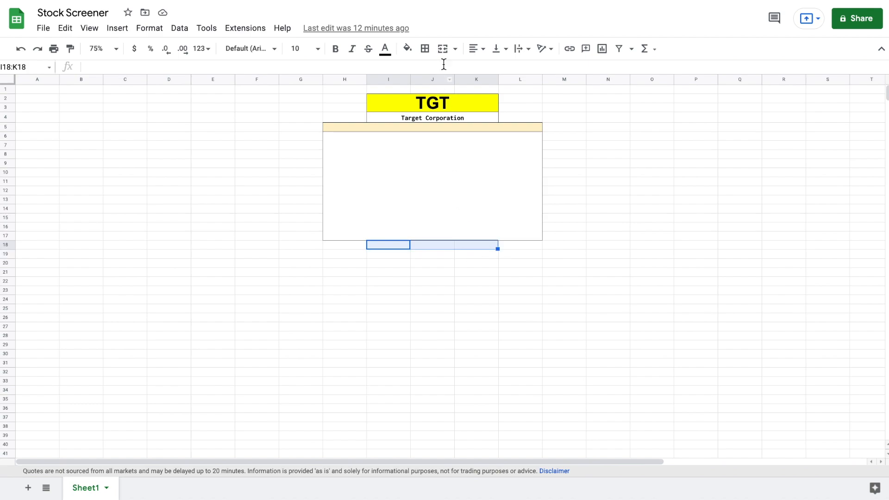
click(442, 49)
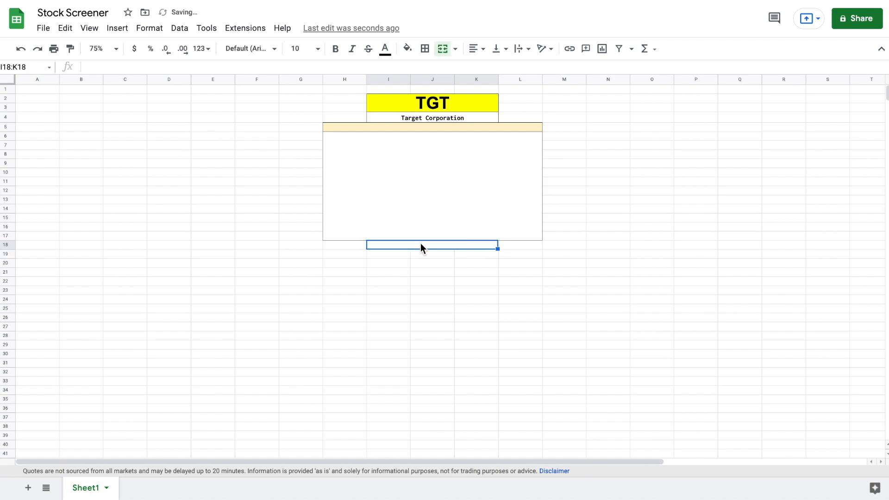
text(%00 Day's Change)
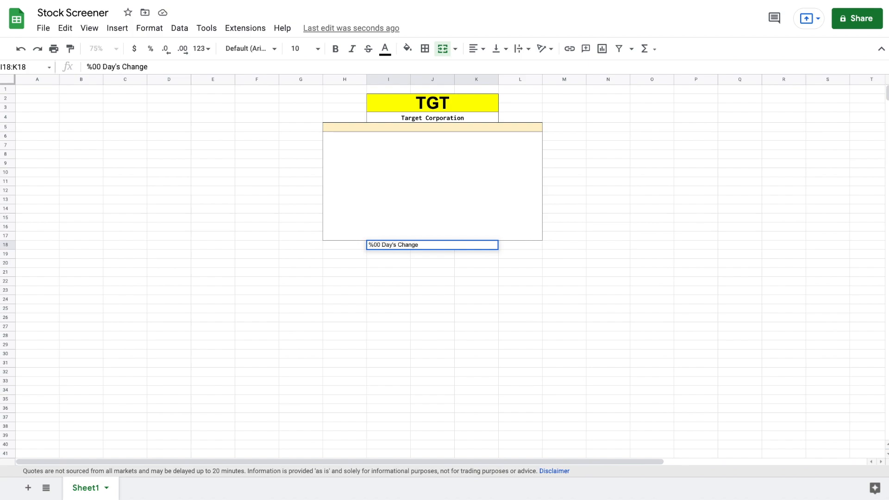
key(Return)
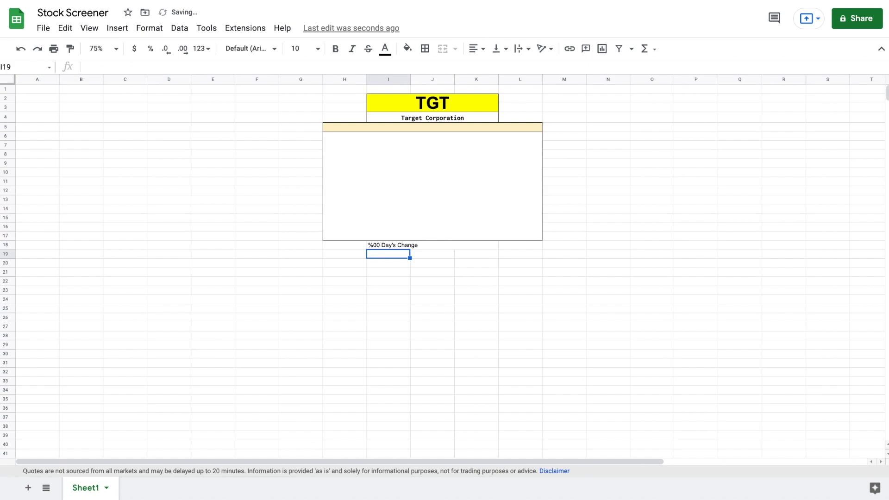
click(376, 245)
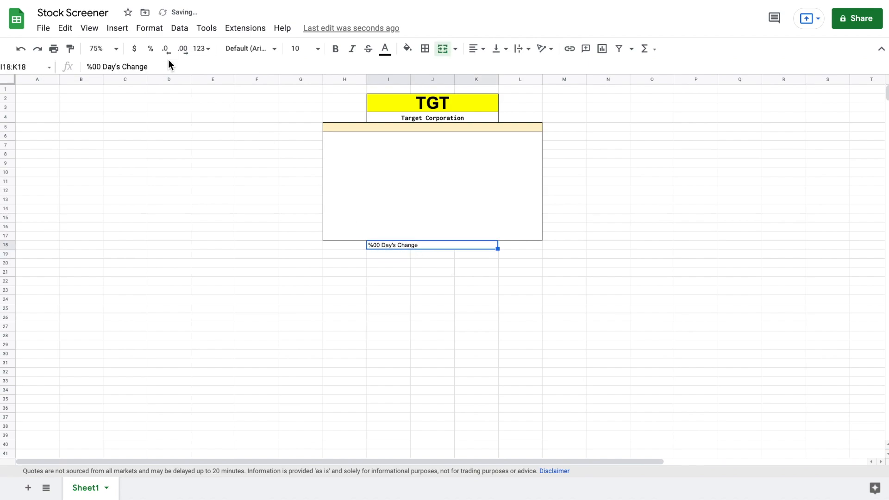
key(BackSpace)
text(5)
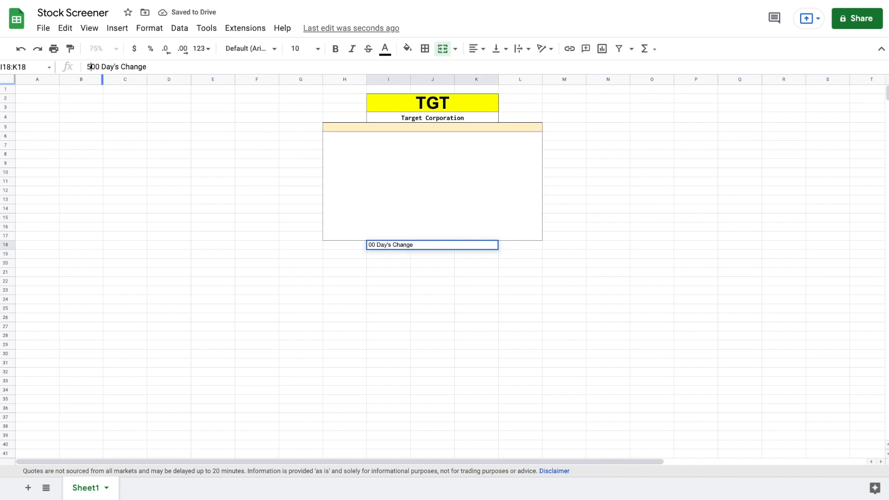
key(Return)
Center the label horizontally in the merged cell I18:K18
click(393, 244)
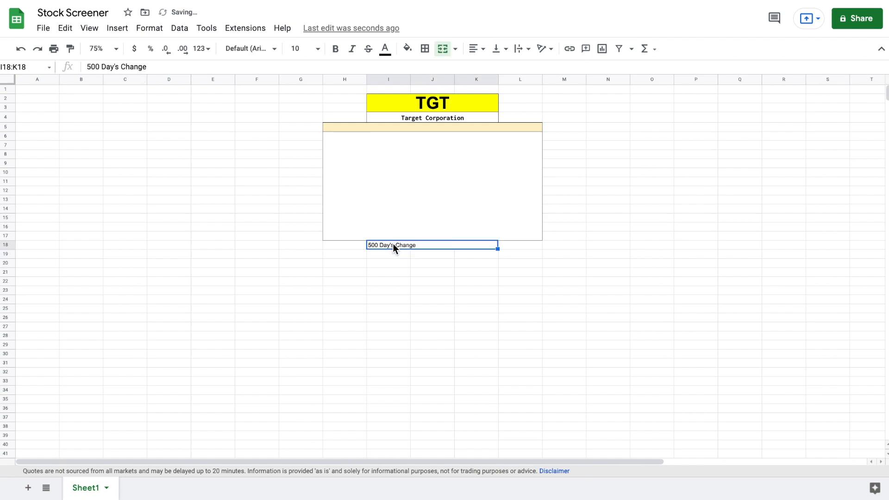
click(426, 49)
click(496, 71)
click(474, 49)
click(488, 68)
Apply the custom number format # "Day's Change" to the merged cell I18:K18
click(152, 29)
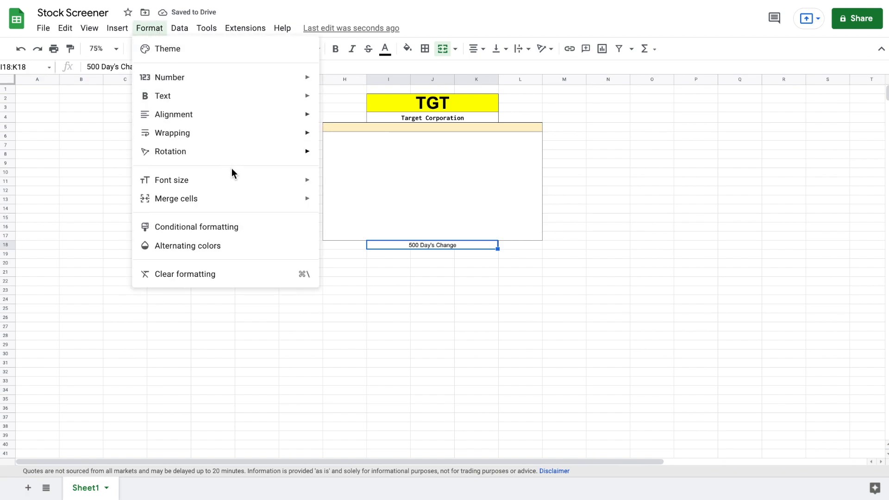
mouse_move(229, 82)
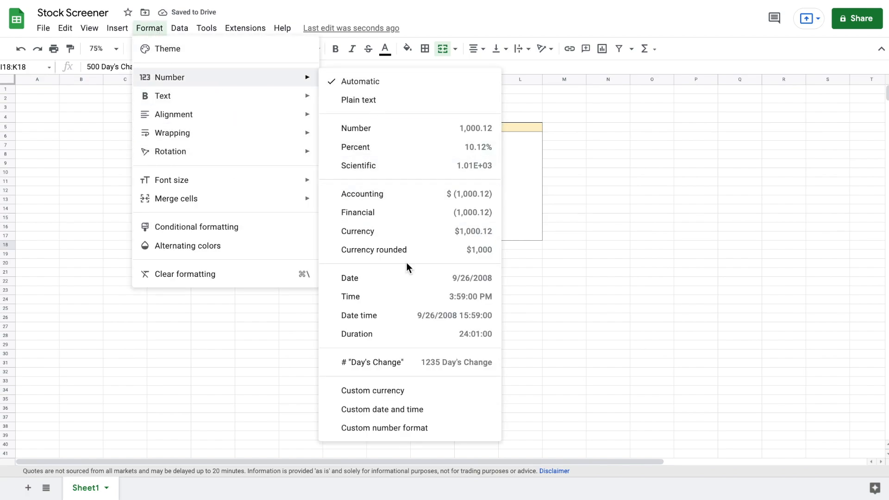
click(422, 429)
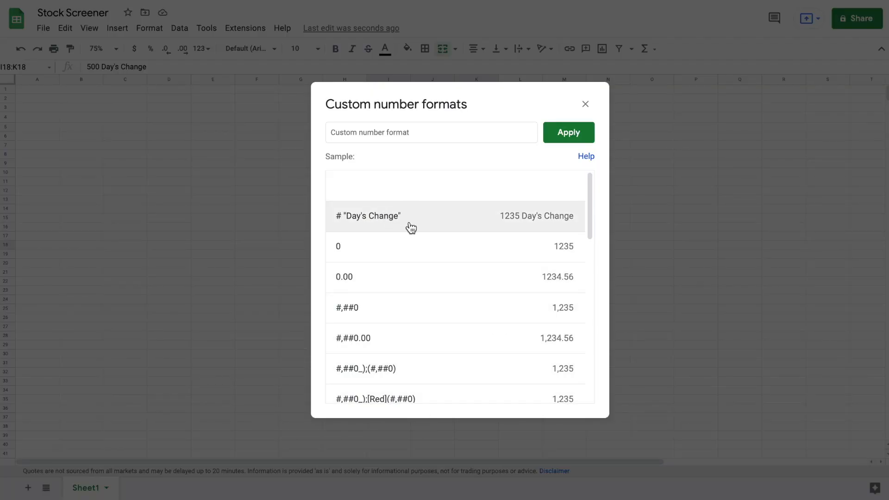
click(396, 227)
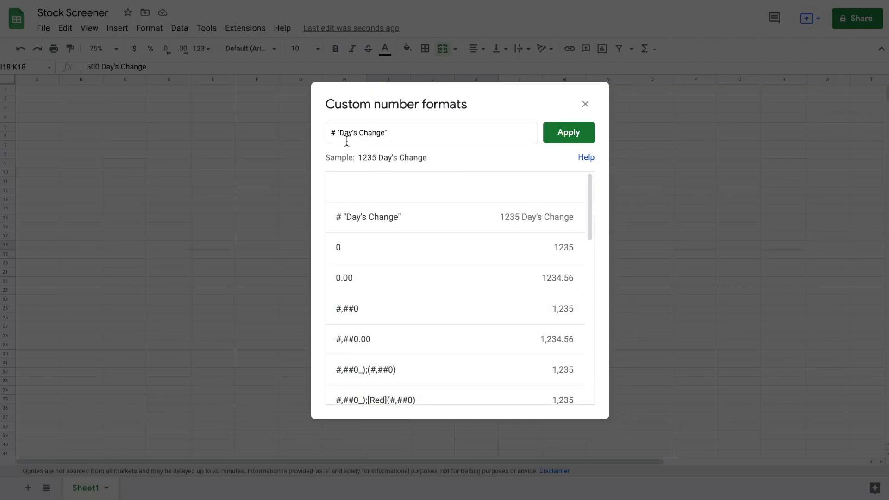
click(563, 137)
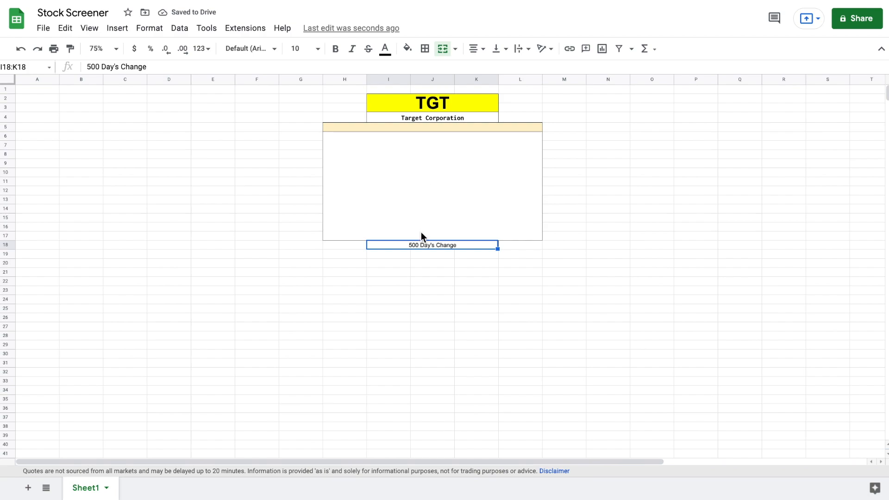
Replace the content of the merged cell I18:K18 below the chart area with the number 500
drag(160, 67, 68, 68)
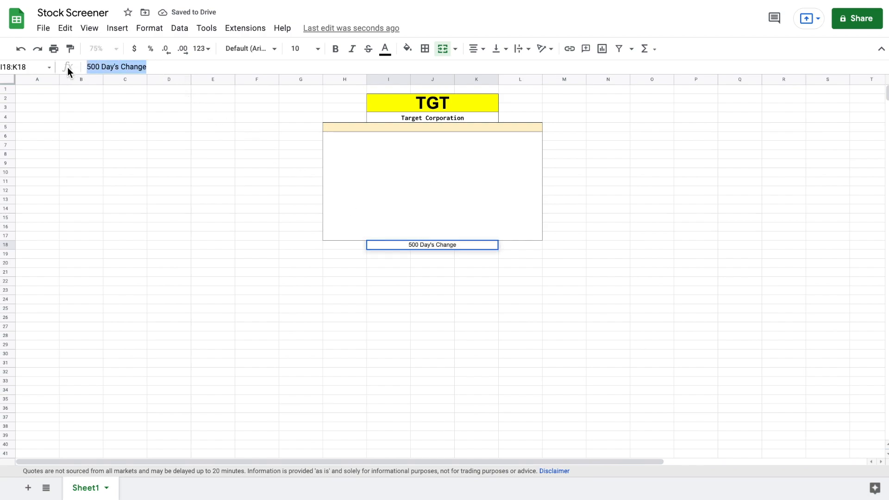
key(BackSpace)
text(500)
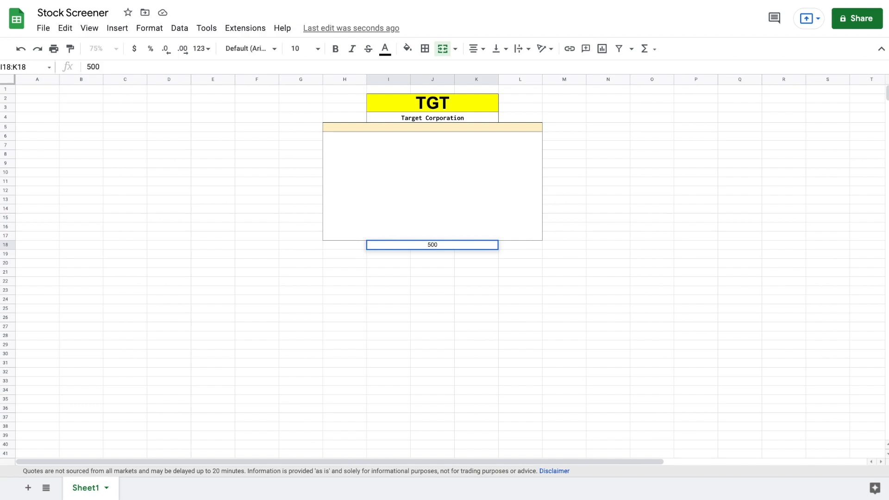
key(Return)
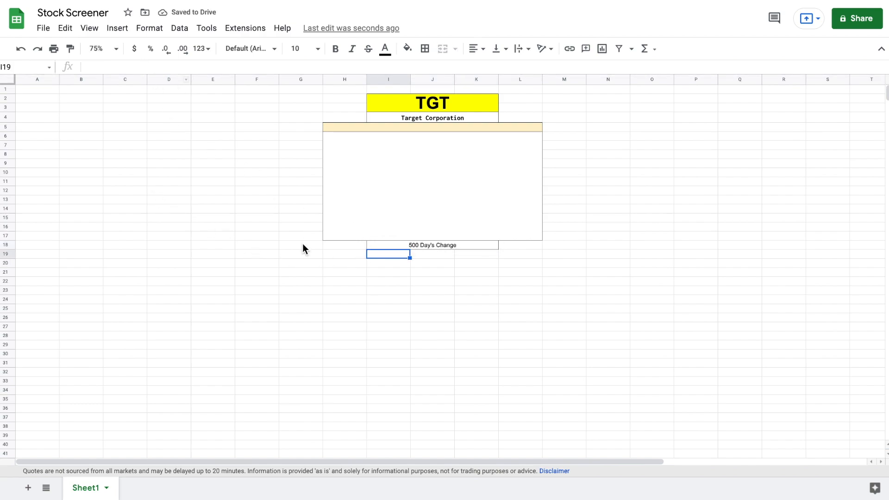
Set the number of days in the merged cell I18:K18 to 365
click(392, 243)
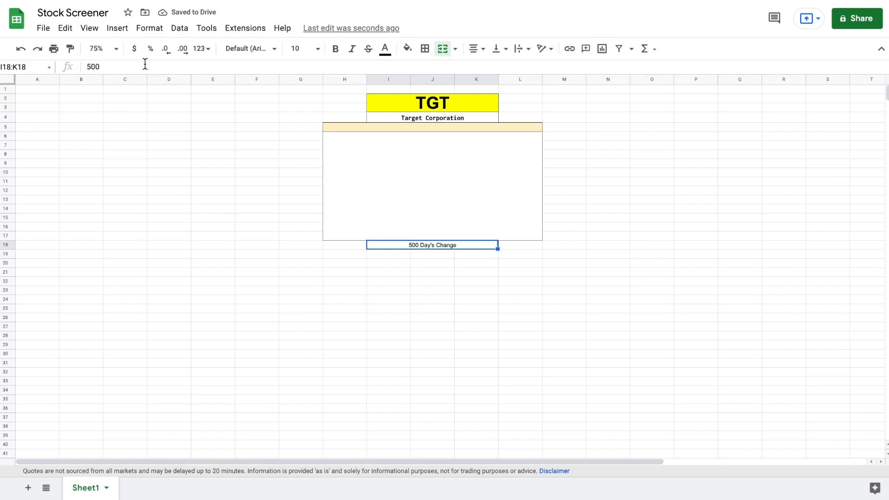
drag(144, 65, 60, 64)
key(BackSpace)
text(365)
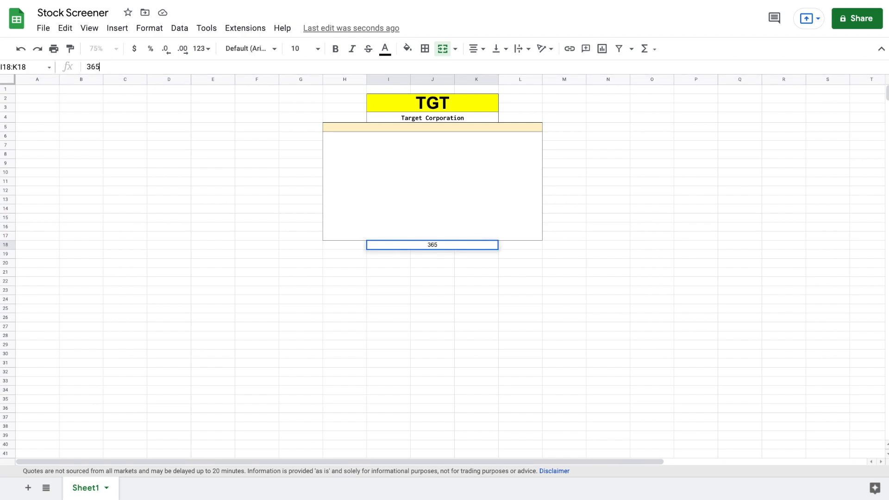
key(Return)
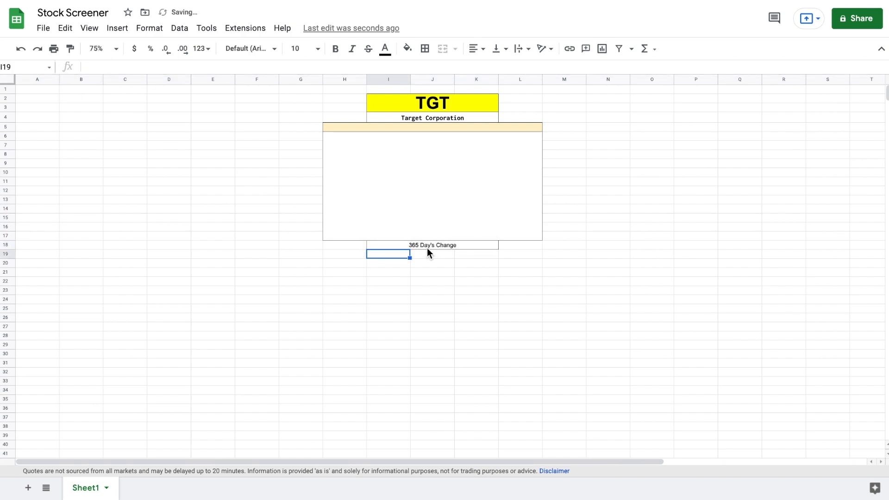
Begin a formula in the merged chart area H6:L17 with =SPARKLINE(index(GOOGLEFINANCE(
click(416, 171)
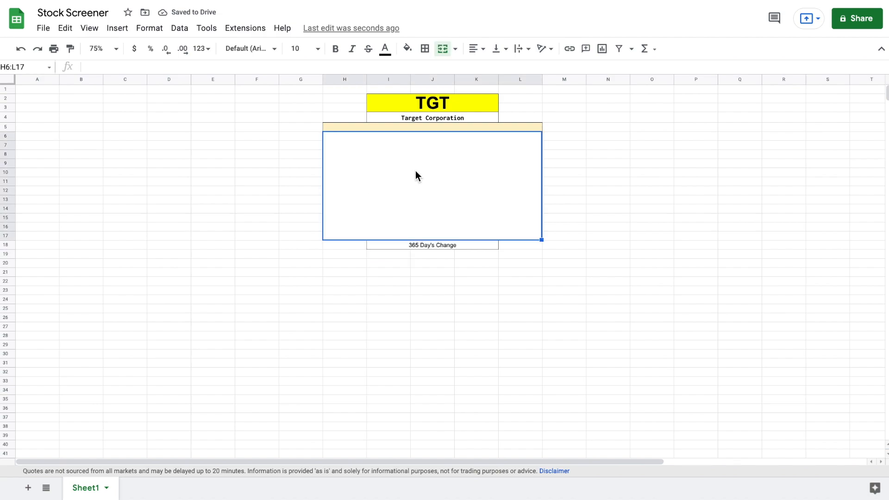
text(=)
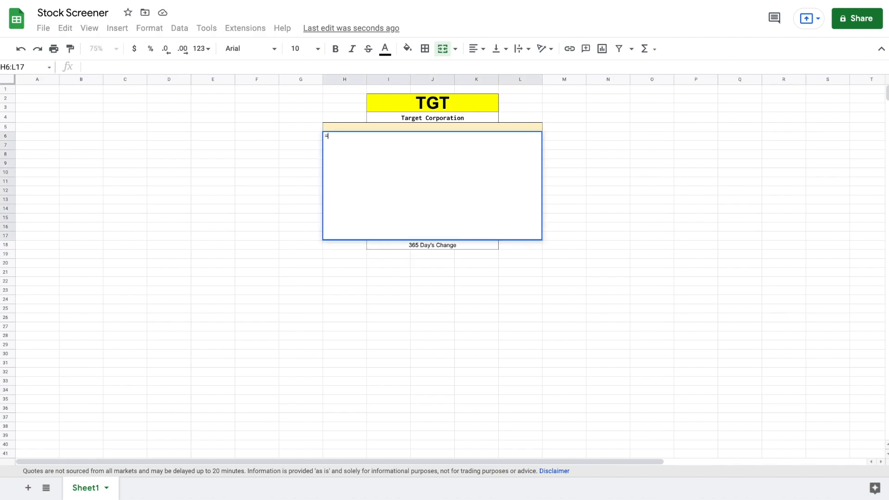
text(sparkline)
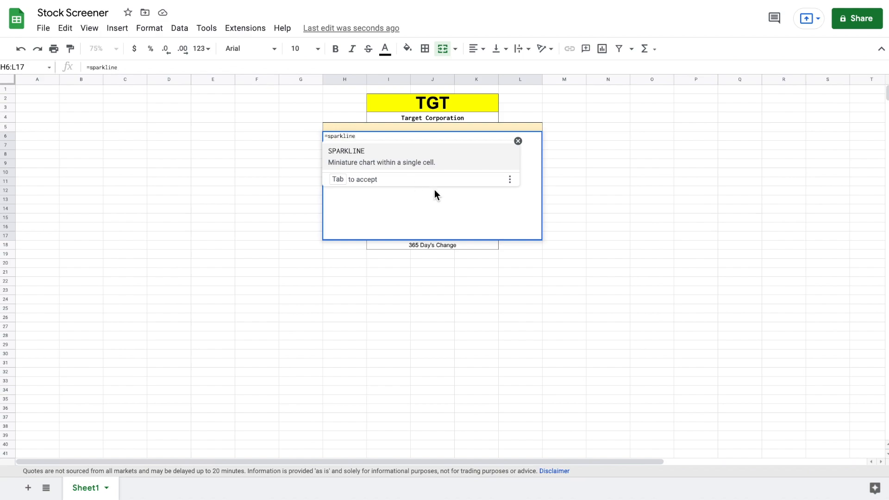
click(422, 157)
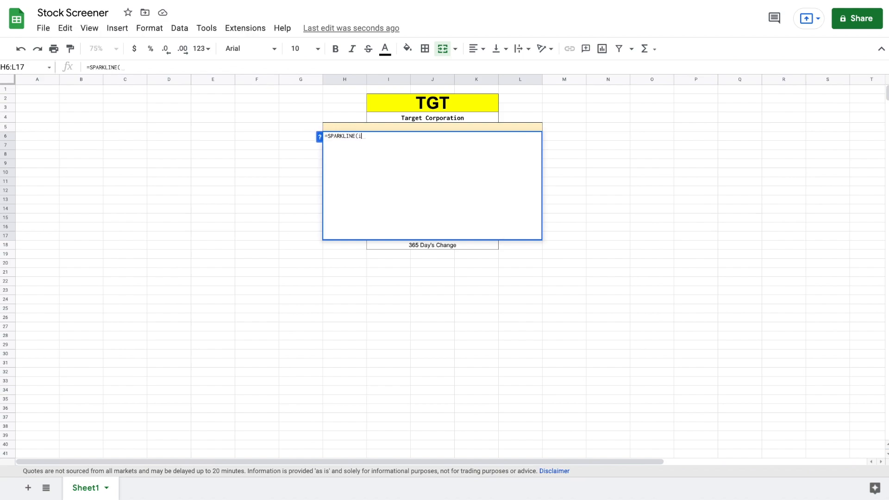
text(index()
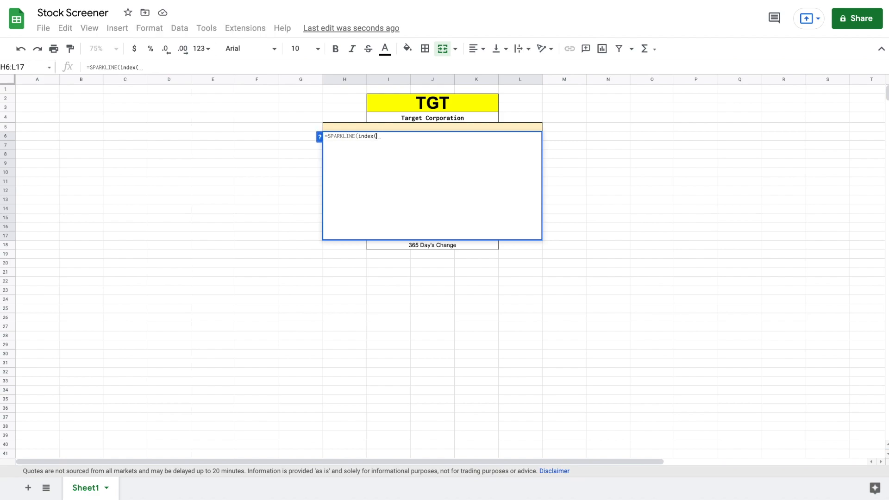
text(goog)
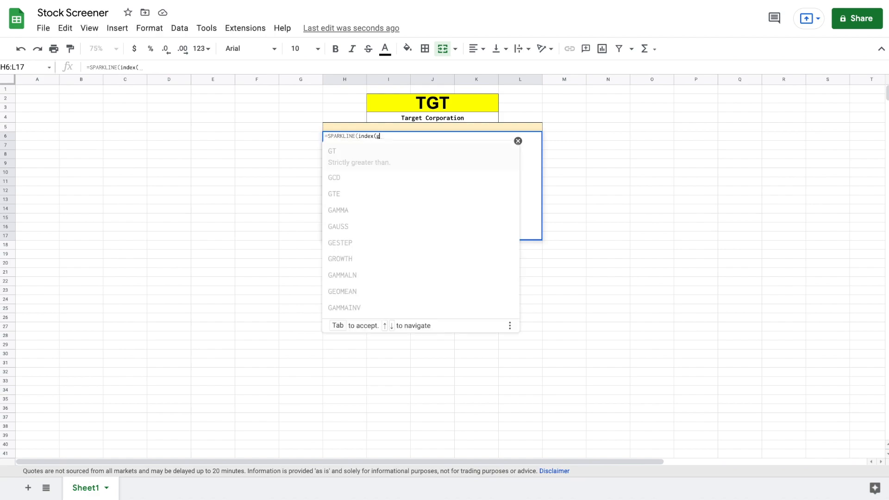
click(444, 153)
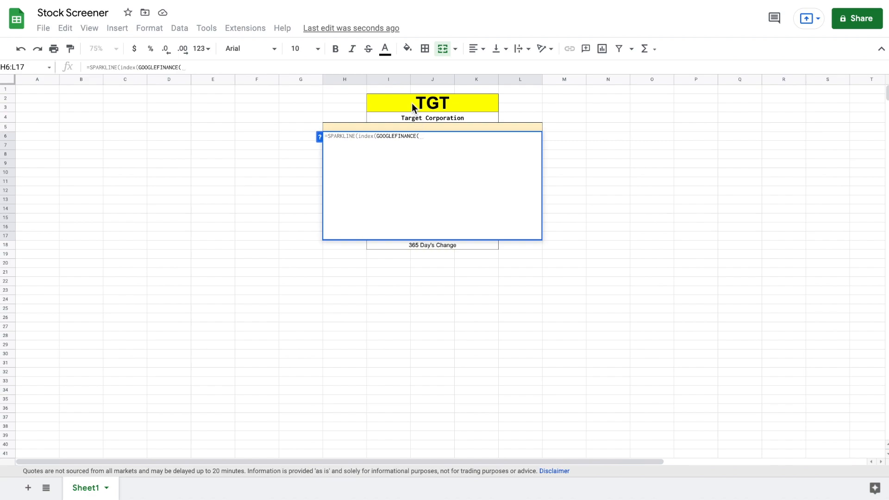
Give GOOGLEFINANCE the arguments I2,"price",today()-I18,today() and close the index function with column 2 and an empty row argument
click(395, 98)
text(,"price",toda)
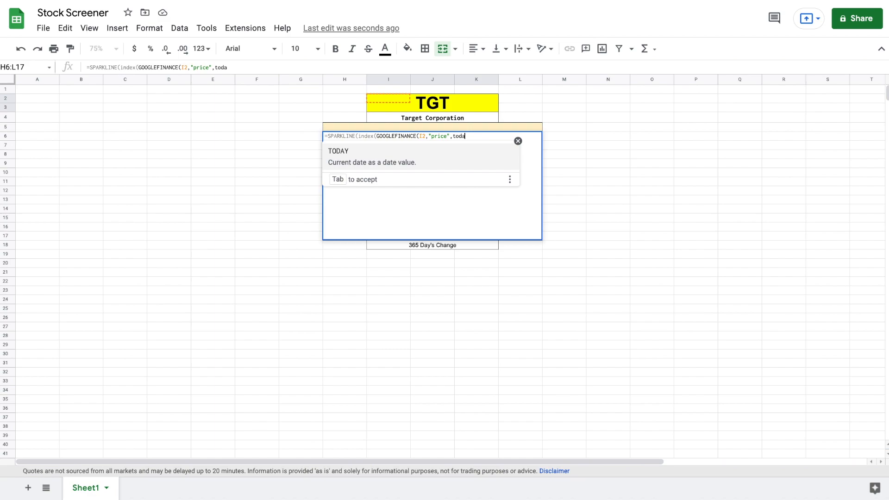
text(y()-)
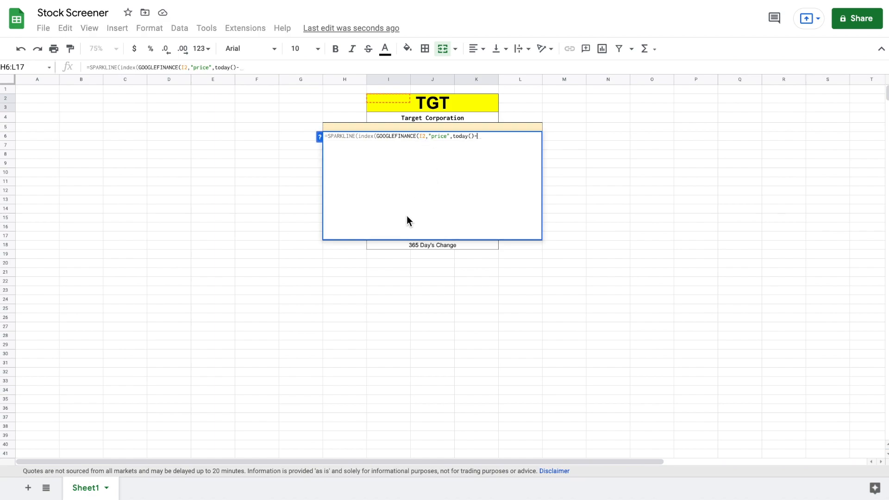
click(402, 245)
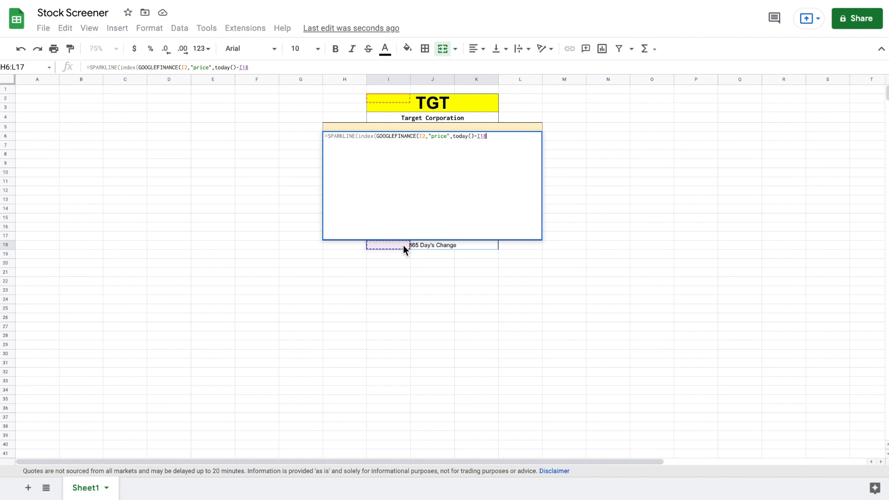
text(,today)
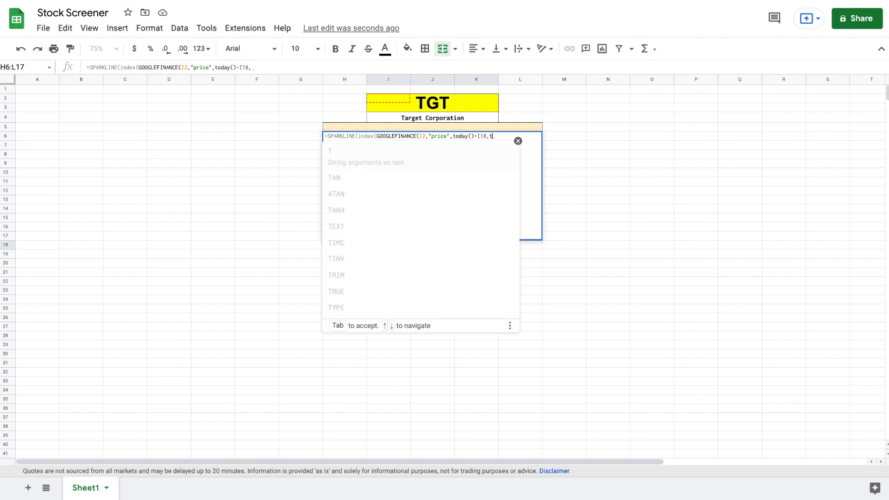
text(()))
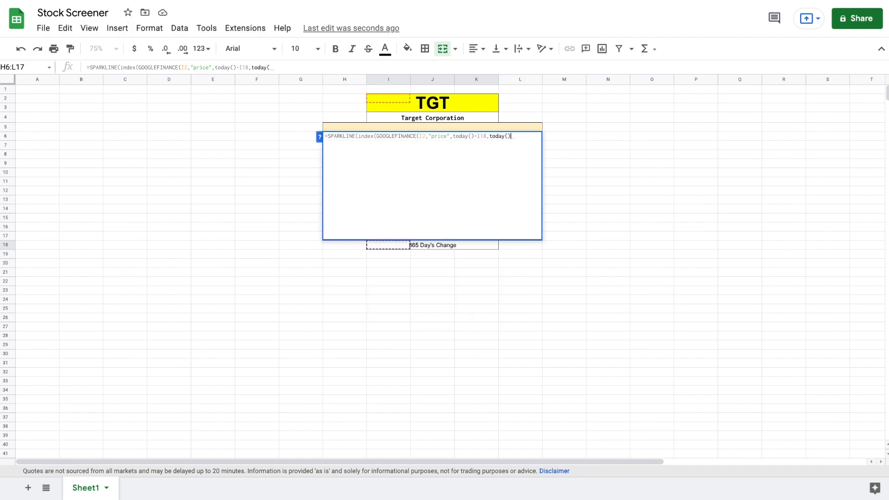
text(,,2)
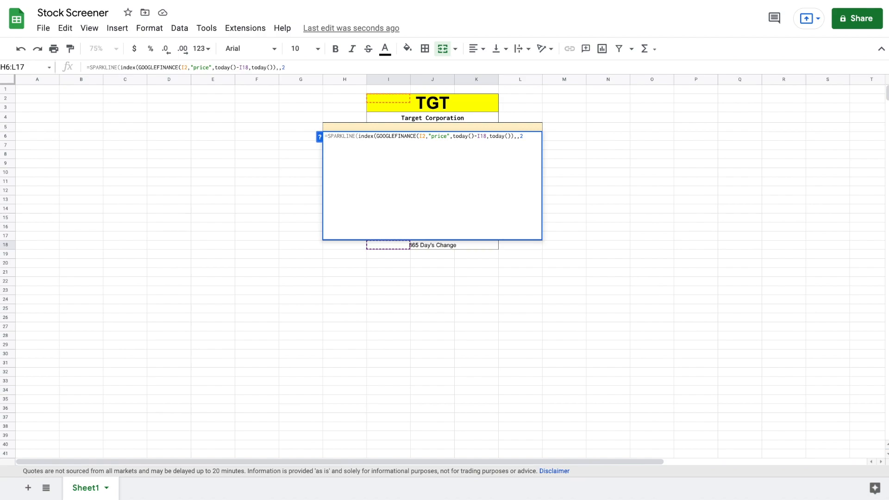
text(),)
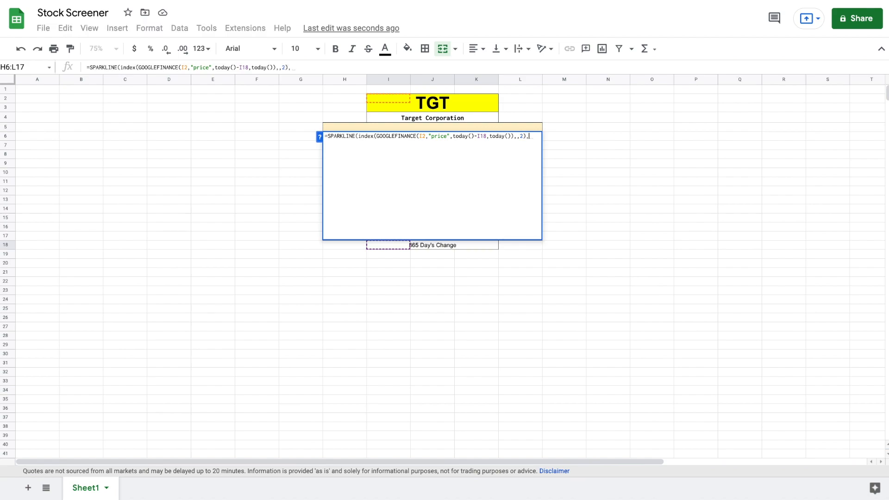
Open the sparkline's options array with {"Charttype","column"; to make it a column chart
text({"Cha)
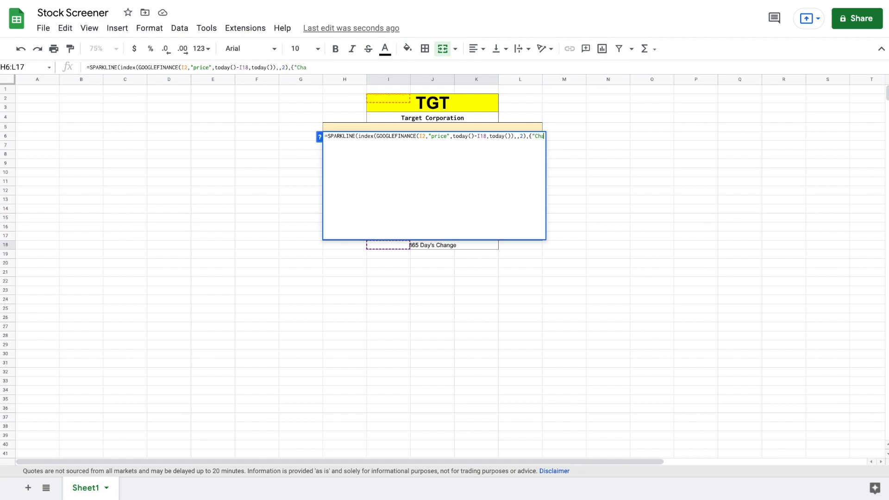
text(rttype)
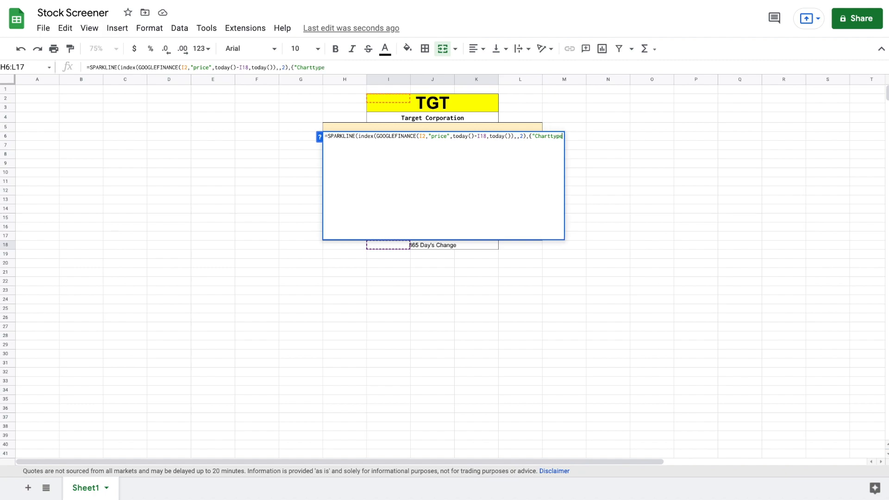
text(","colum)
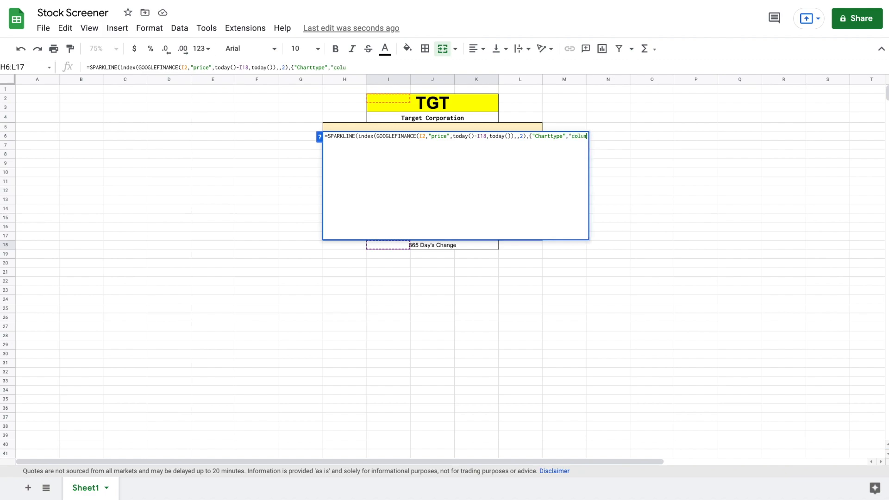
text(n")
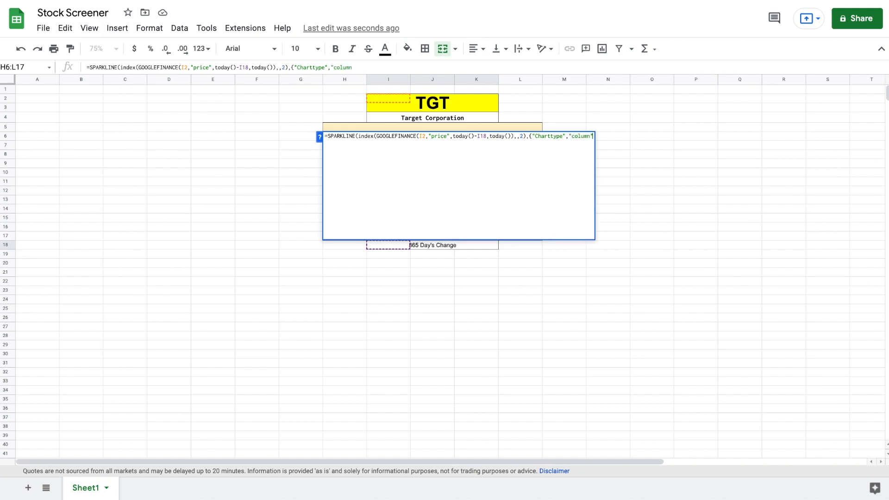
text(:)
key(BackSpace)
text(;)
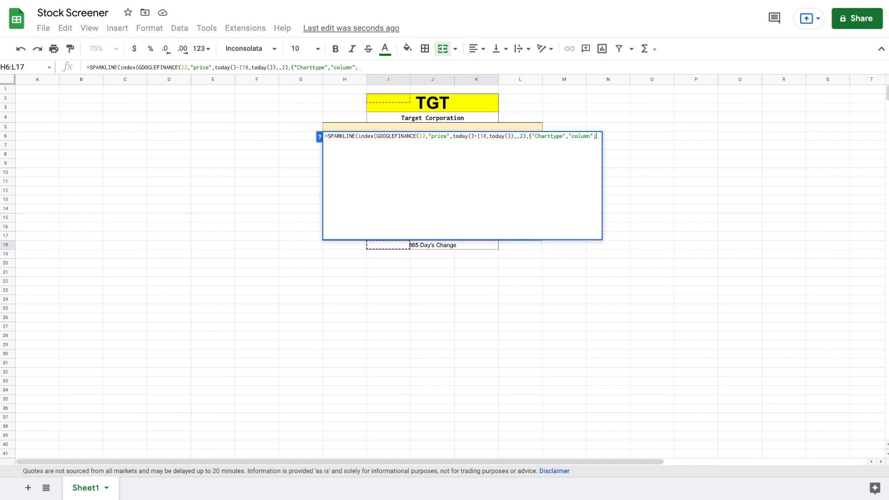
Add the color option with the value "purple" to the sparkline's options, then close the array and the formula with }))
text("c)
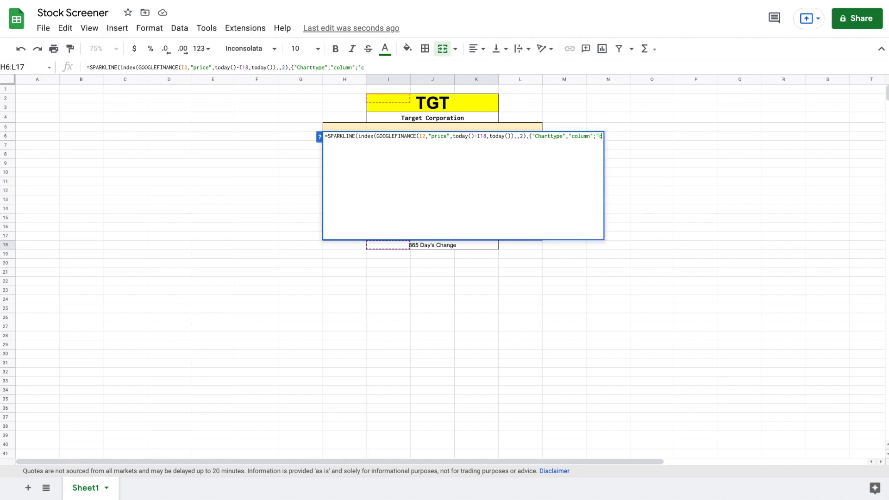
text(olor,"p)
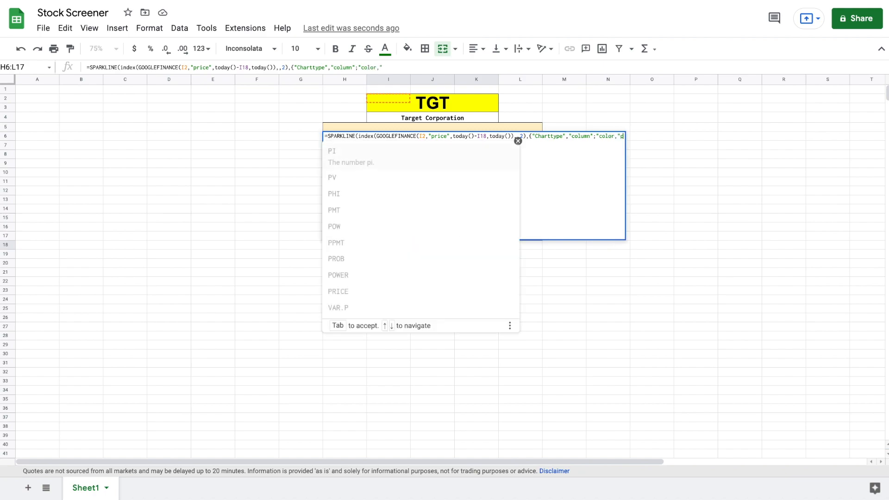
text(ur)
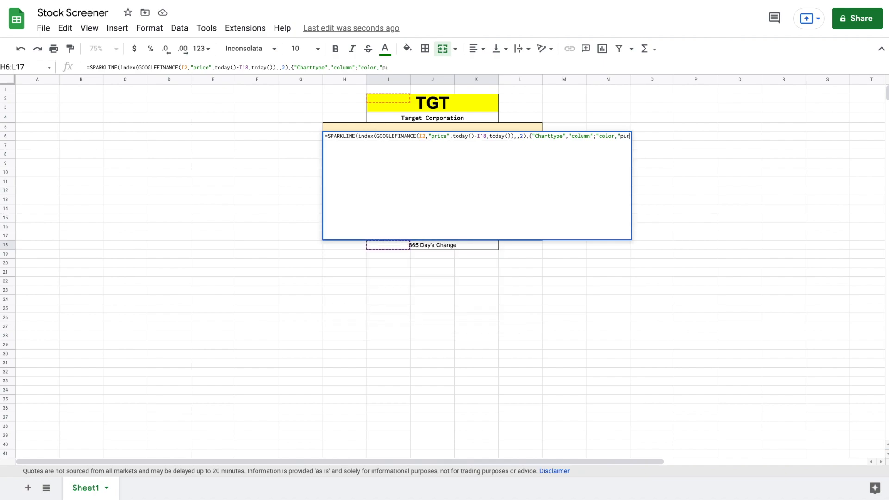
text(ple)
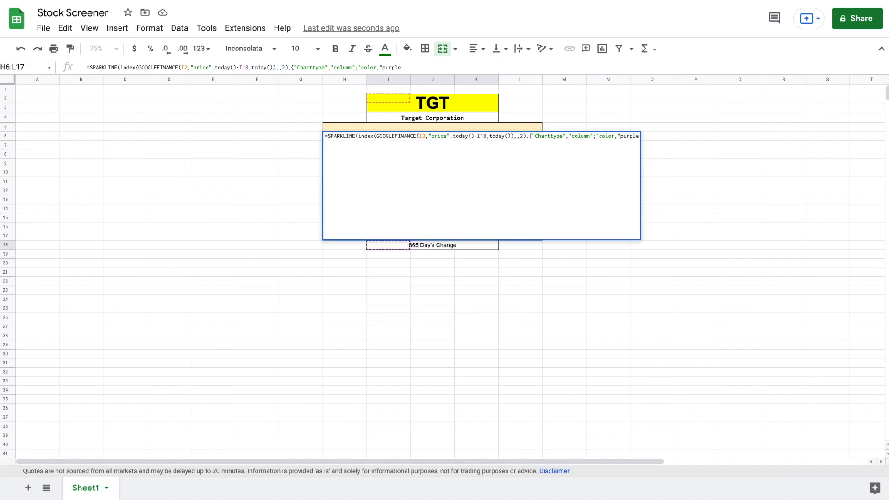
text(")
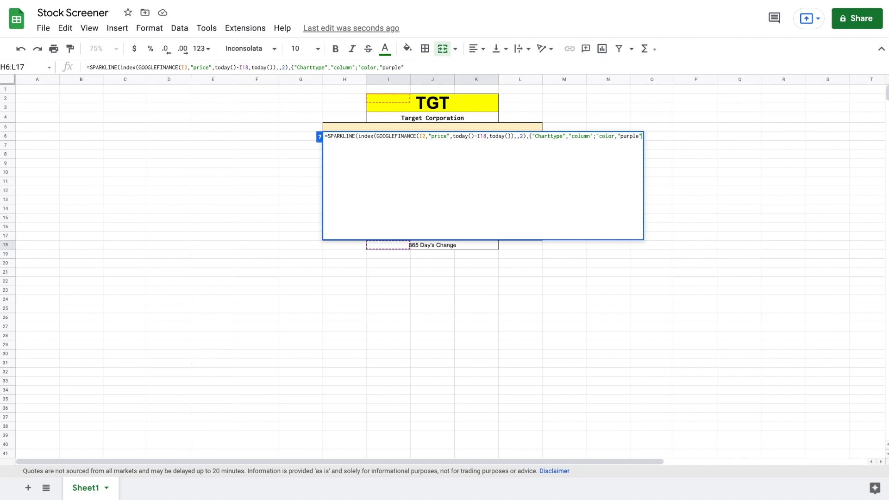
text(})
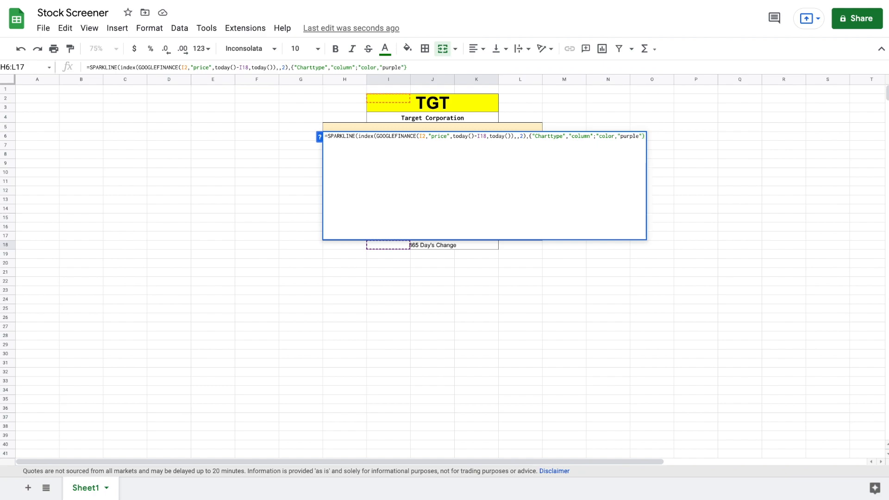
text()))
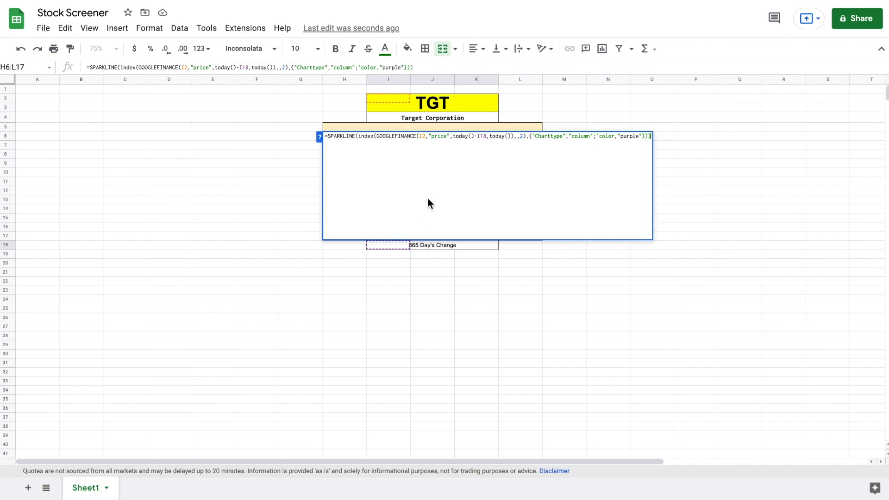
Insert the missing closing quotation mark after color in the sparkline options and try to enter the formula
click(377, 68)
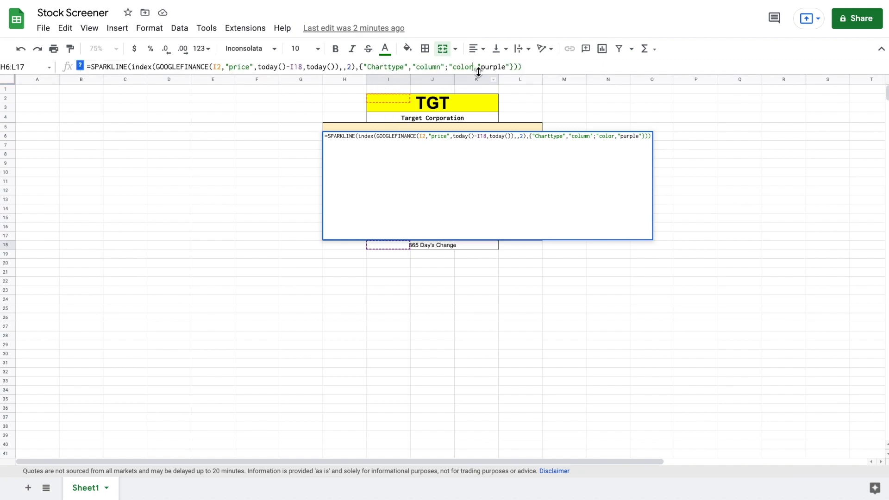
text(")
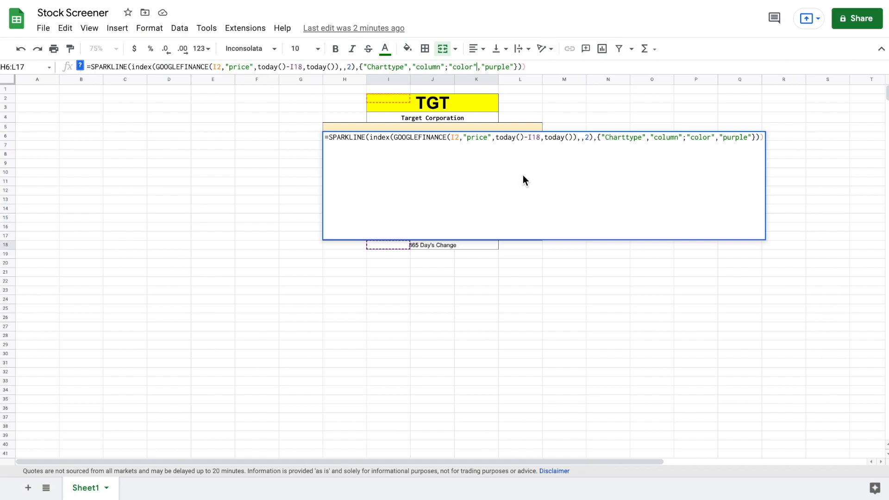
click(534, 66)
key(Return)
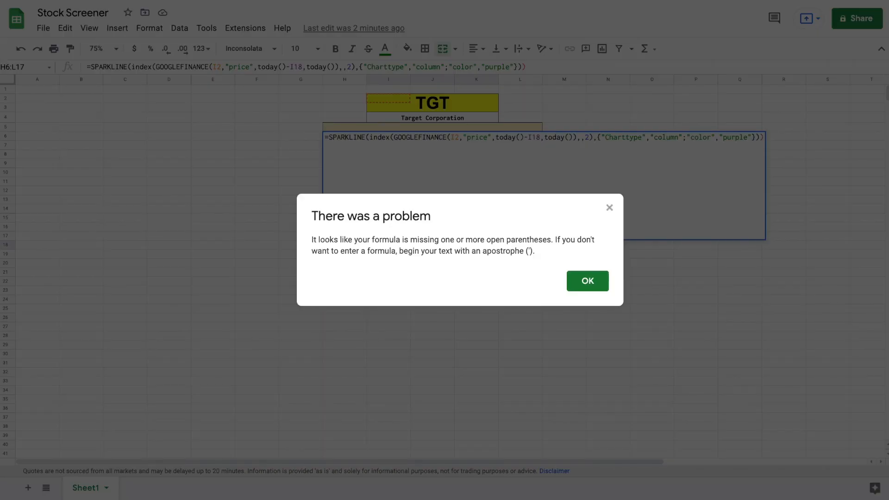
Dismiss the formula error, insert an opening parenthesis right after the equals sign of the sparkline formula, and enter it
click(589, 281)
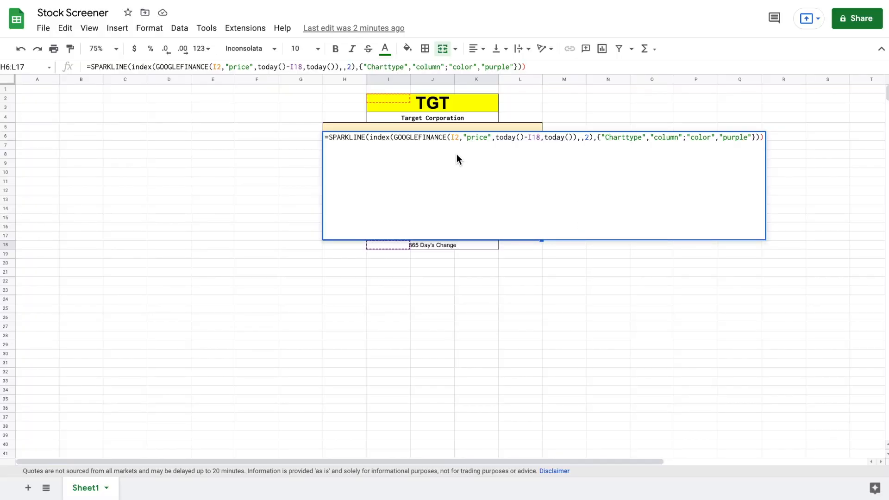
click(92, 67)
text(()
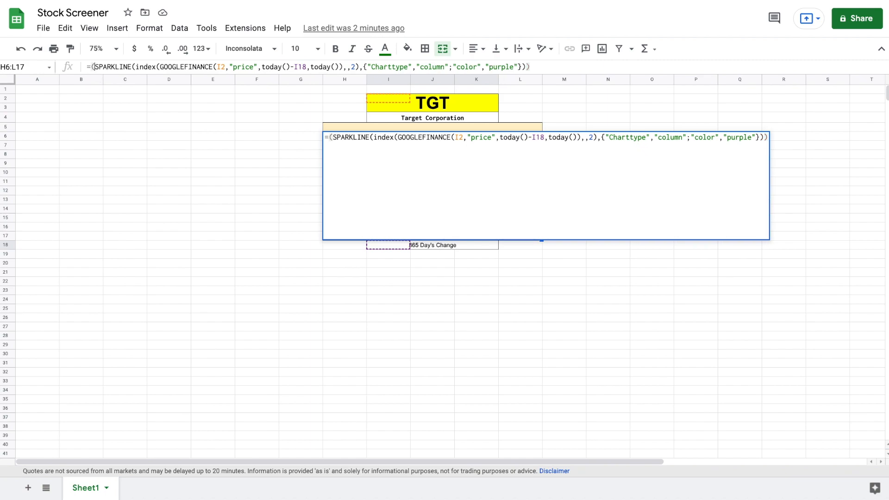
key(Return)
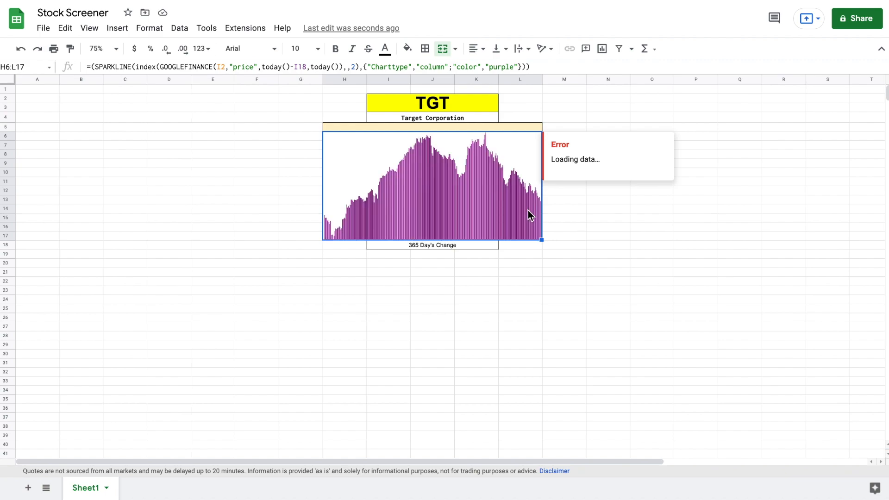
click(557, 204)
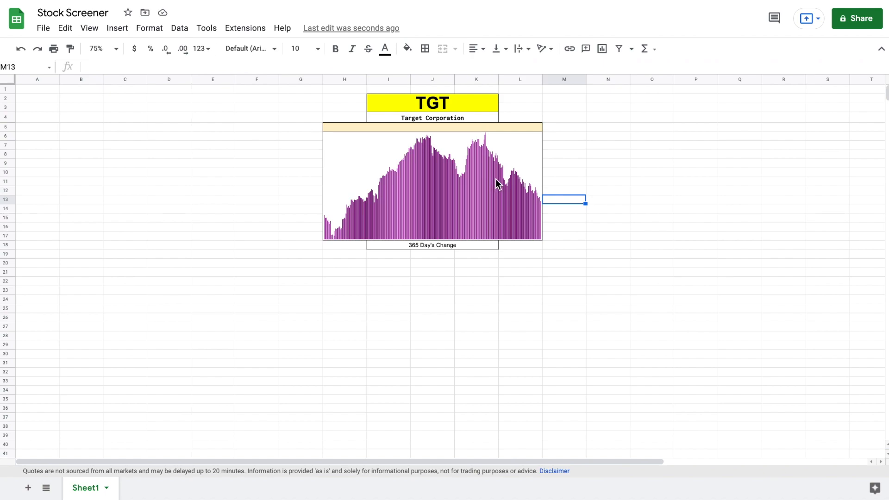
Set the number of days in the cell below the sparkline chart to 500
click(421, 246)
text(500)
key(Return)
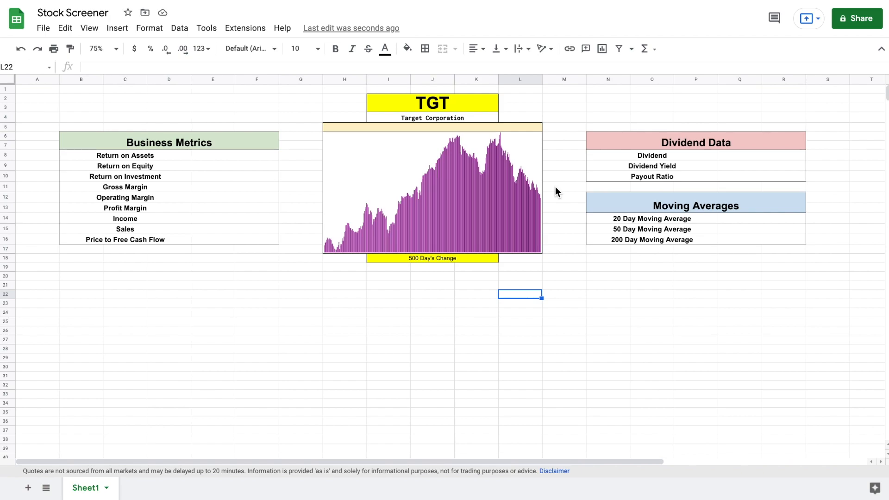
click(555, 190)
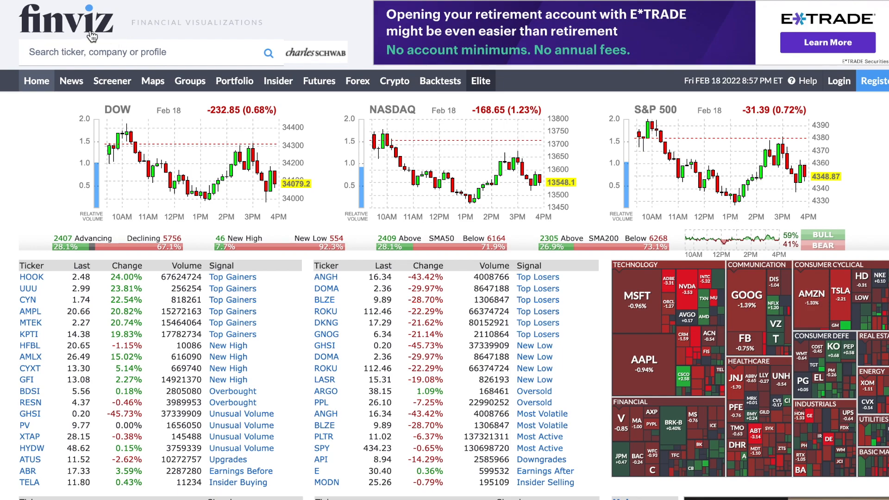
Look up the ticker tgt on Finviz and examine its financial data table for the Return on Assets metric, closing the video ad
text(tgt)
click(139, 76)
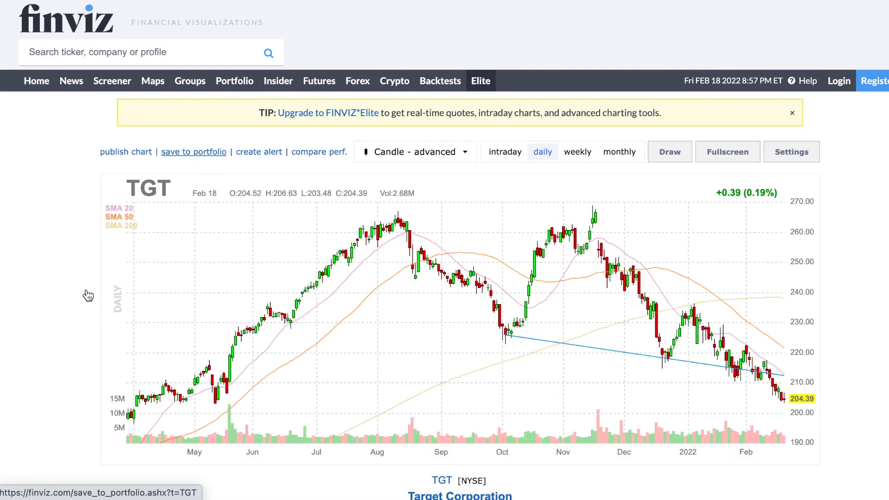
scroll(87, 289, down, 6)
scroll(88, 292, down, 3)
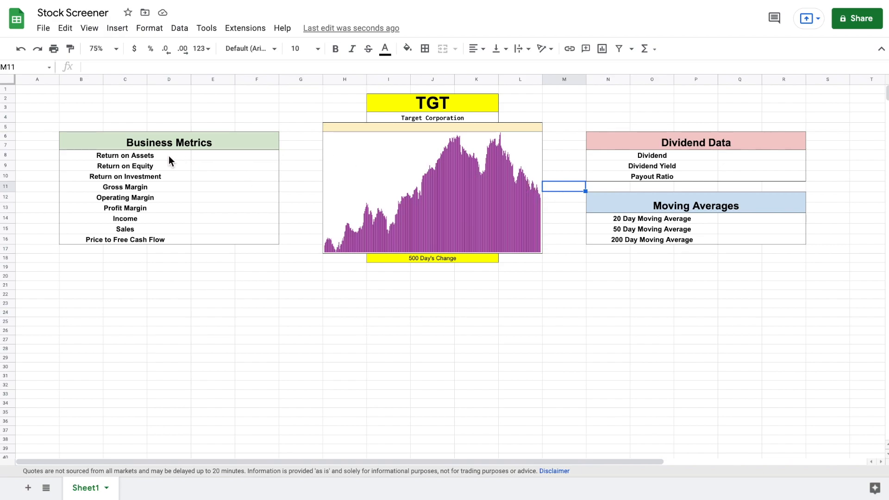
click(147, 157)
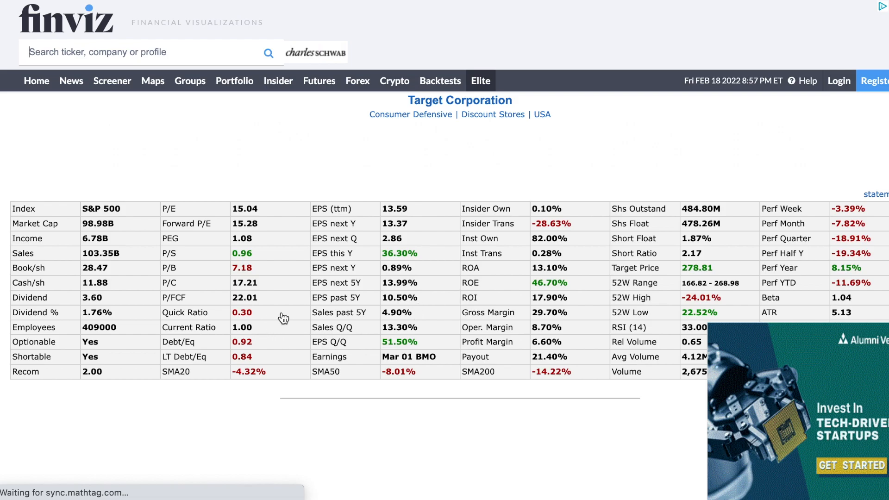
scroll(421, 334, down, 3)
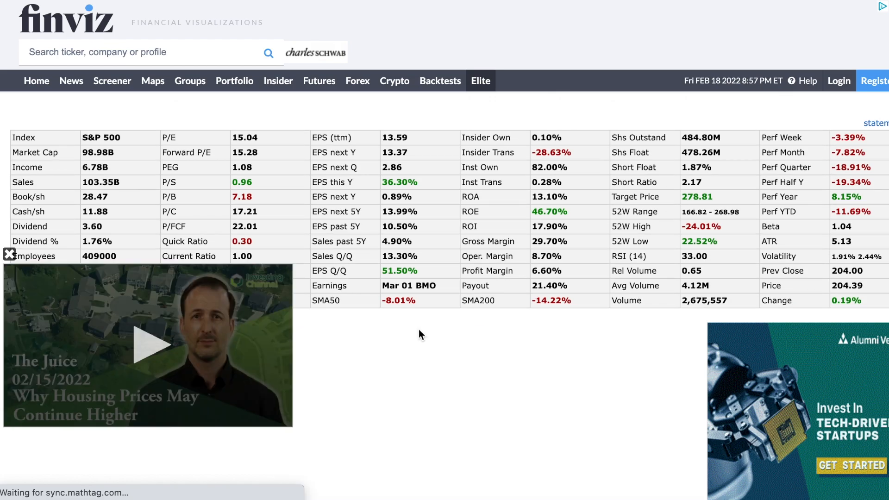
click(9, 254)
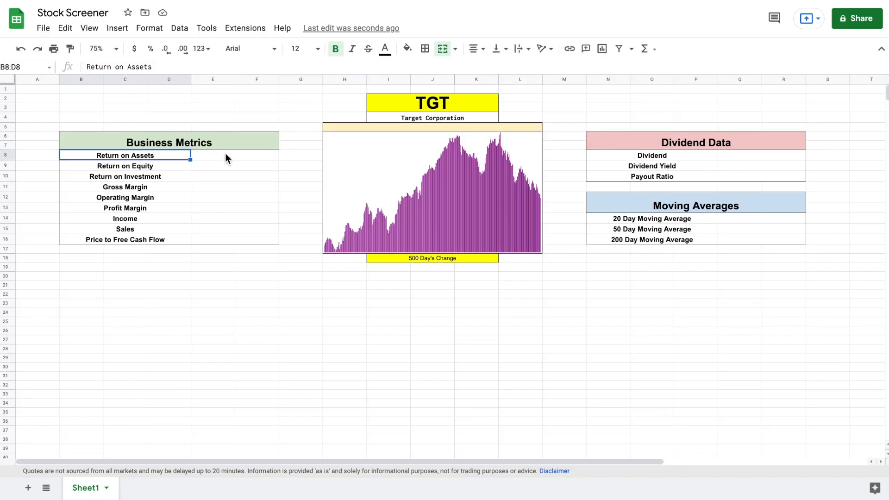
click(229, 153)
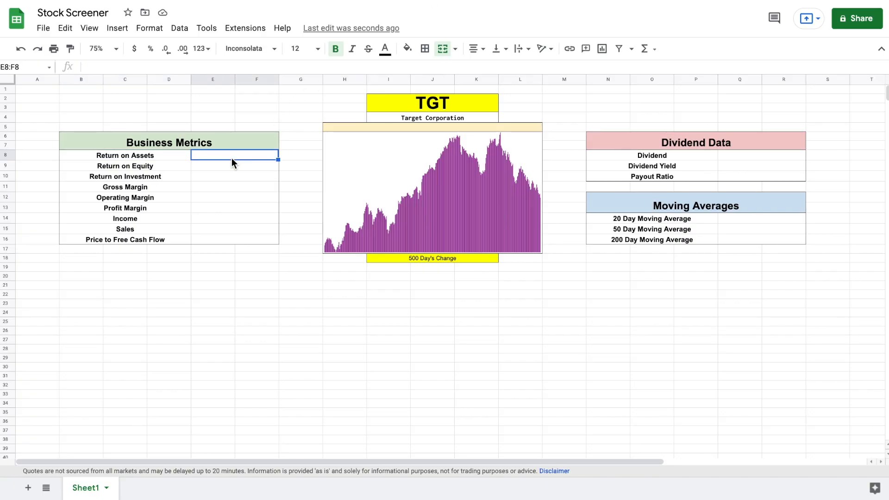
text(=(SUBSTITUTE(index(importhtml("http://finviz.com/quote.ashx?t="&I2,"table",7),5,8),"*","")))
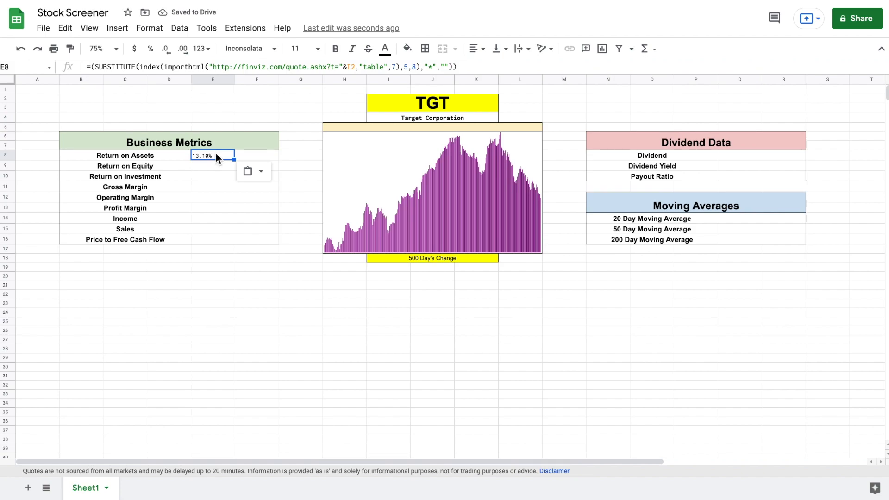
shift+click(252, 152)
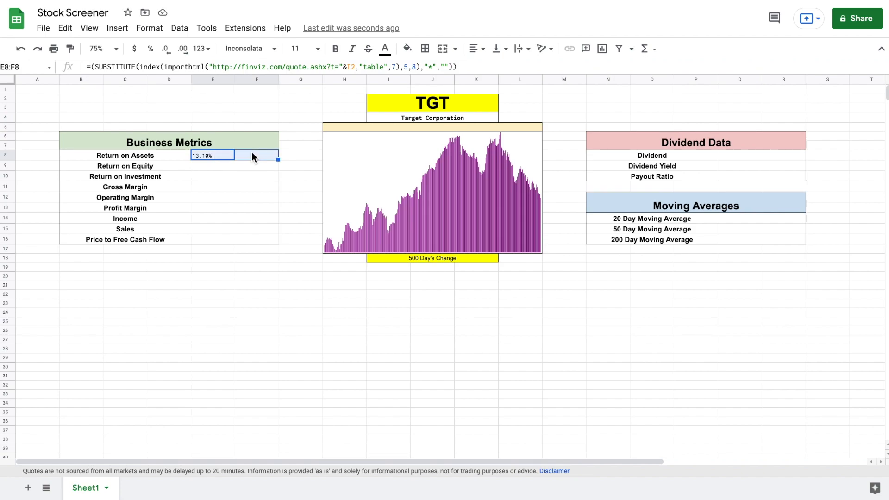
click(443, 49)
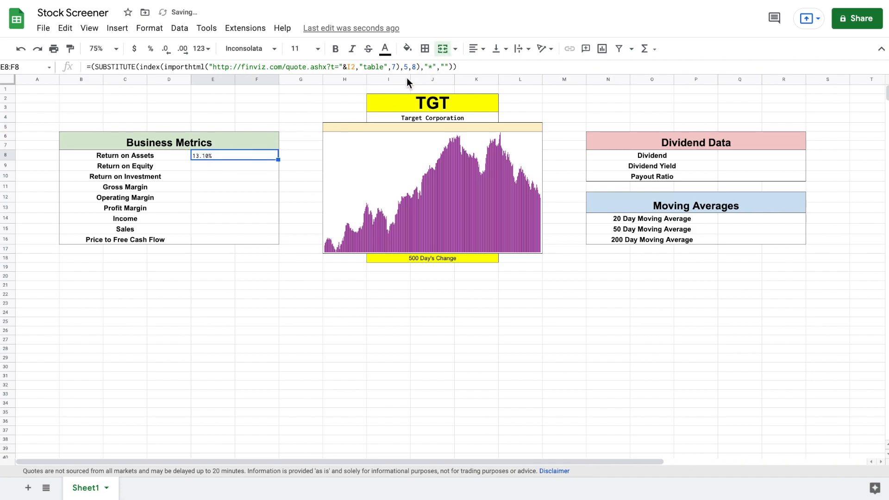
Center the Return on Assets value and format it in Default (Arial) at size 12
click(474, 52)
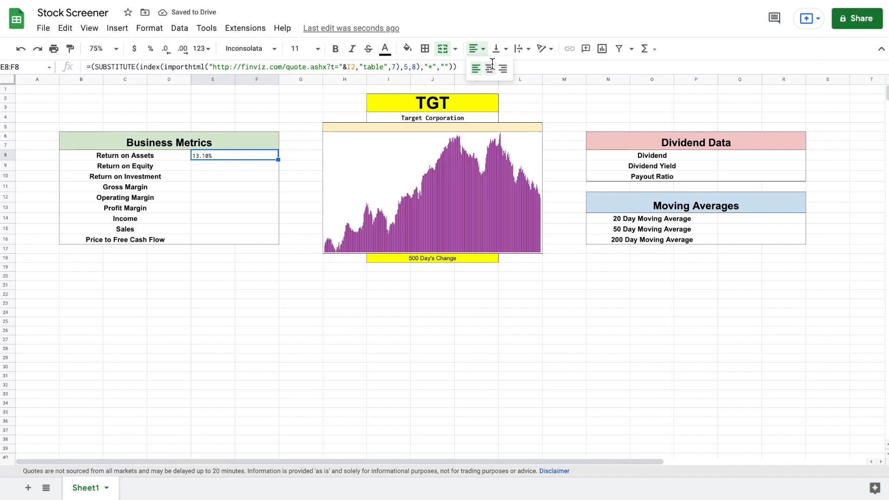
click(492, 66)
click(264, 49)
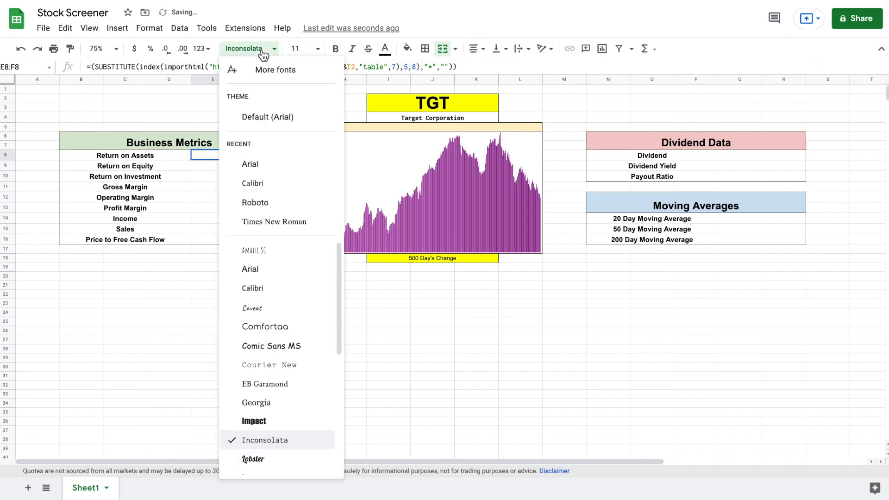
click(279, 117)
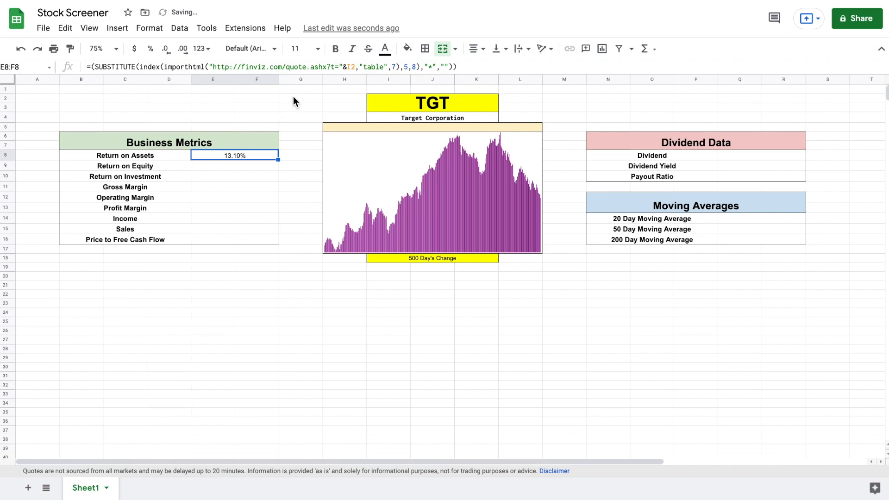
click(316, 54)
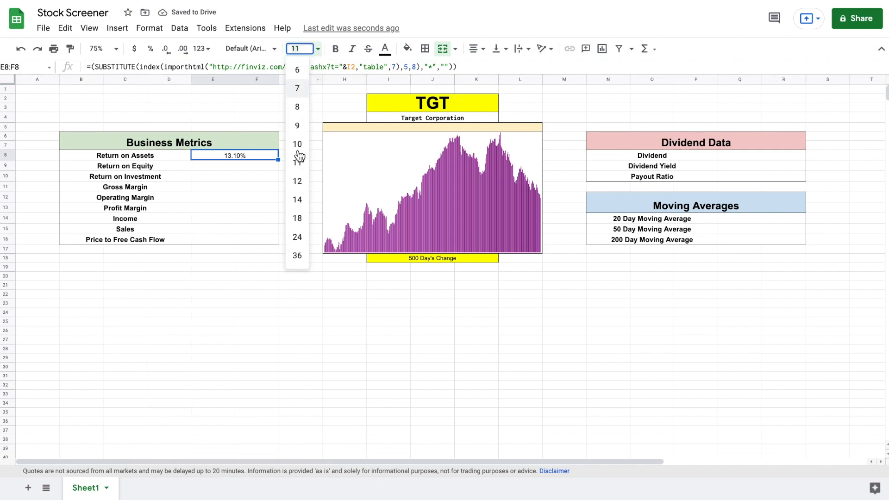
click(301, 183)
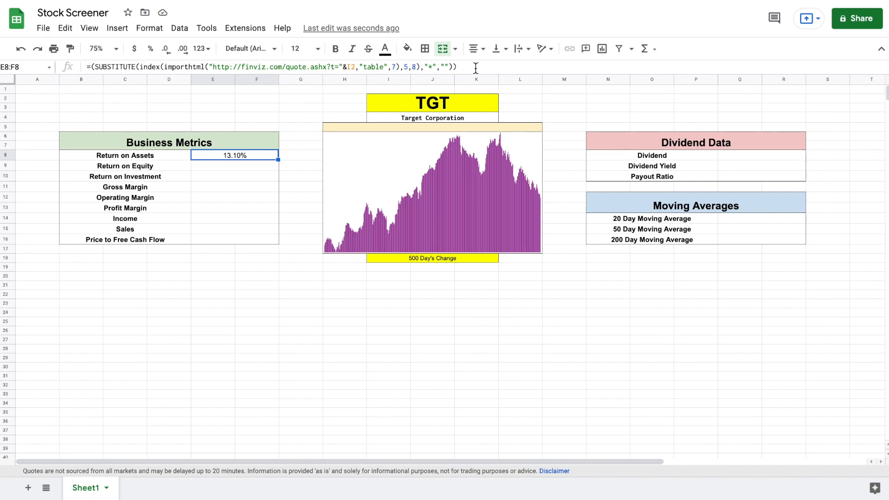
Copy the Return on Assets formula text and paste it into the Dividend value cell Q8
click(418, 68)
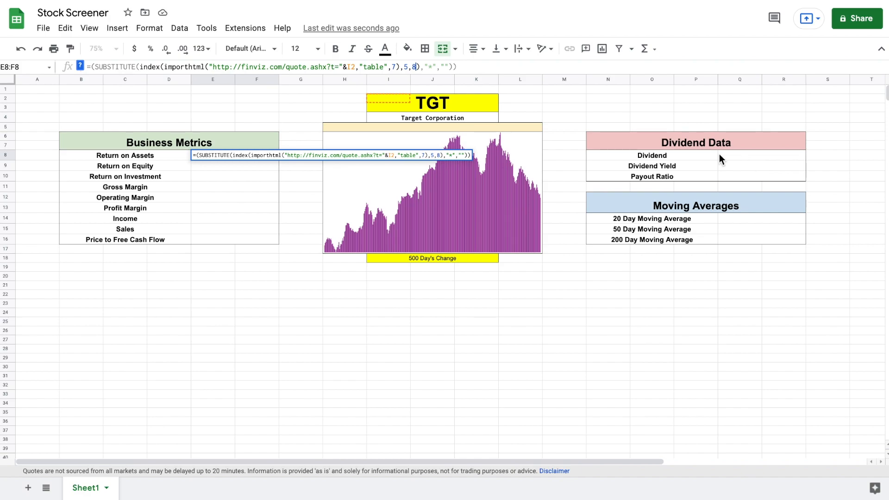
click(735, 156)
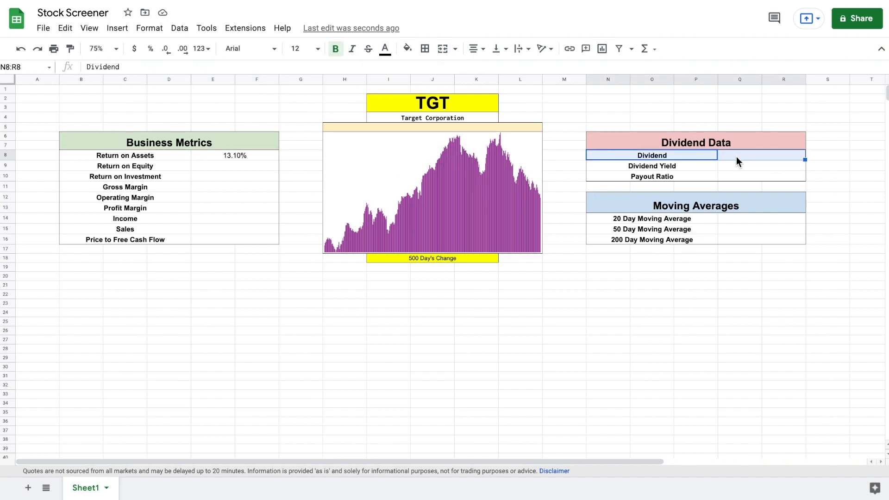
click(736, 156)
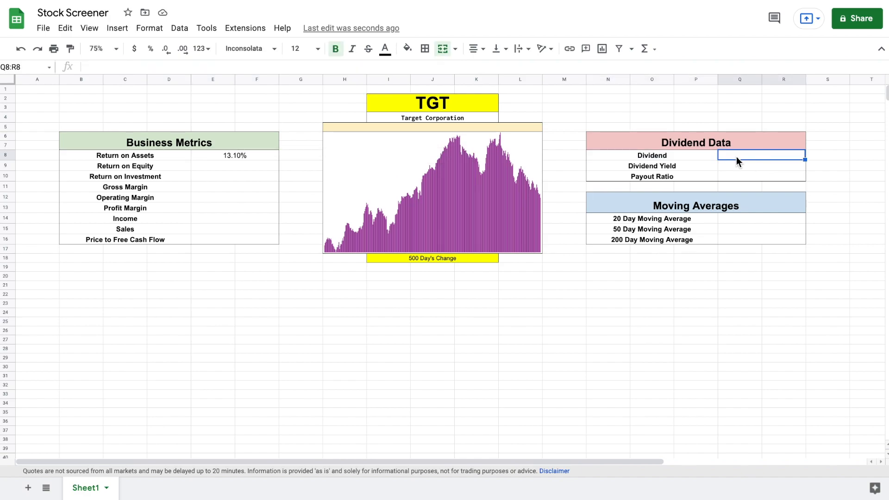
click(238, 156)
drag(457, 67, 81, 63)
key(ctrl+c)
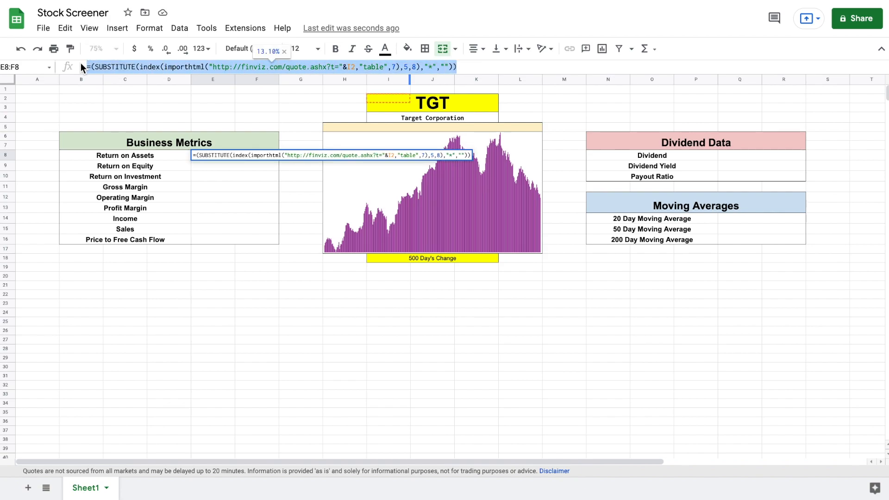
click(752, 153)
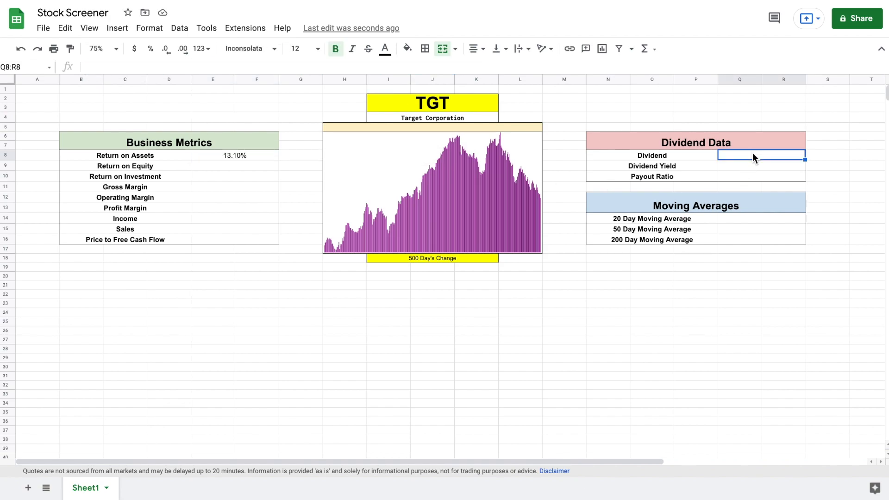
key(ctrl+v)
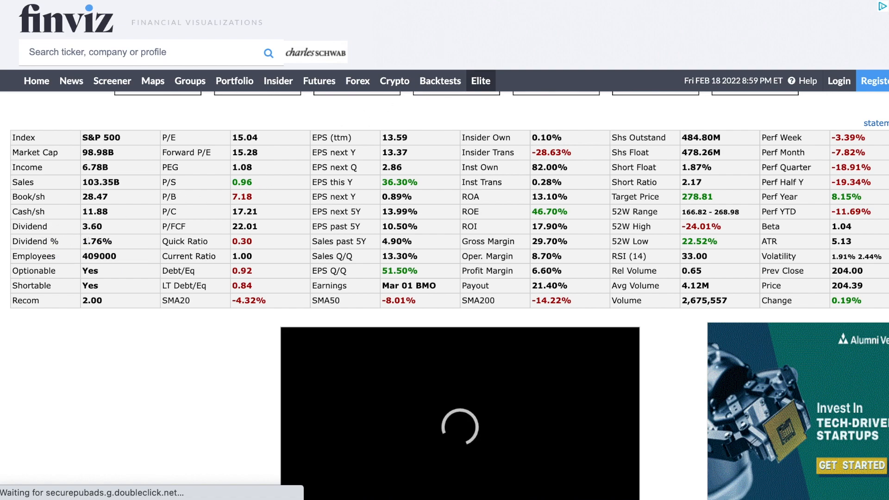
Return to the spreadsheet and change the Dividend formula's index arguments to row 7 and column 2
click(446, 1)
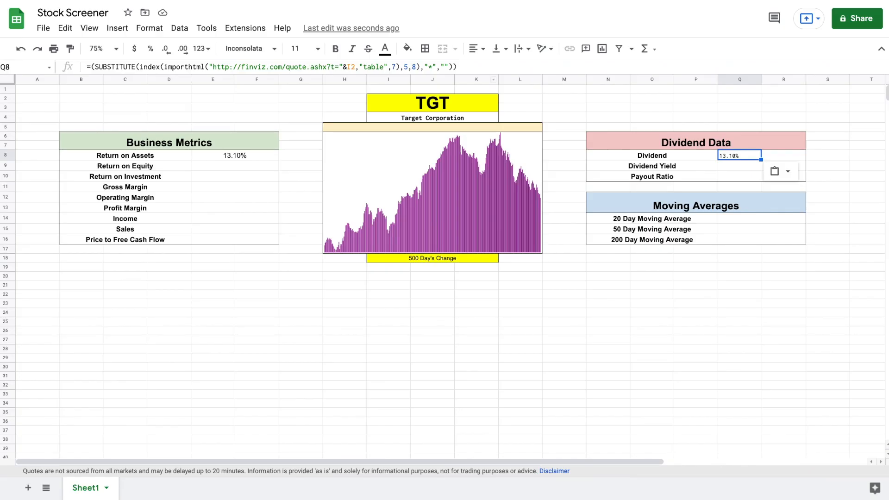
click(404, 66)
text(7)
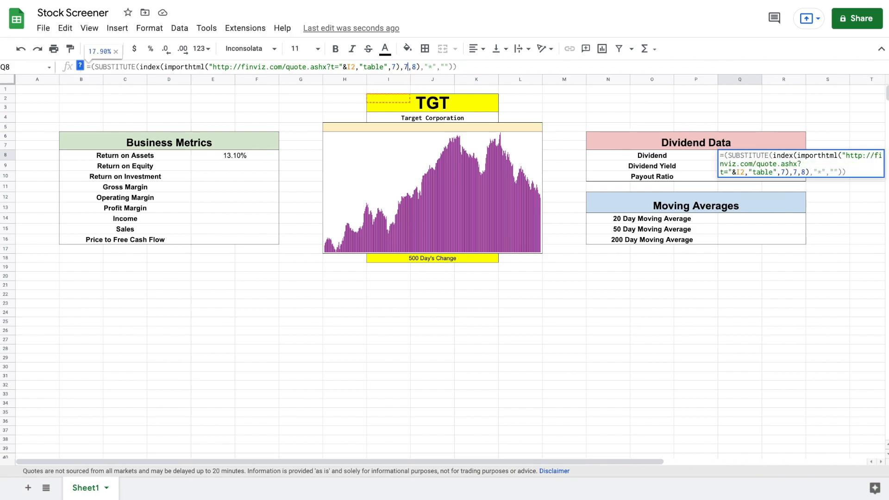
key(BackSpace)
text(2)
key(Return)
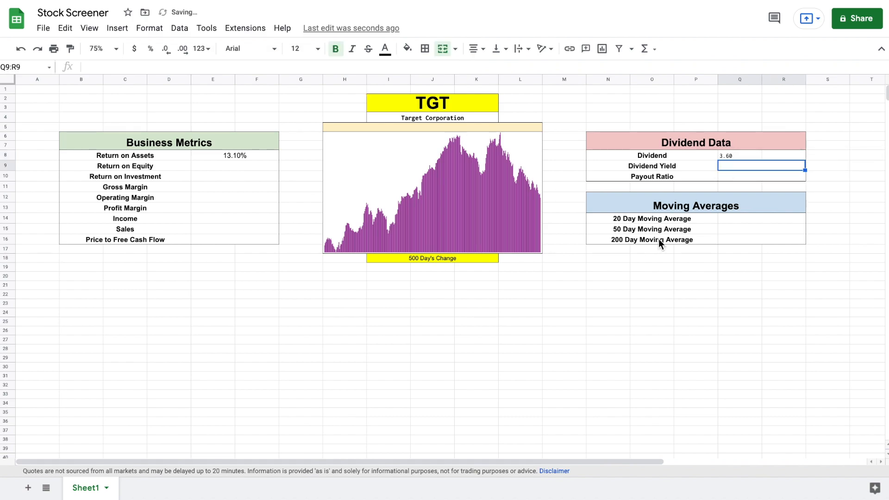
Compare the Dividend formula in Q8 with the dividend entry in the Finviz data table
click(735, 157)
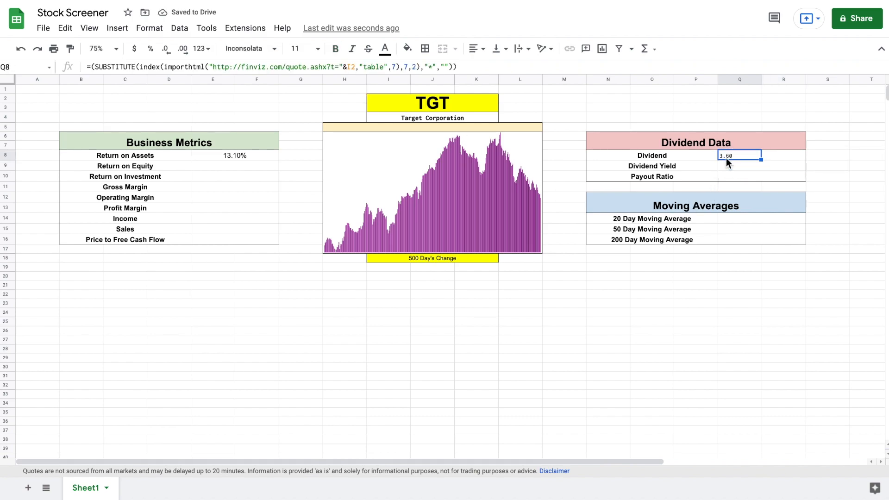
click(551, 1)
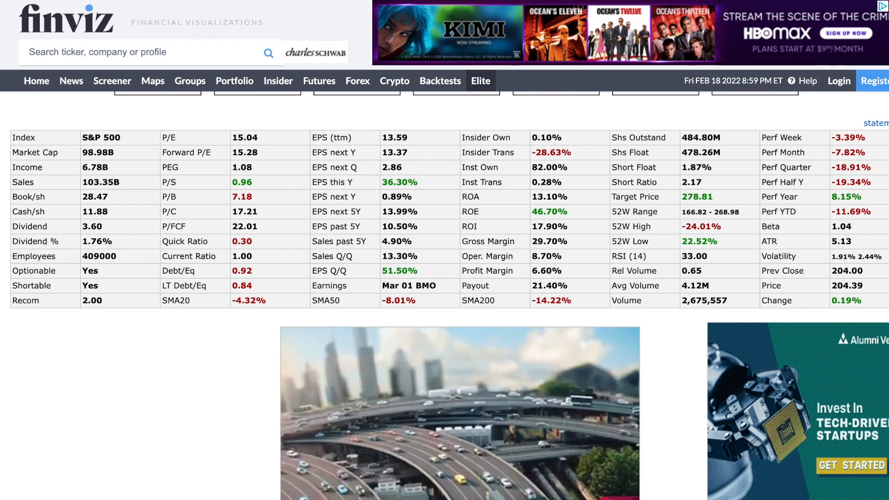
click(385, 0)
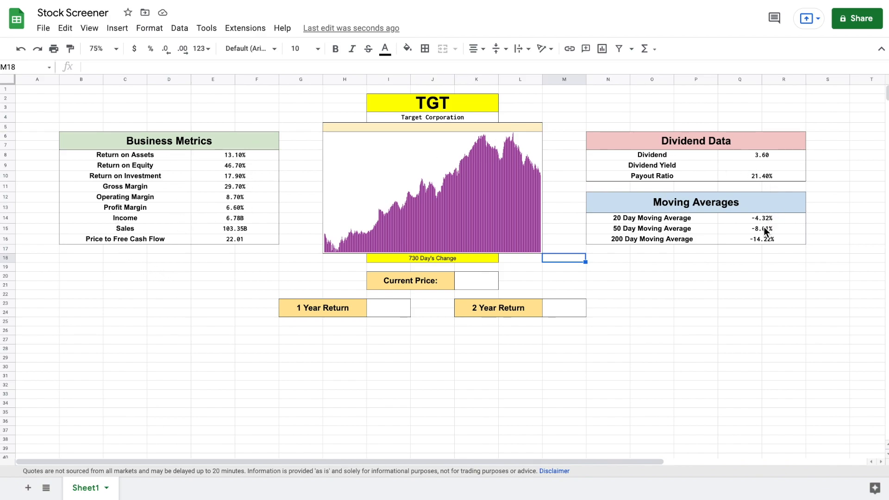
Examine the row and column arguments 6,8 in the Return on Equity formula, leaving the formula as it is
click(257, 165)
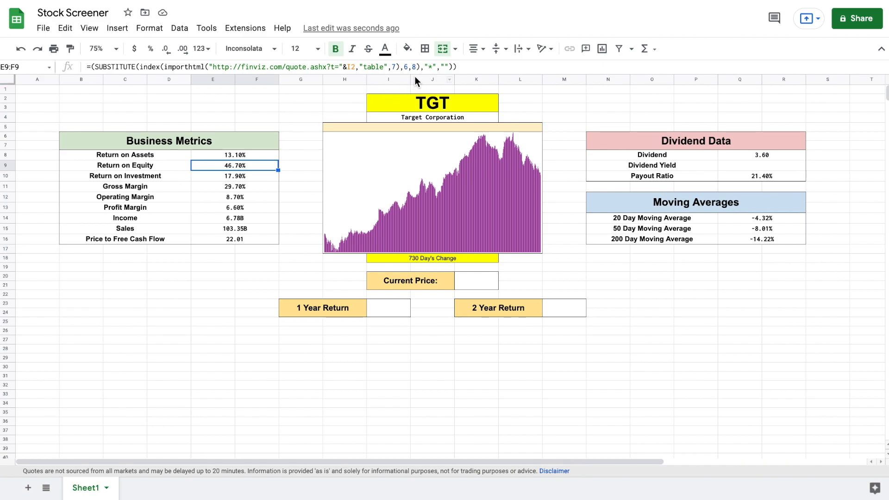
drag(404, 68, 419, 68)
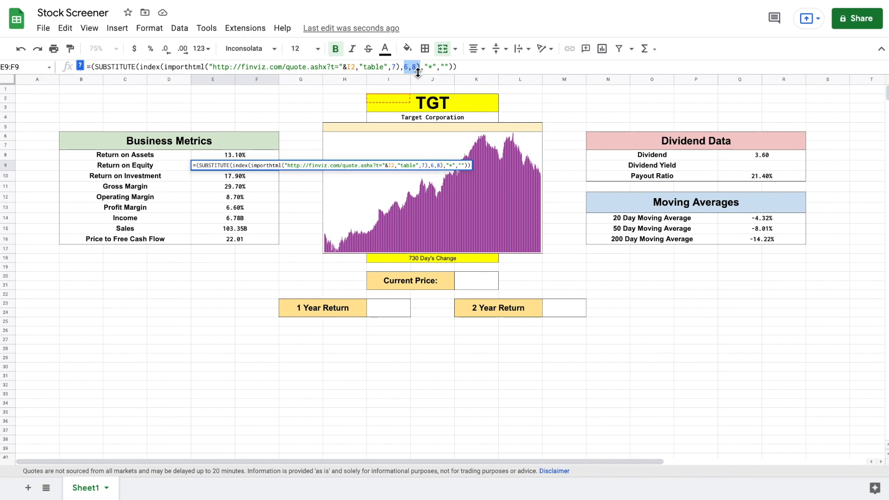
click(415, 68)
click(288, 189)
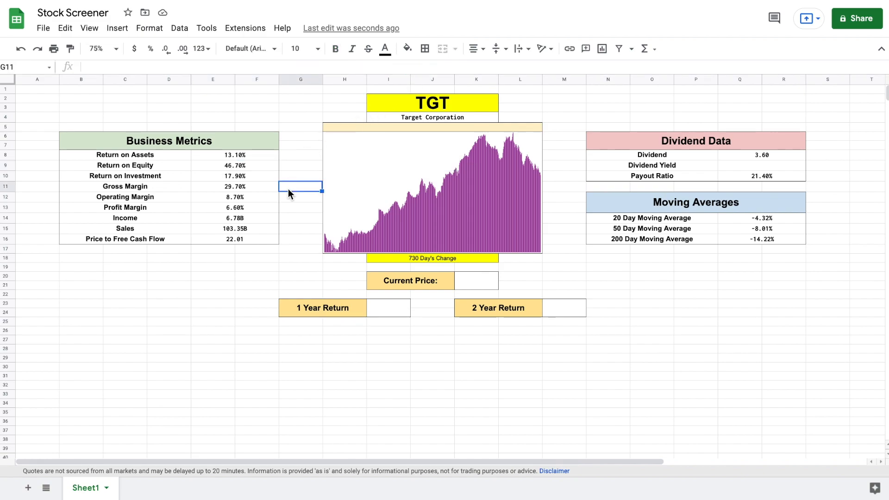
Examine the import formulas behind the Income, Price to Free Cash Flow, Dividend and 20 Day Moving Average values
click(244, 211)
click(247, 222)
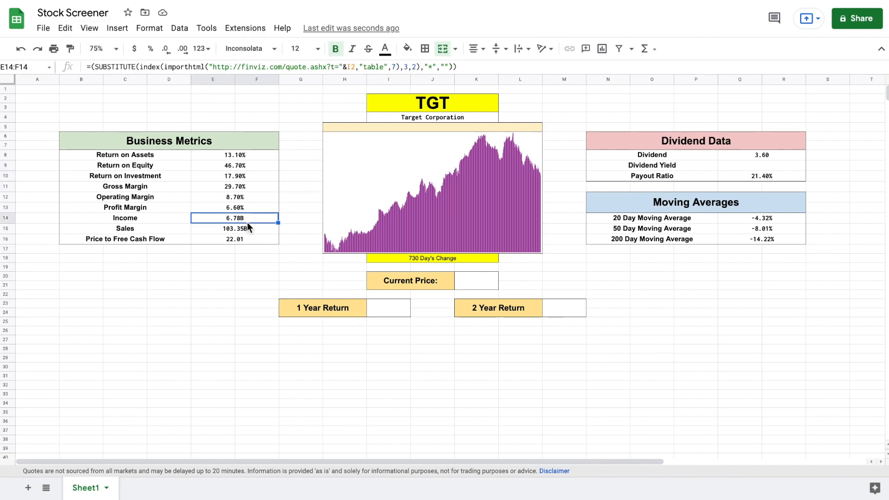
click(254, 238)
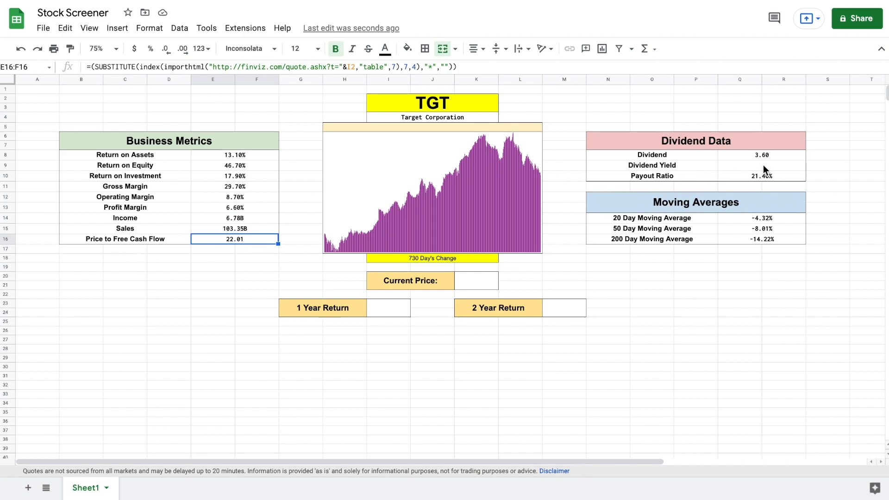
click(772, 155)
click(769, 219)
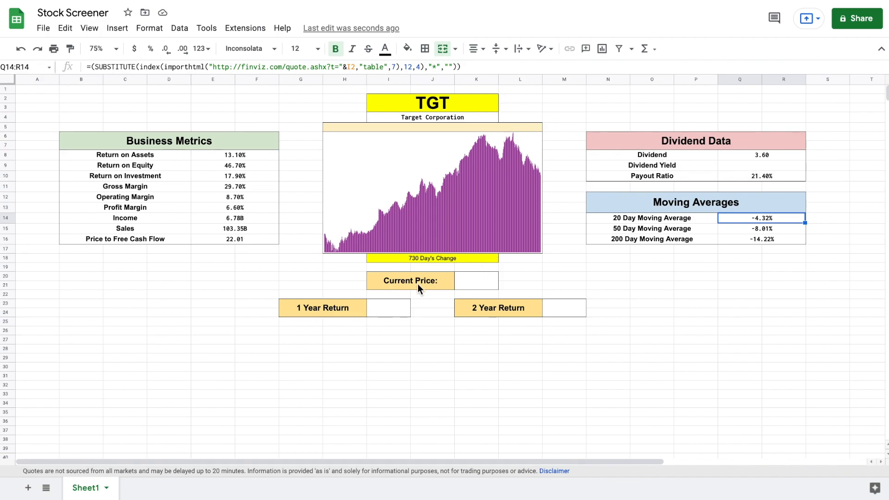
Enter =GOOGLEFINANCE(I2) as the Current Price value in K20
click(477, 287)
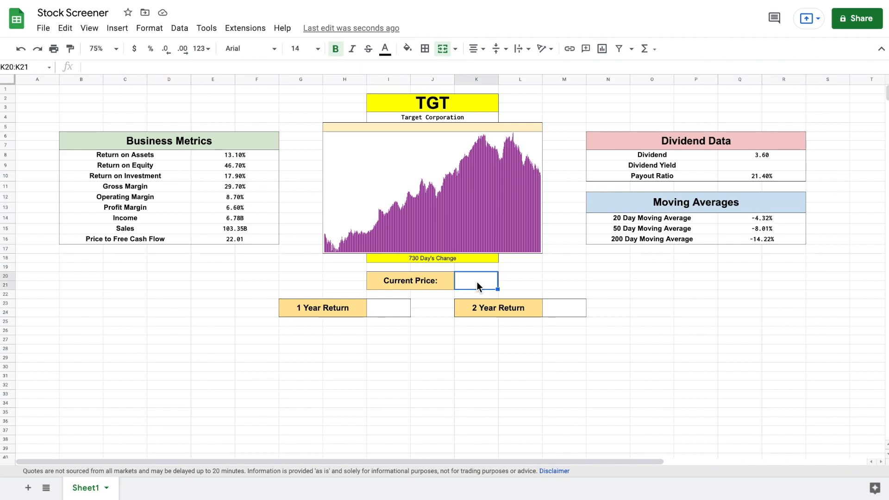
text(=goo)
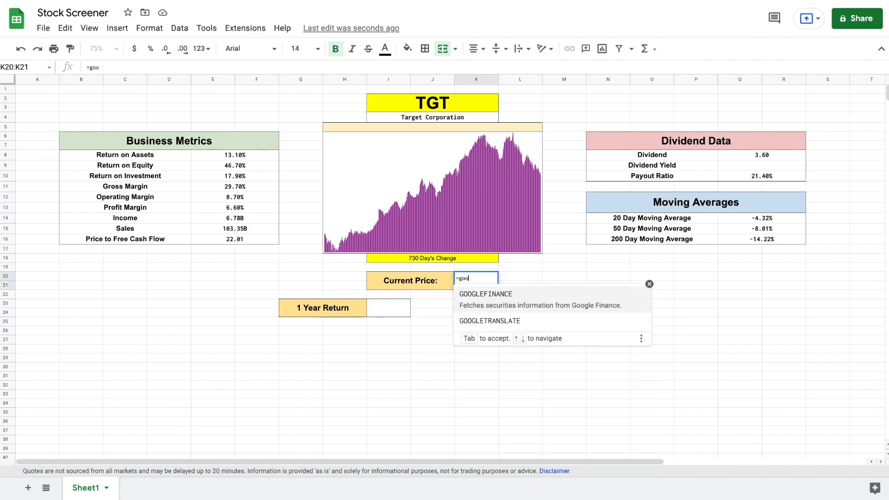
click(495, 298)
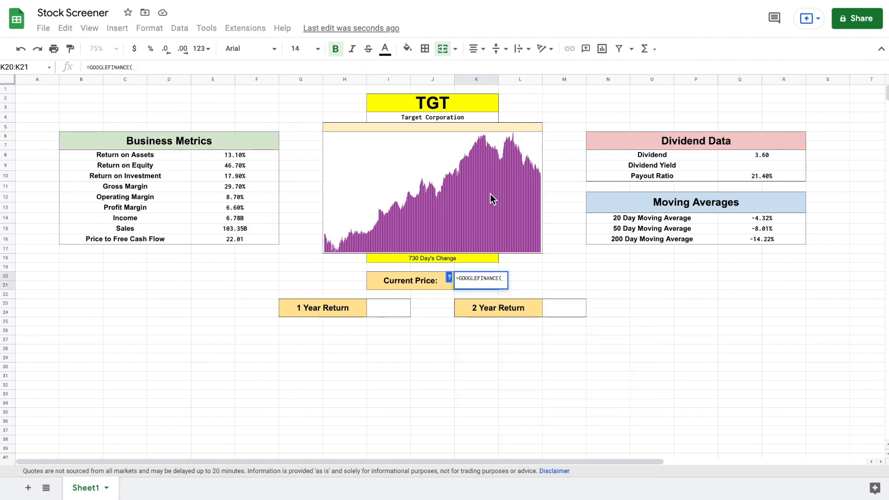
click(434, 101)
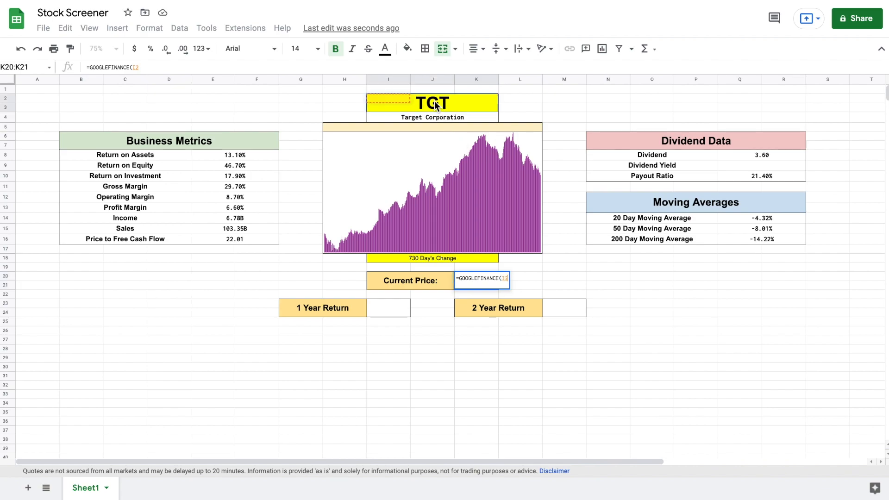
text())
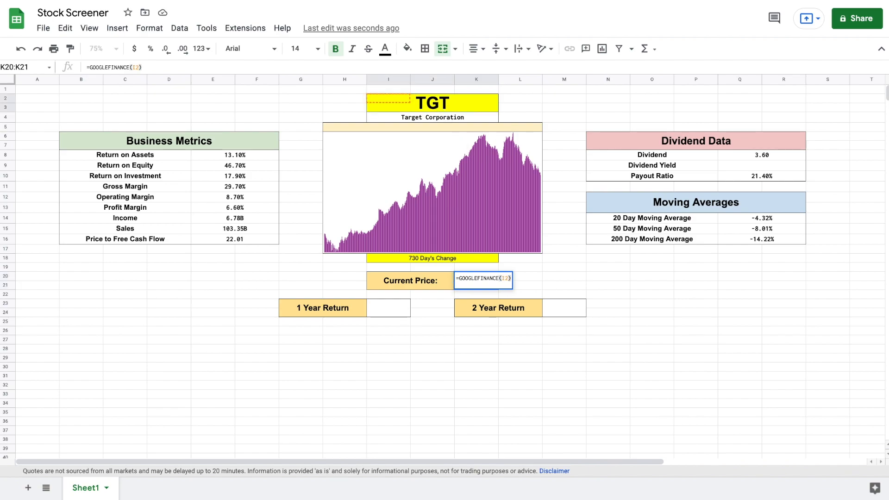
key(Return)
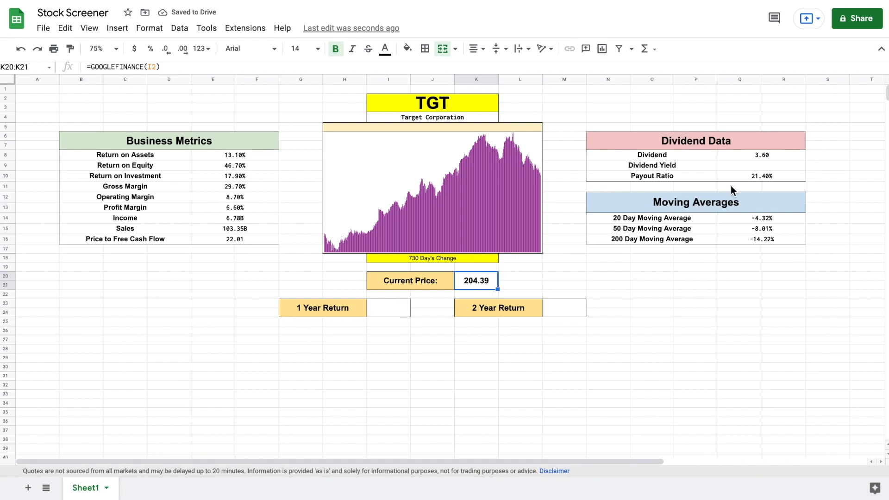
Calculate the Dividend Yield in Q9 by dividing the dividend in Q8 by the Current Price value
click(757, 166)
text(=)
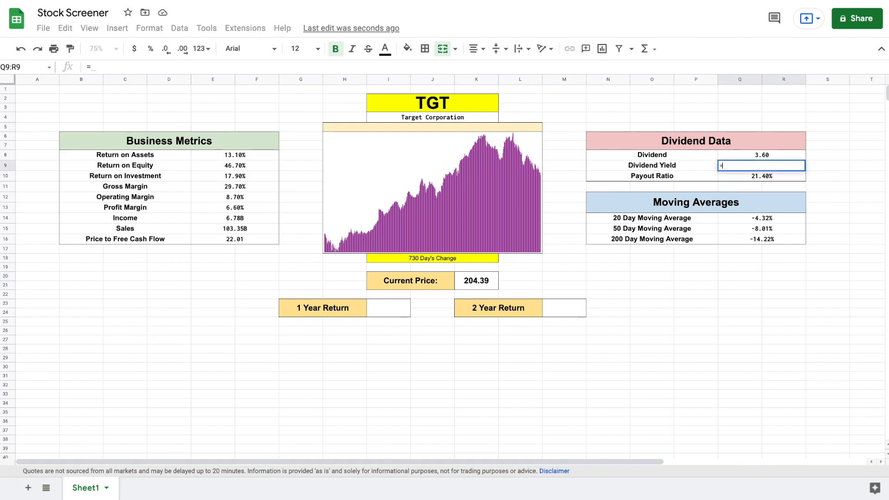
click(764, 157)
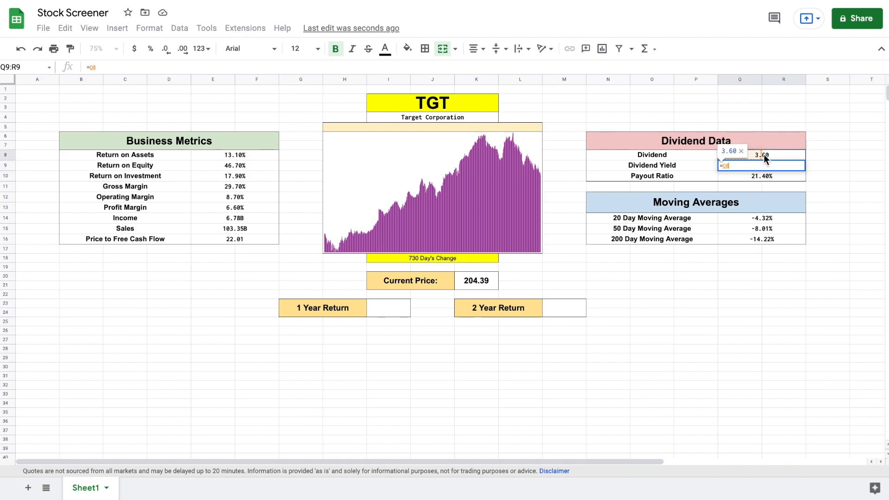
text(/)
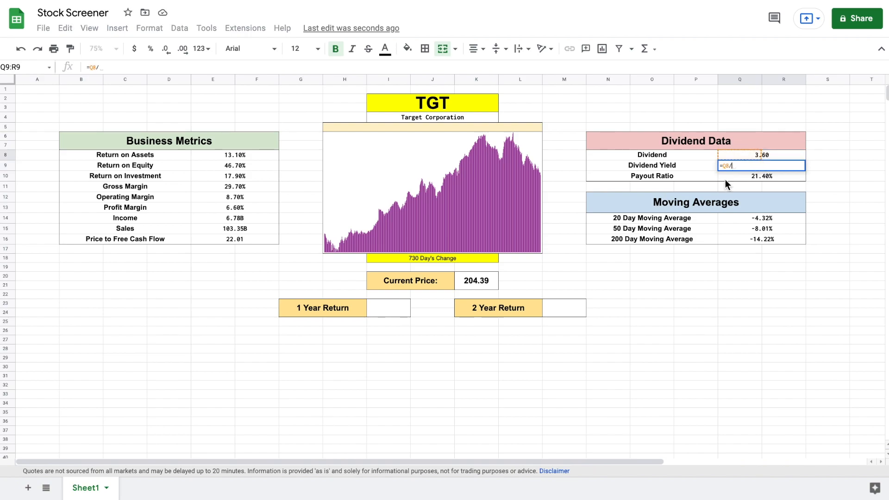
click(477, 282)
key(Return)
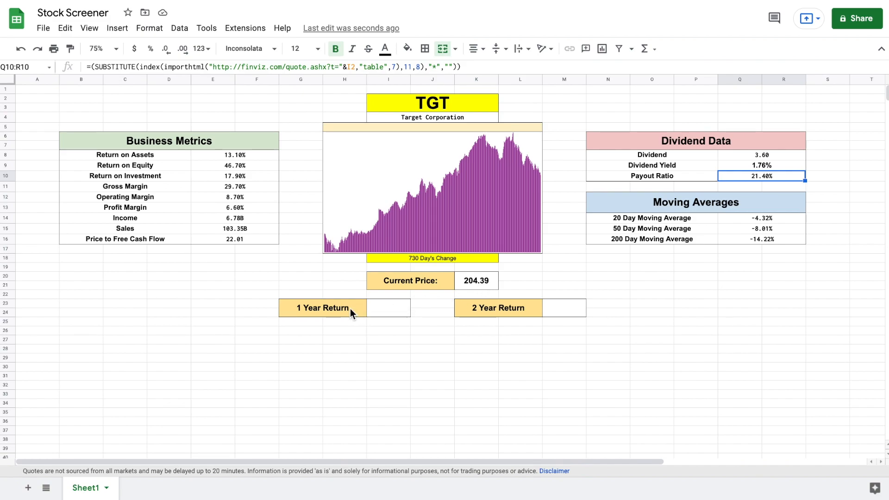
Enter =(GOOGLEFINANCE(I2,"price") / index(GOOGLEFINANCE(I2,"price", datevalue(today()-365) ) , 2,2) - 1 ) as the 1 Year Return value in I23
click(393, 311)
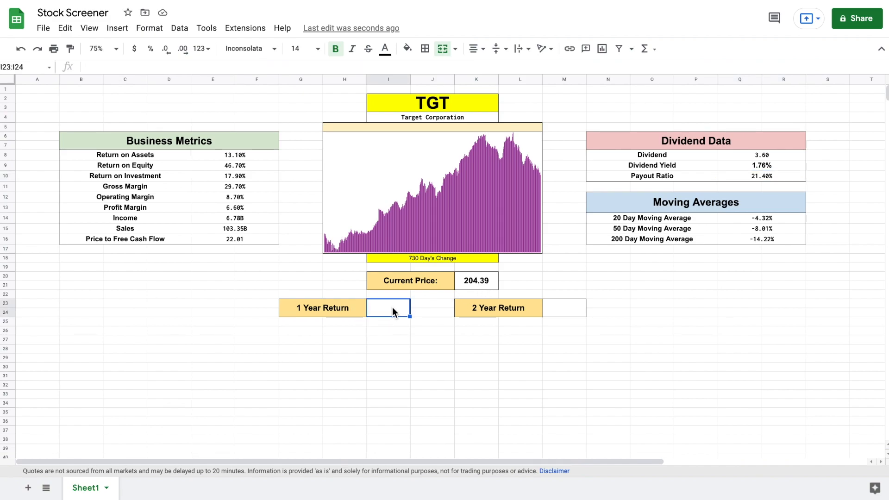
click(348, 67)
text(=(GOOGLEFINANCE(I2,"price") / index(GOOGLEFINANCE(I2,"price", datevalue(today()-365) ) , 2,2) - 1 ))
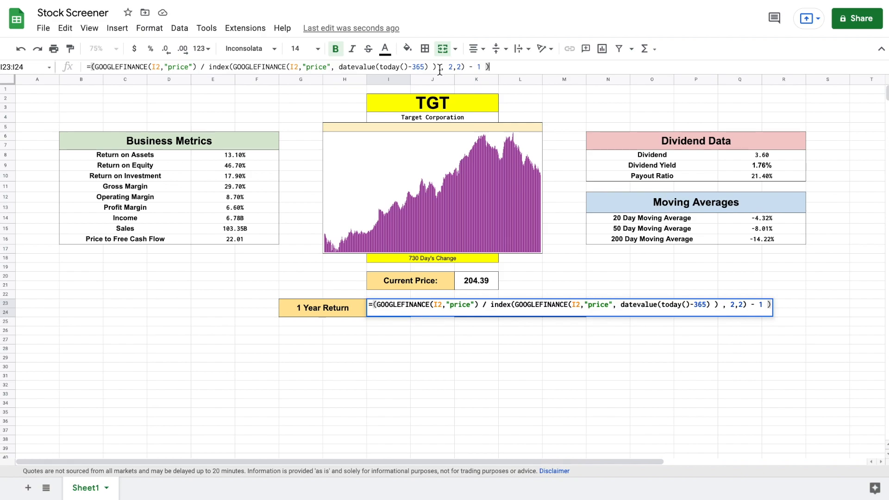
key(Return)
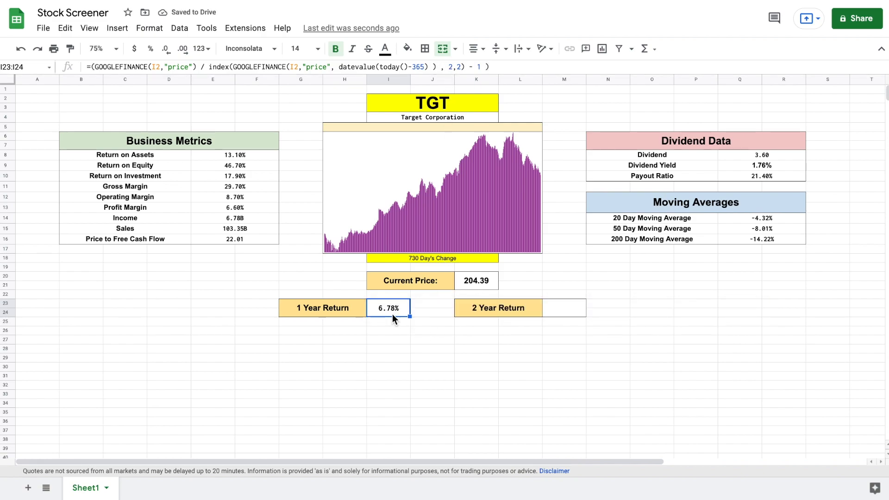
Paste the 1 Year Return formula into M23 for the 2 Year Return, change its day offset to 730, and dismiss the autofill suggestion
click(571, 312)
key(ctrl+v)
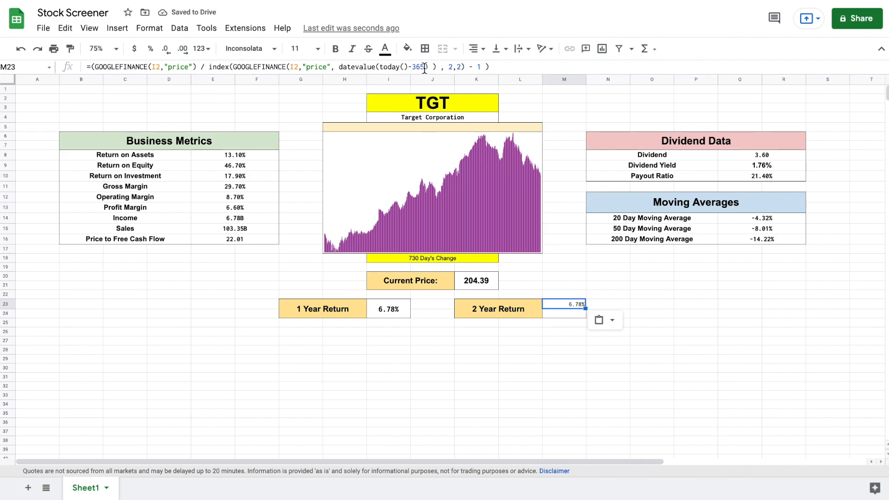
click(424, 68)
key(BackSpace)
key(BackSpace)
key(BackSpace)
text(730)
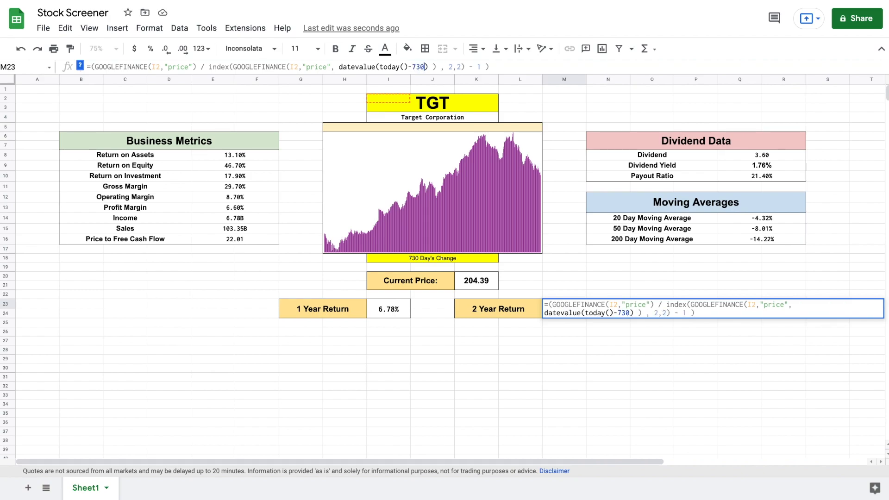
key(Return)
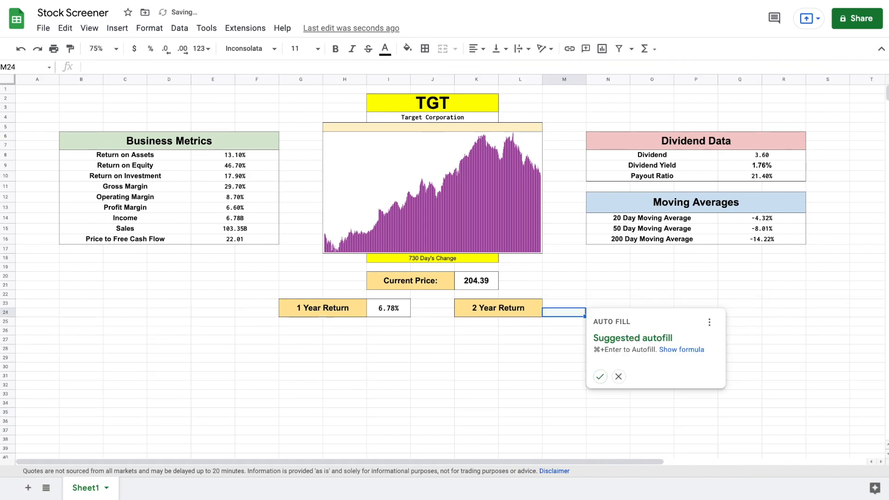
click(618, 378)
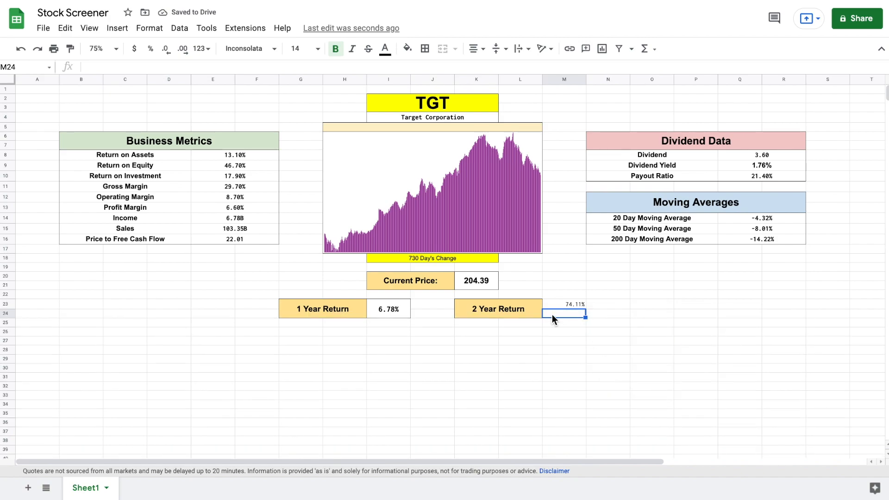
Merge M23:M24, centre the 2 Year Return value horizontally and vertically, and give it the default Arial font
drag(559, 307, 559, 311)
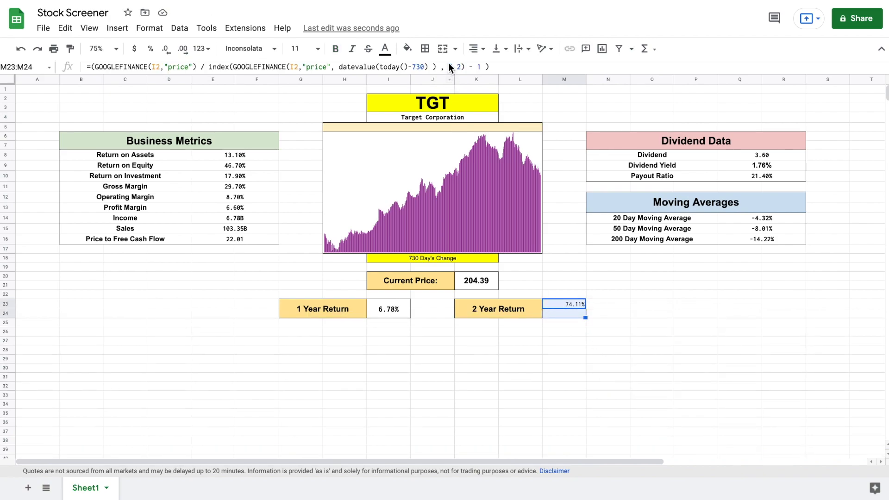
click(443, 48)
click(475, 49)
click(490, 68)
click(503, 55)
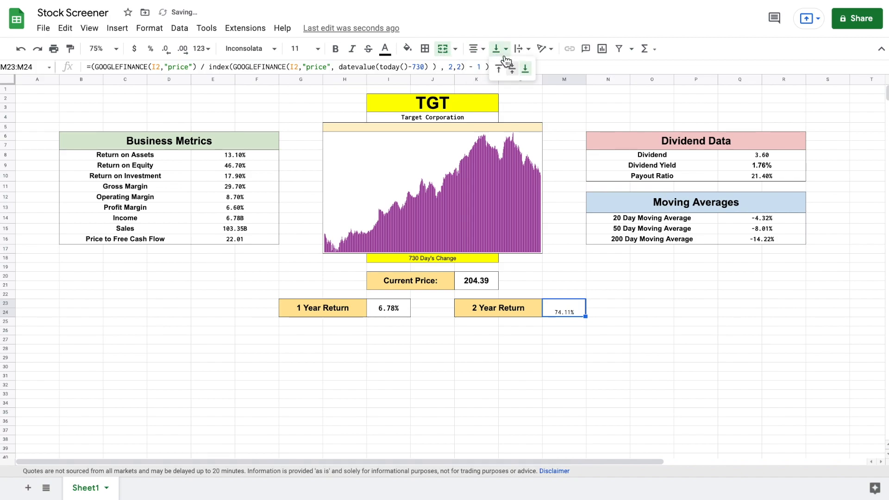
click(512, 69)
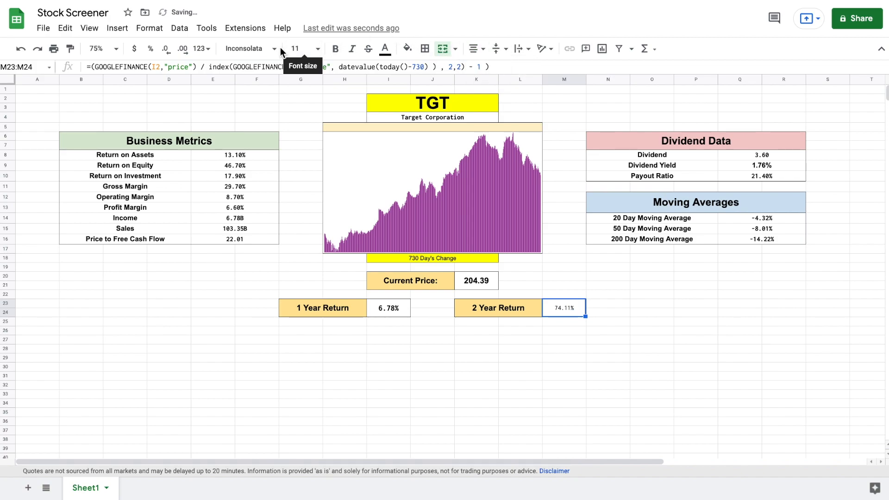
click(280, 49)
click(281, 117)
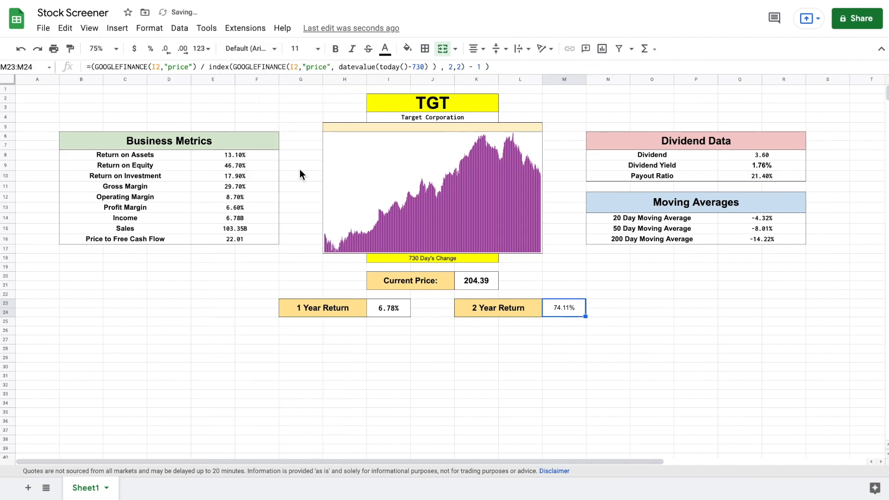
Make the text of the entire sheet bold
click(6, 79)
key(ctrl+b)
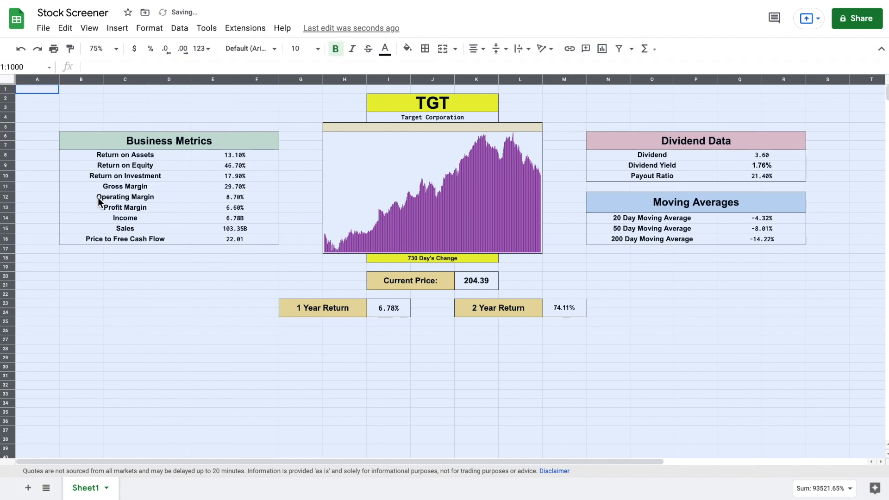
click(489, 305)
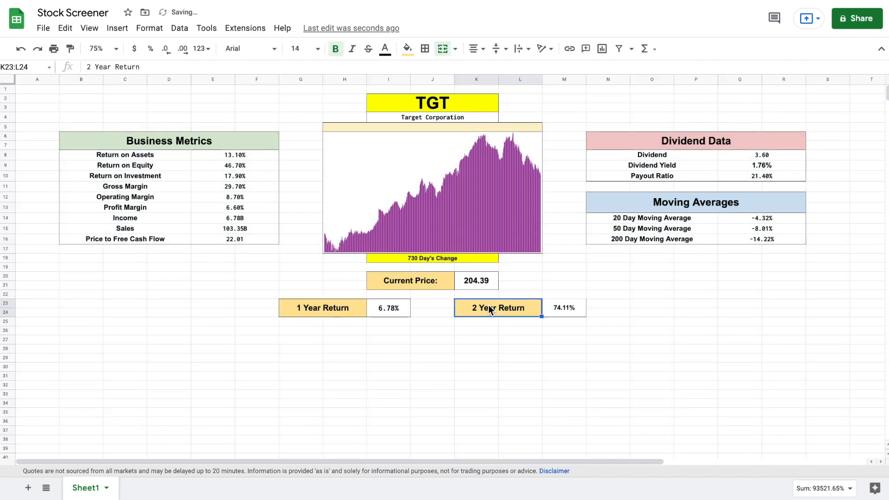
Add an outer border around the 2 Year Return value cell M23:M24
click(553, 306)
click(424, 48)
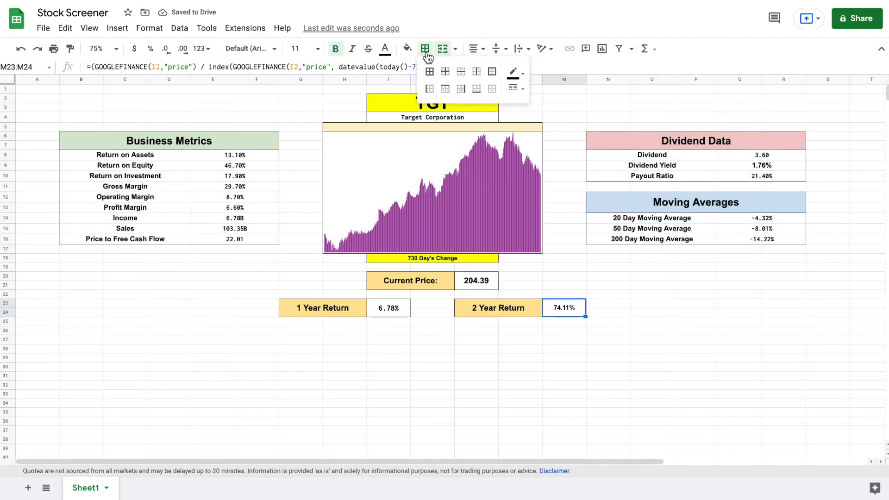
click(492, 72)
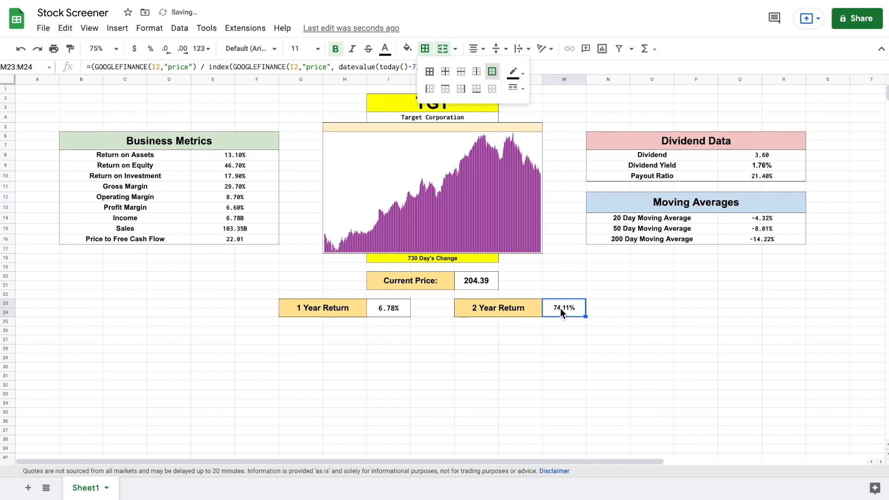
Set the 2 Year Return value's font size to 12
click(561, 307)
click(300, 48)
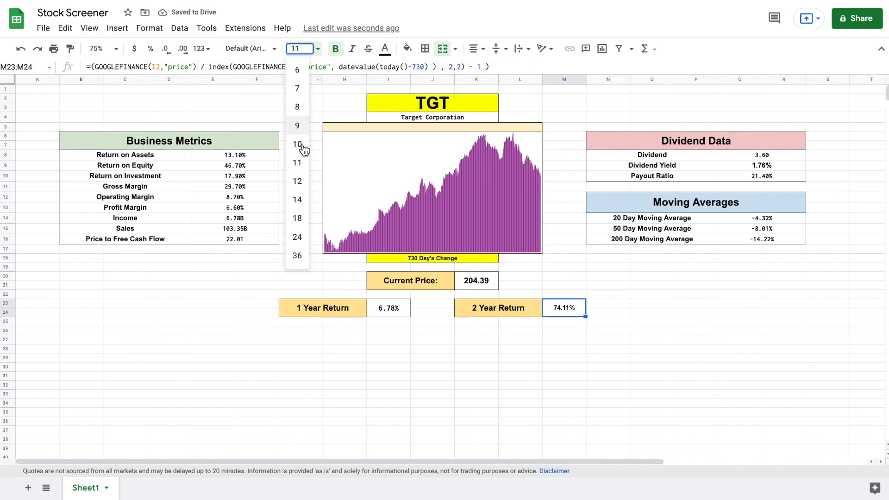
click(305, 191)
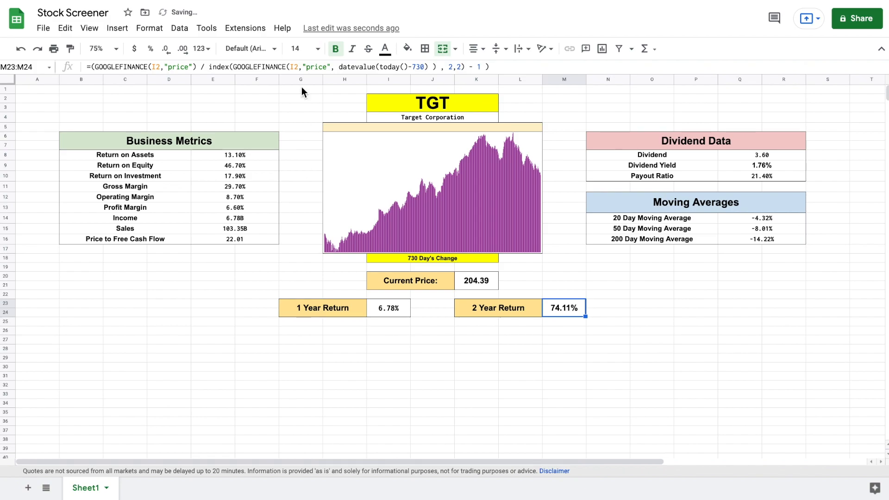
click(300, 48)
click(301, 181)
click(596, 278)
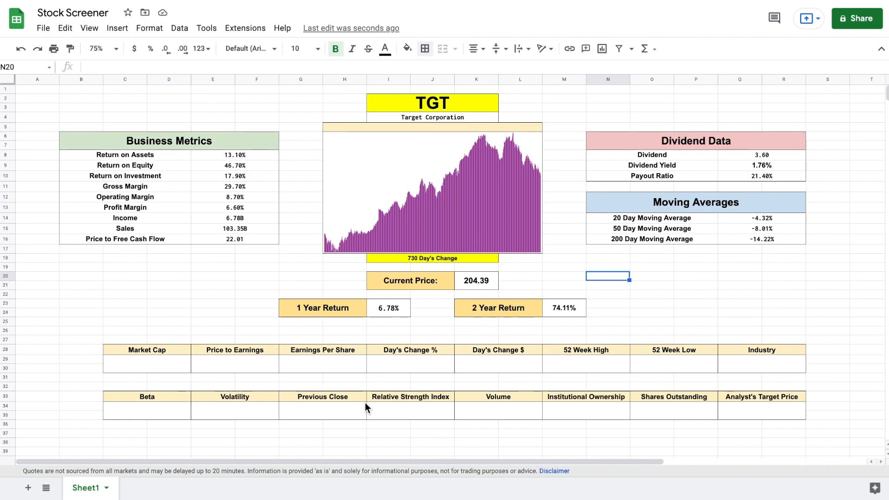
Enter =GOOGLEFINANCE(I2,"marketcap") in the value cell under the Market Cap heading
click(160, 365)
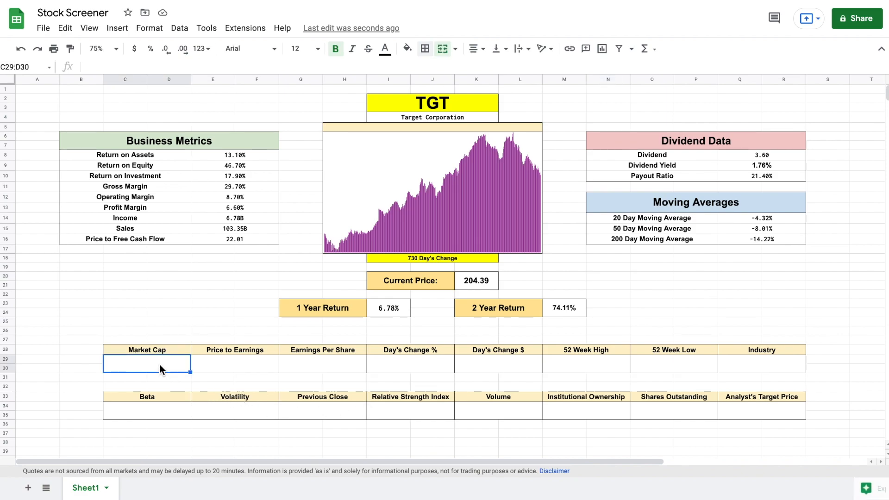
text(=goog)
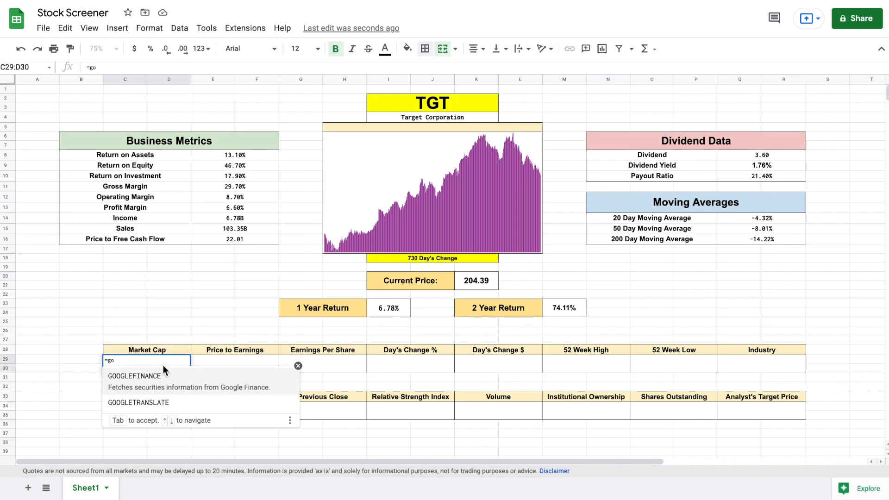
key(Tab)
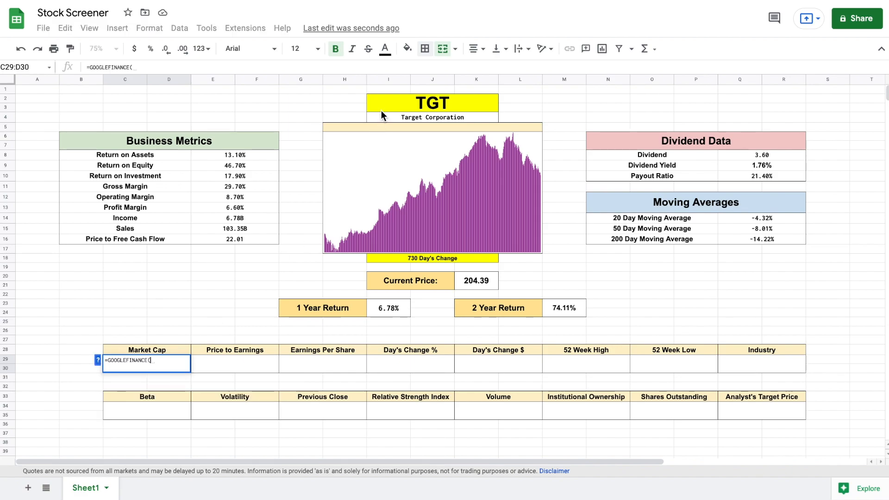
click(379, 99)
text(,"marketcap)
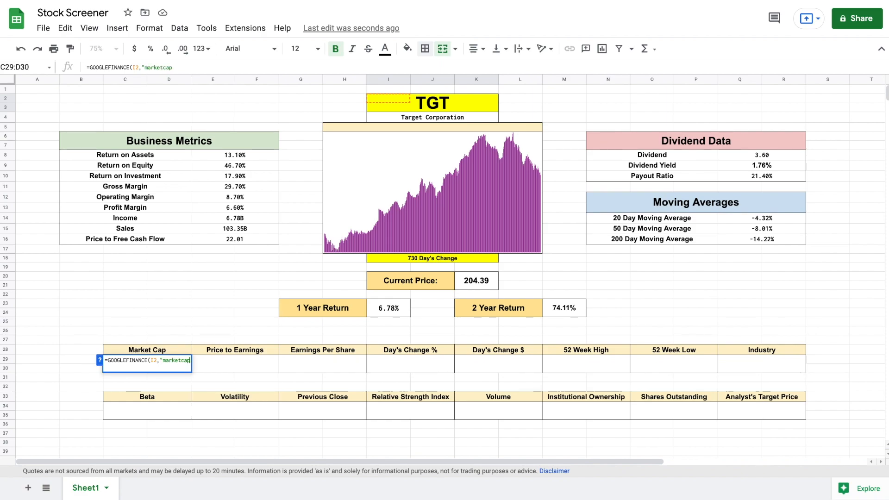
text("))
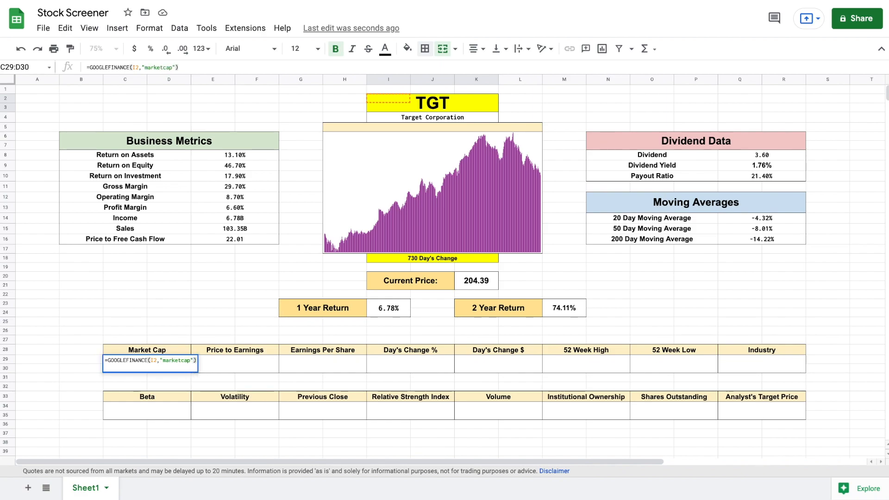
key(Return)
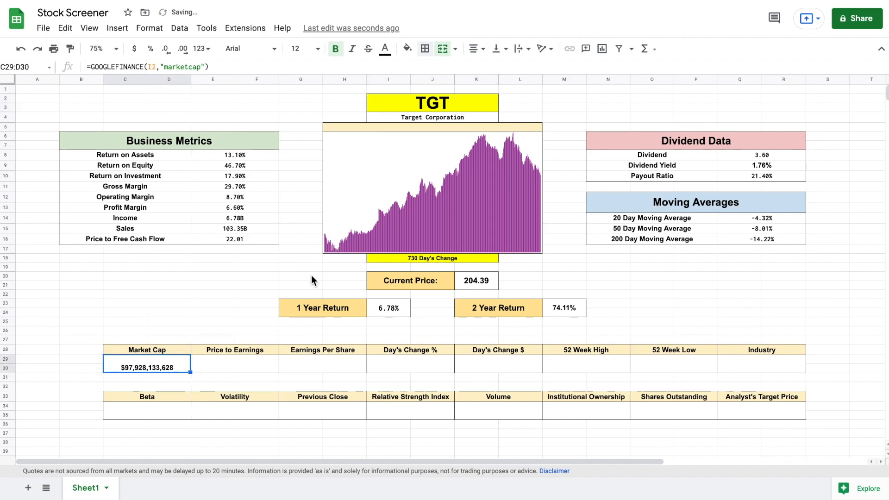
Enter =GOOGLEFINANCE(I2,"pe") in the value cell under the Price to Earnings heading
click(233, 367)
text(=goo)
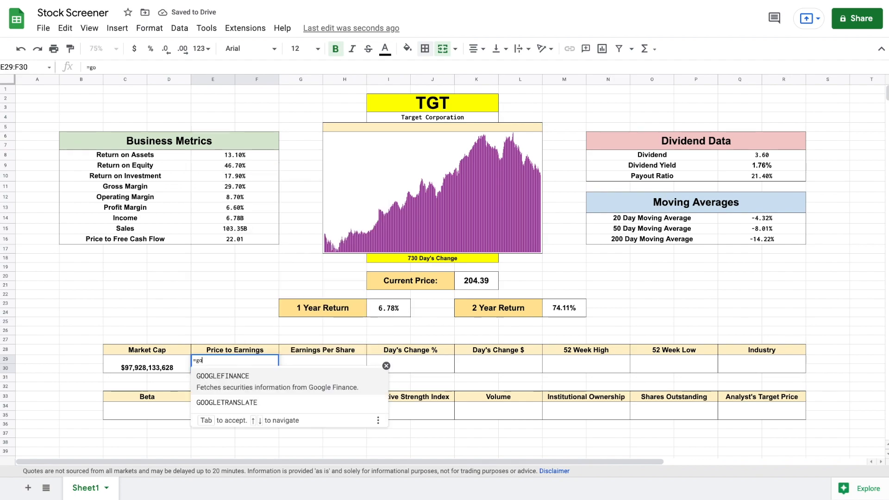
click(258, 389)
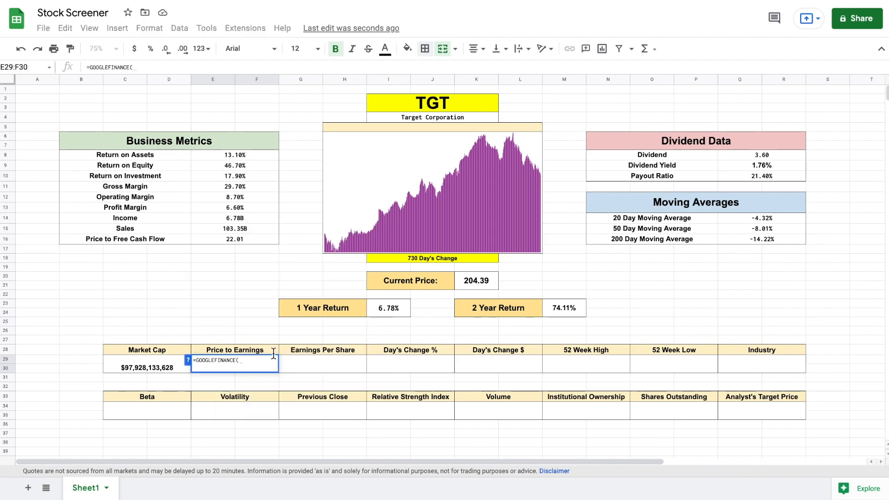
click(390, 104)
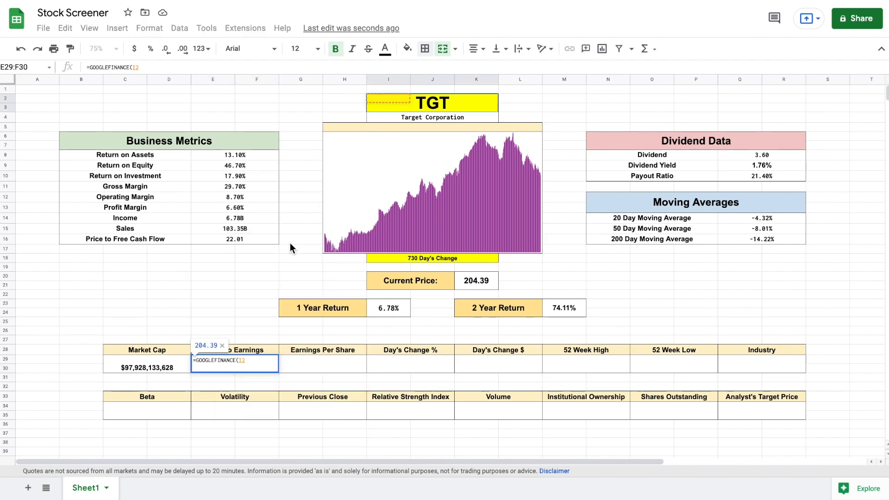
text(,"pe)
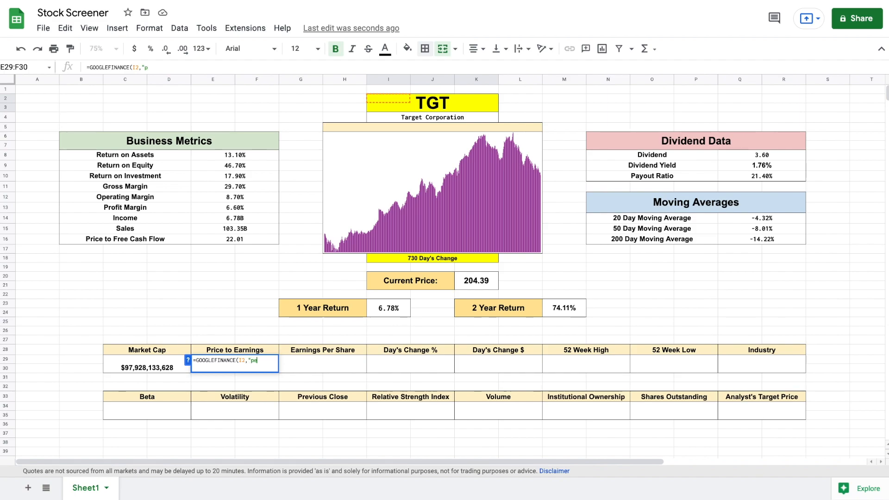
text(")
key(Return)
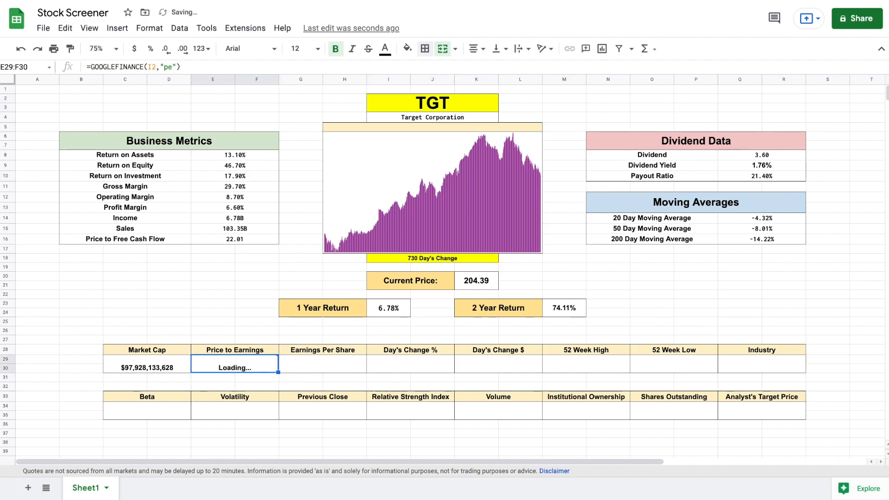
Enter =GOOGLEFINANCE(I2,"eps") in the value cell under the Earnings Per Share heading
click(323, 366)
text(=go)
click(345, 382)
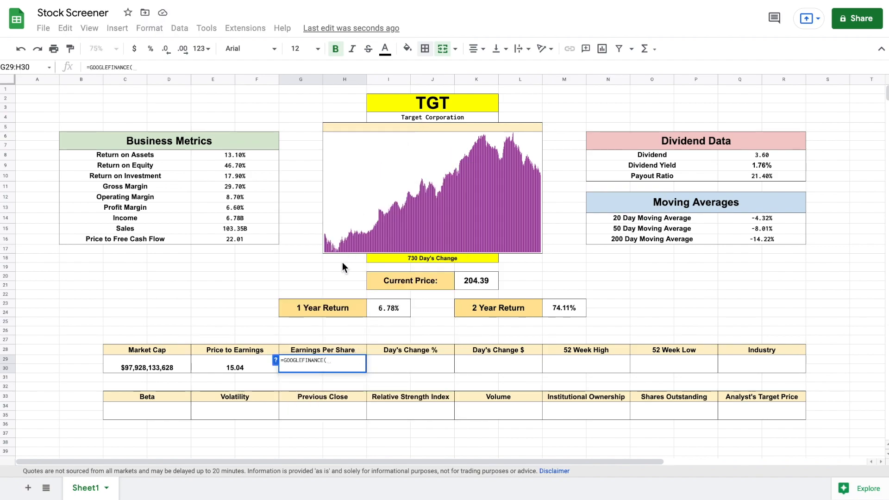
click(394, 101)
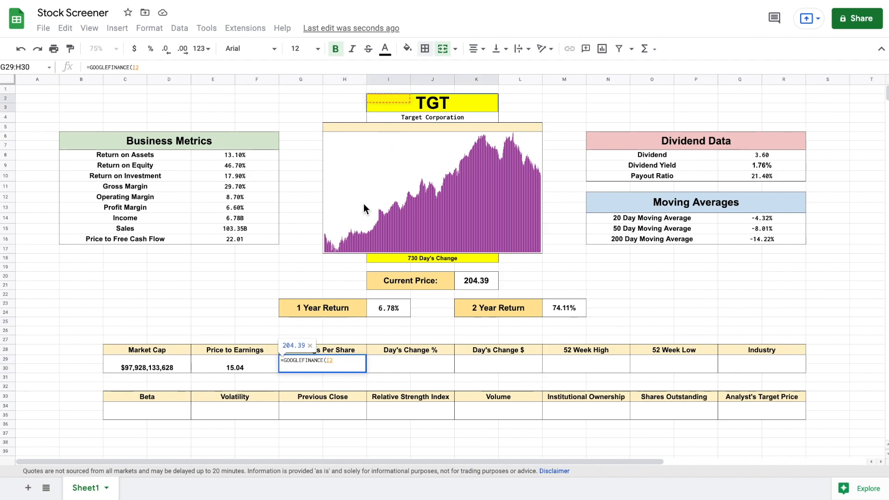
text(,"eps)
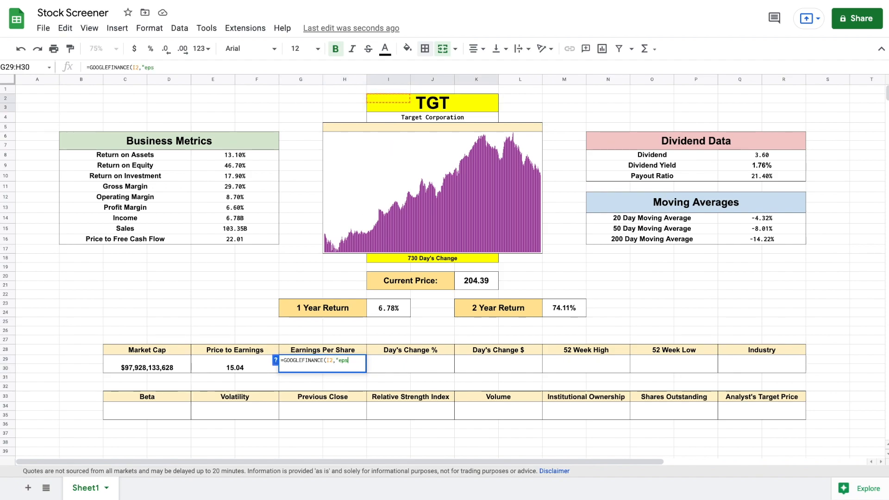
text("))
key(Return)
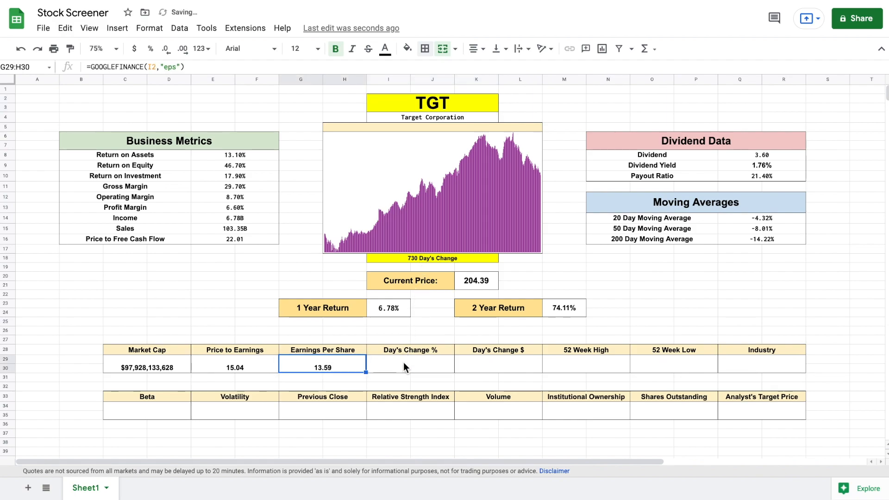
Enter =GOOGLEFINANCE(I2,"changepct")/100 in the value cell under the Day's Change % heading
click(404, 363)
text(=go)
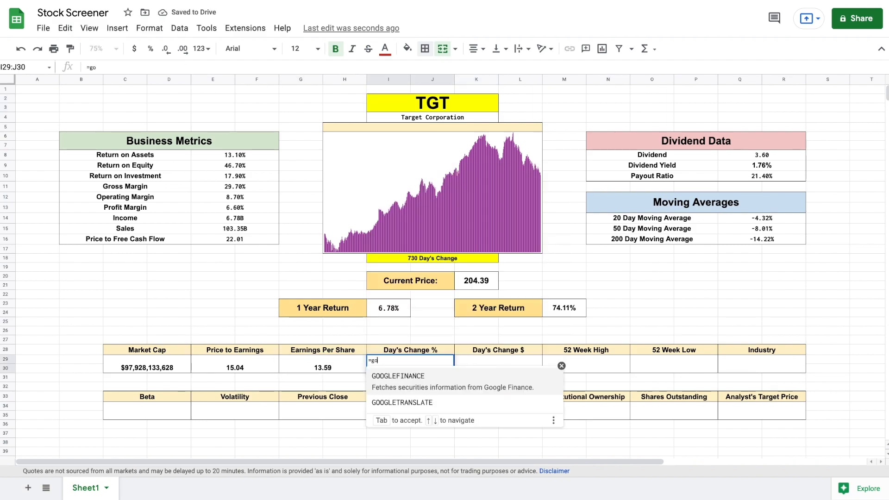
click(423, 383)
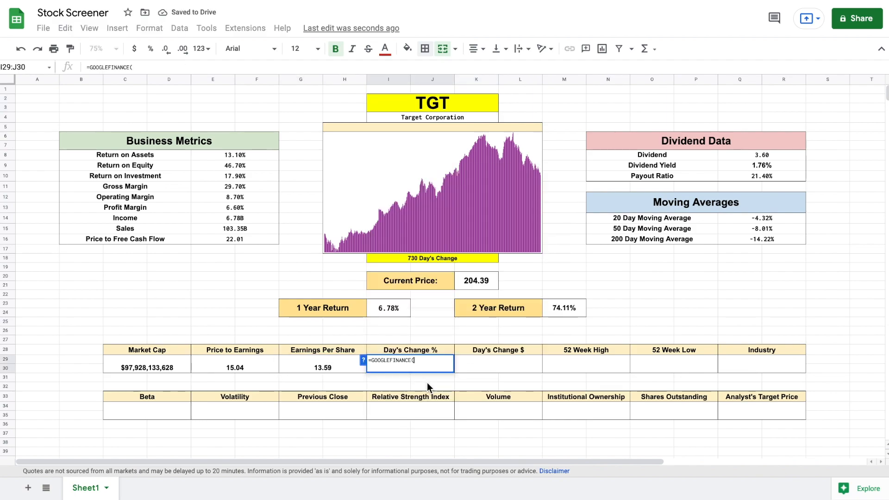
click(389, 96)
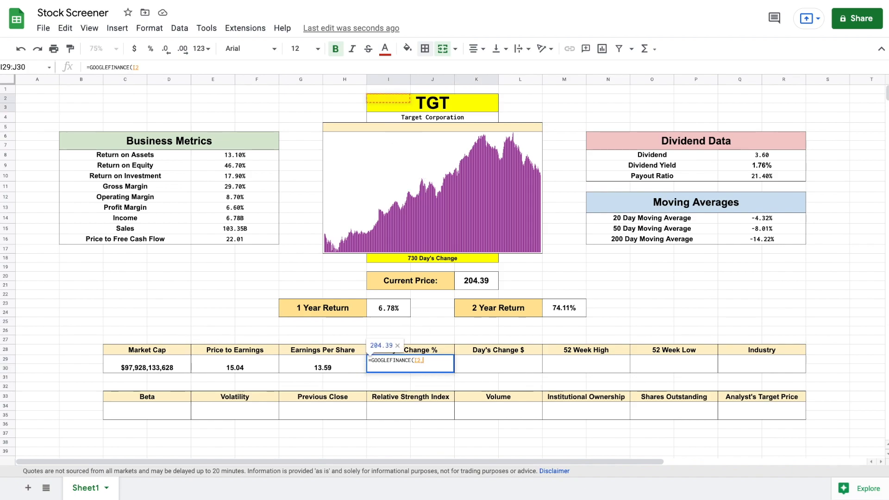
text(,")
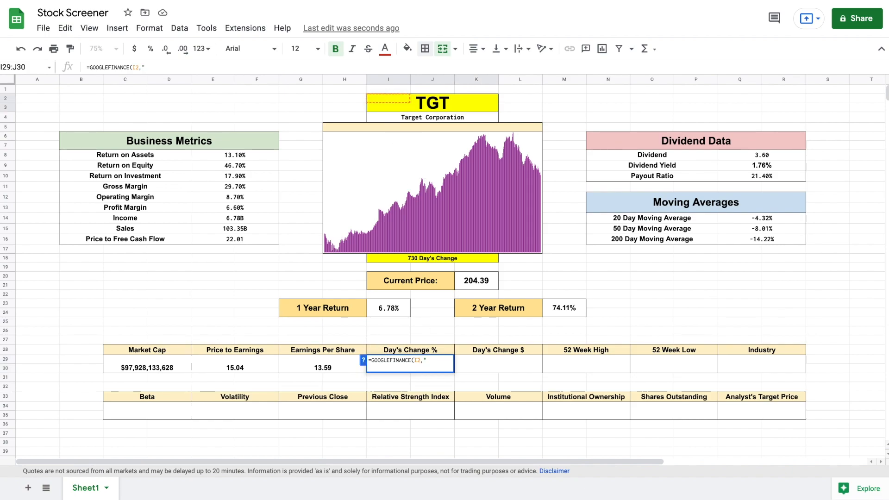
text(changepct)
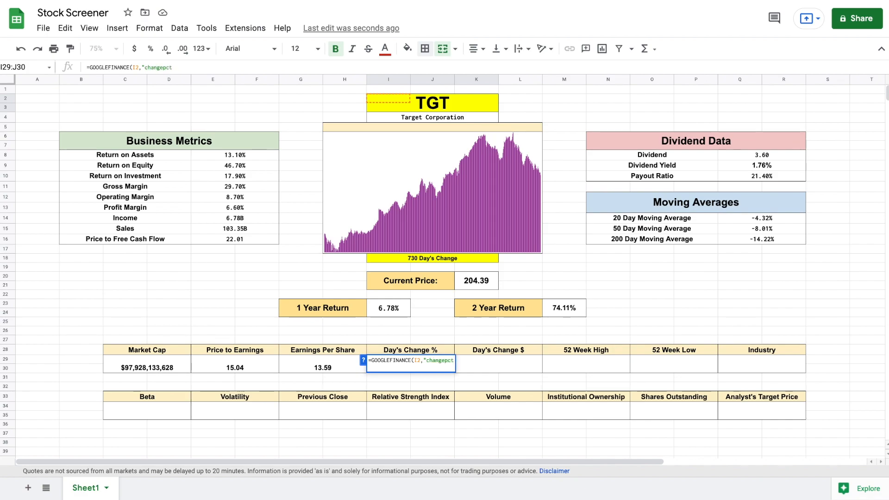
text(")/100)
key(Return)
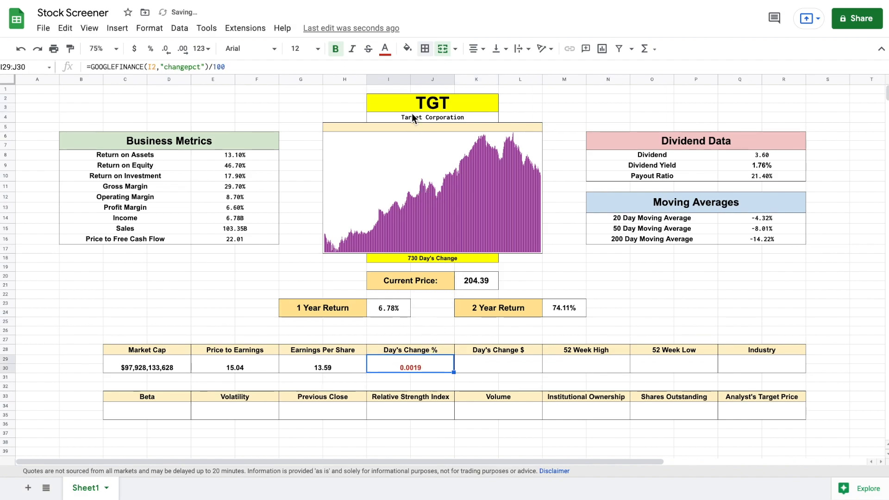
Make the Day's Change % value's text black and format it as a percentage
click(384, 48)
click(392, 83)
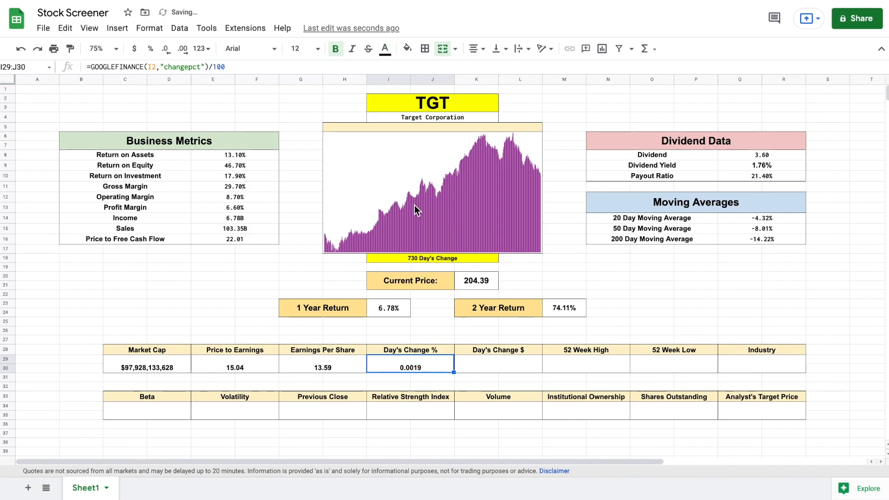
click(151, 49)
Enter =GOOGLEFINANCE(I2,"change") in the value cell under the Day's Change $ heading
click(497, 364)
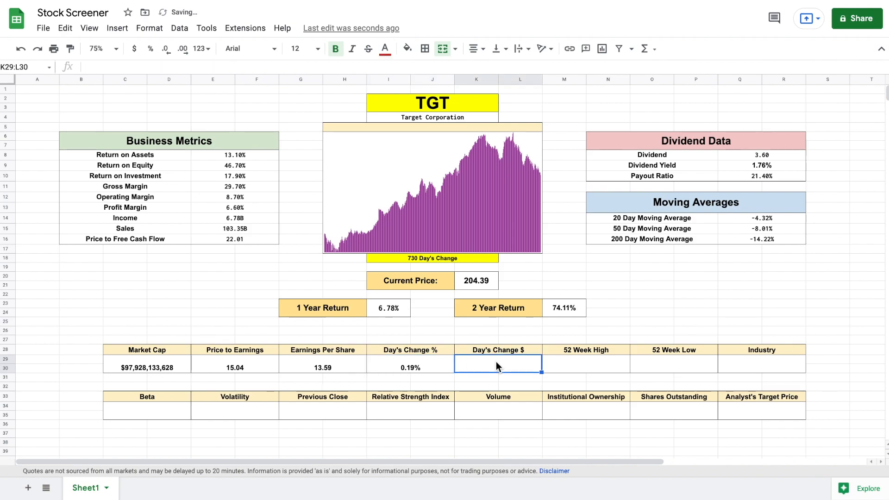
text(=)
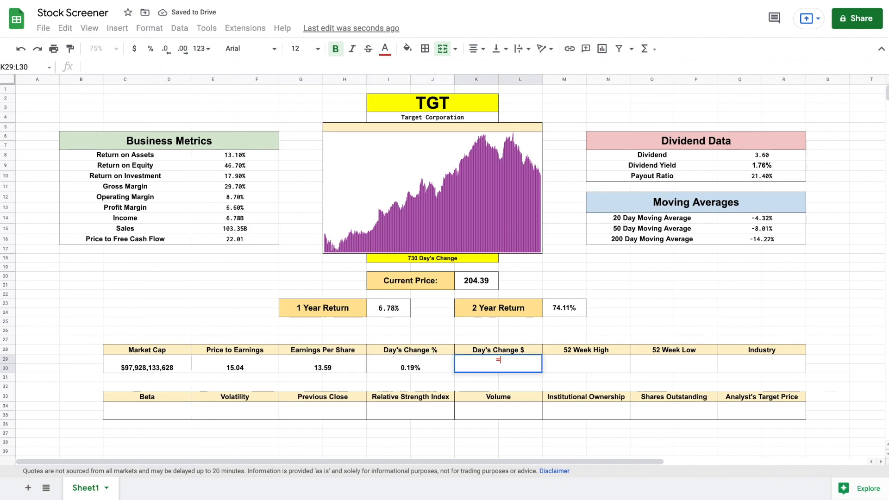
text(goog)
key(Tab)
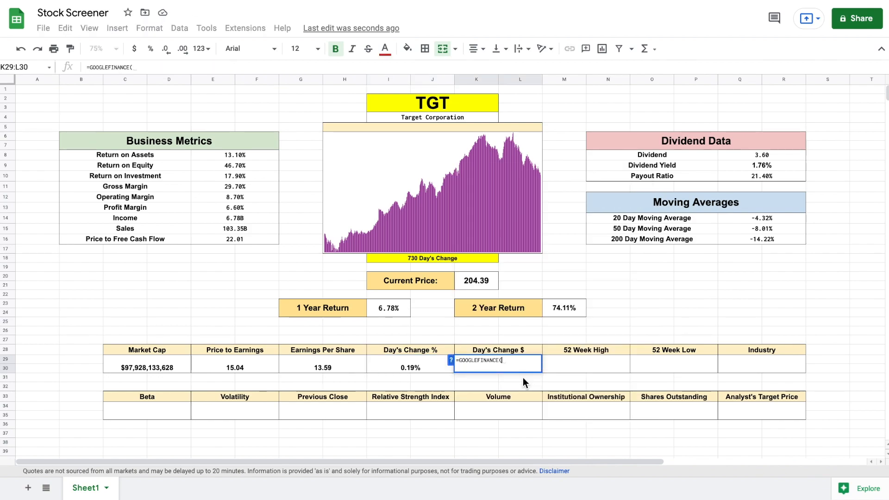
click(389, 97)
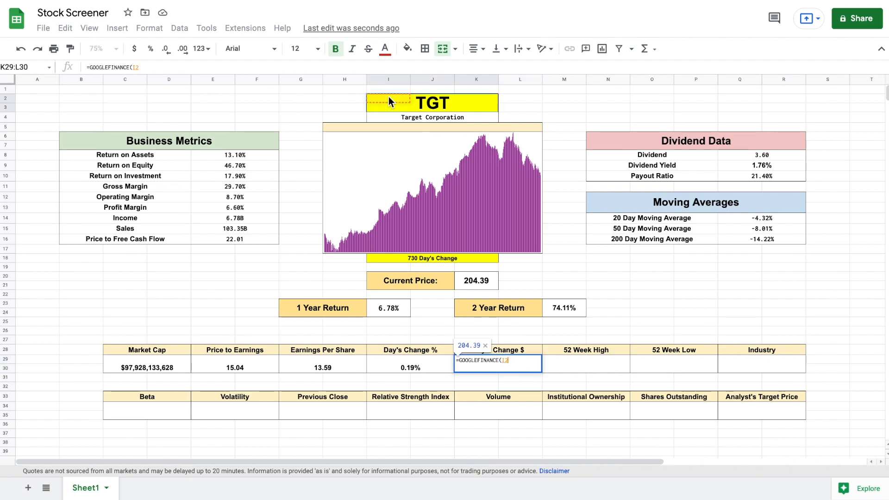
text(,"change)
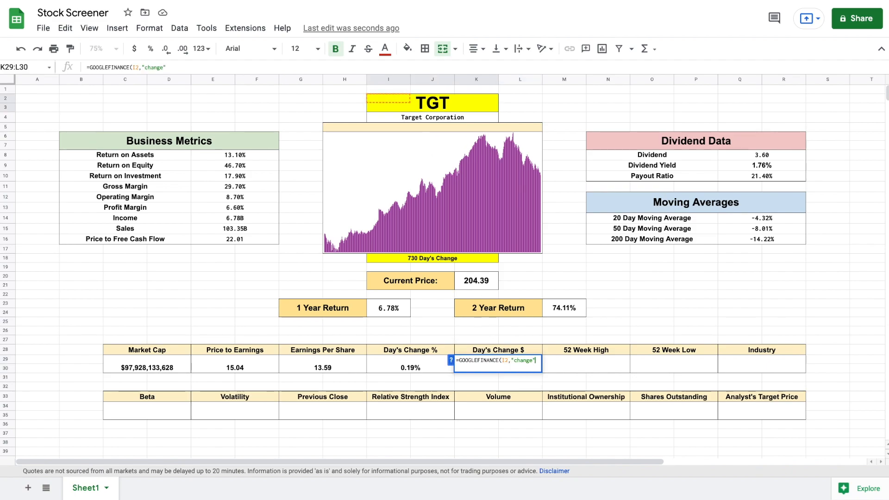
key(Return)
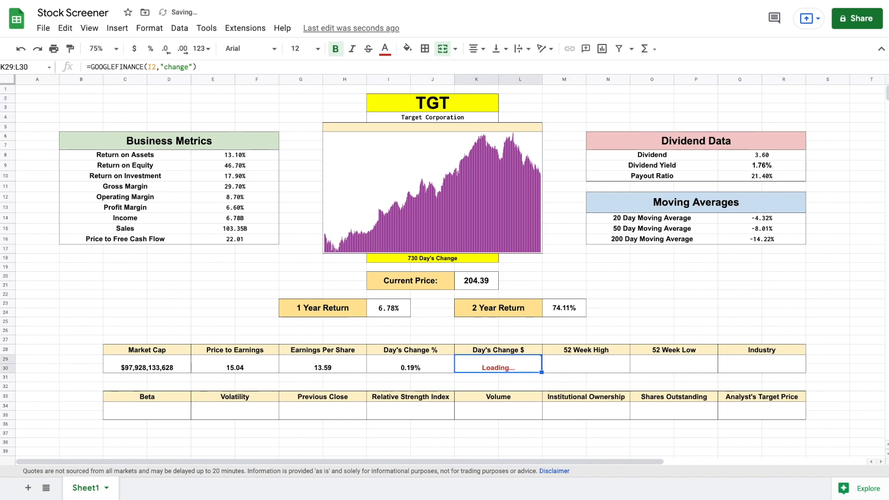
Change the text colour of the Day's Change $ value to black
click(388, 53)
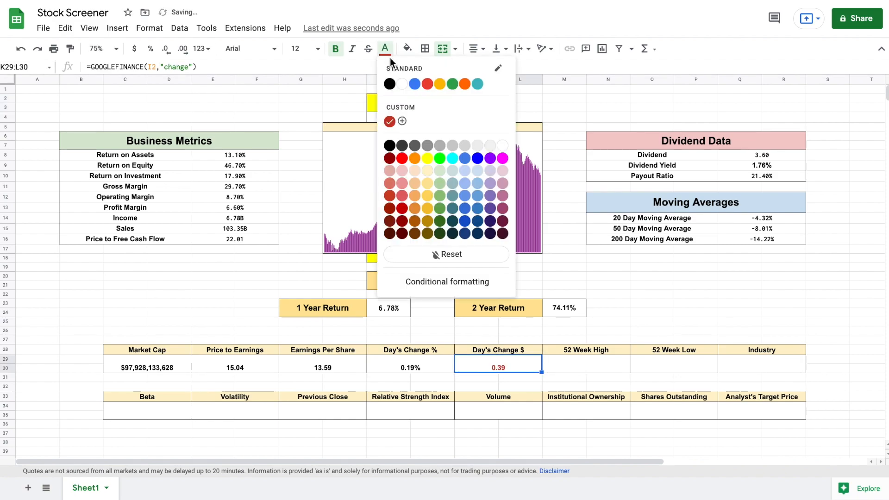
click(389, 88)
Enter =GOOGLEFINANCE(I2,"high52") in the value cell under the 52 Week High heading
click(579, 360)
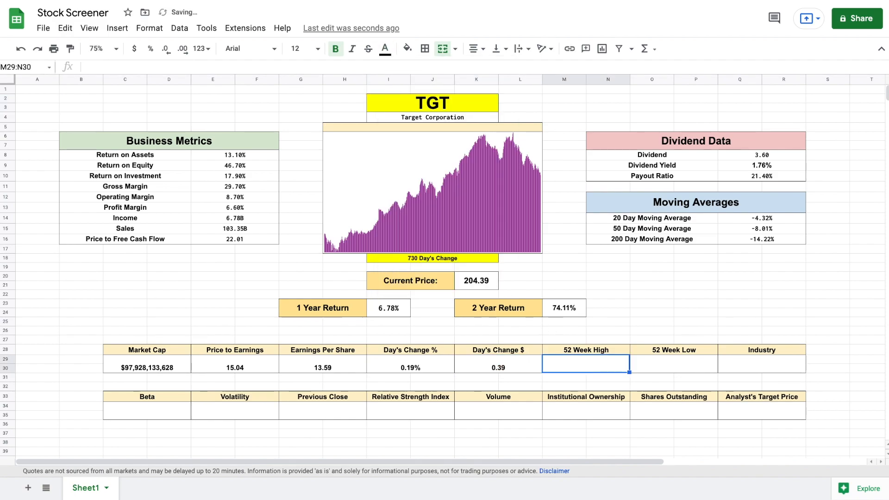
text(=go)
click(594, 381)
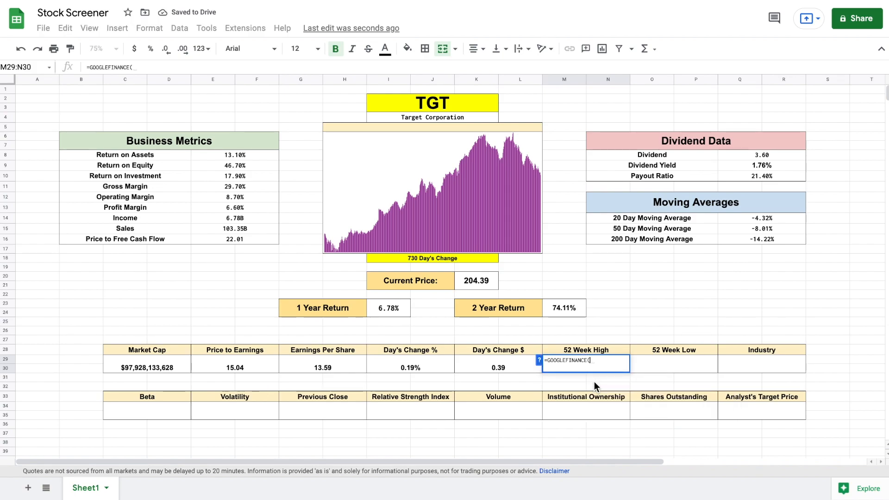
click(390, 97)
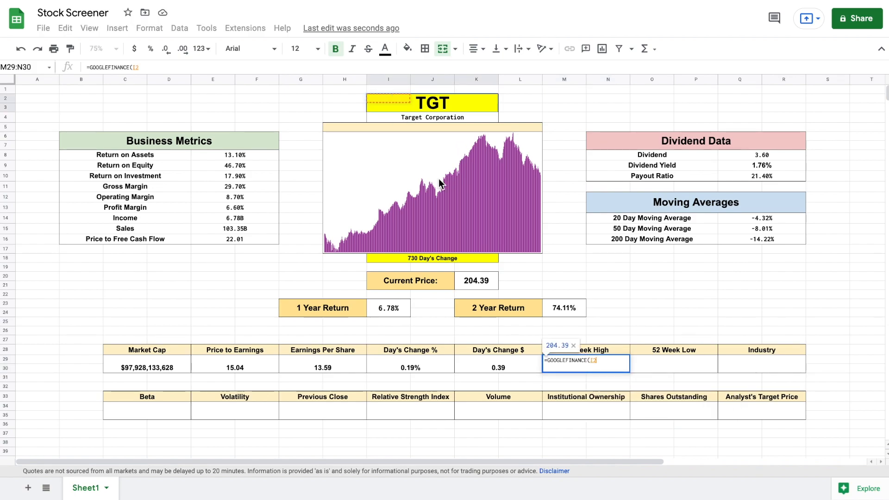
text(,)
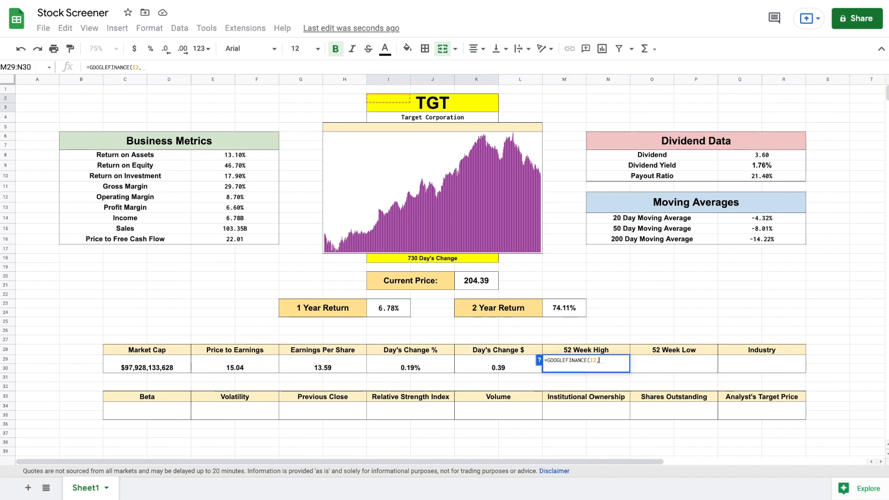
text("high52)
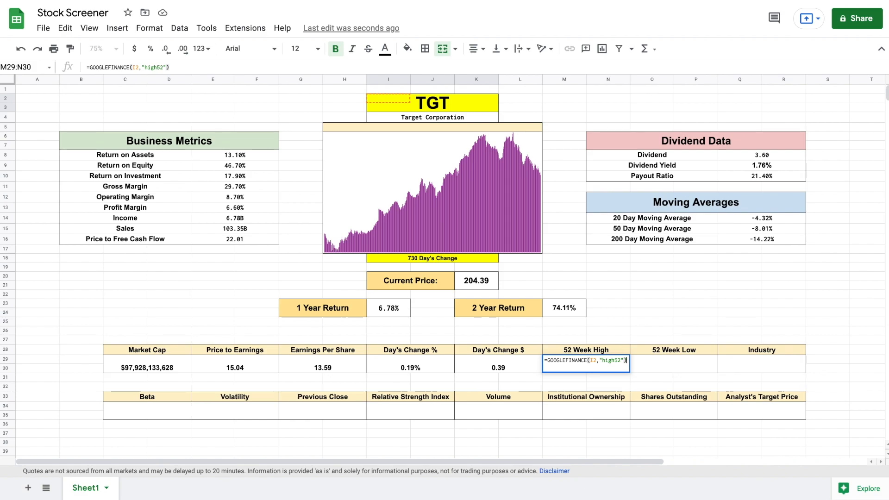
key(Return)
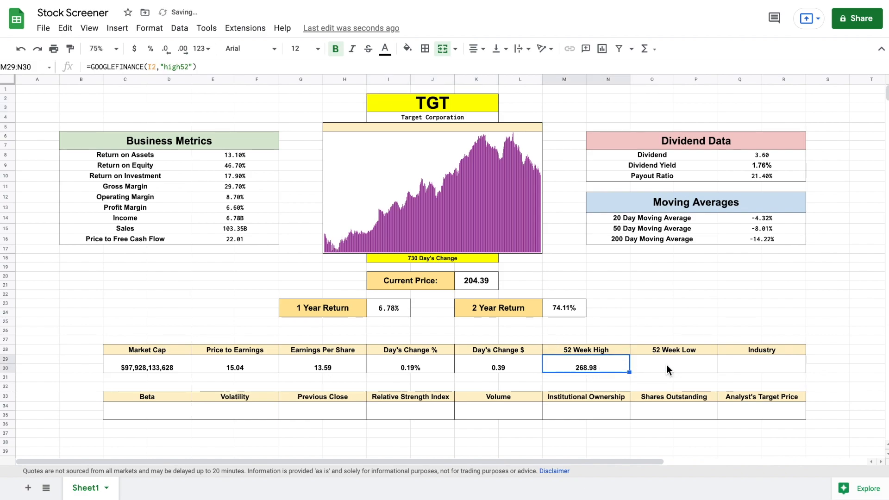
Enter =GOOGLEFINANCE(I2,"low52") in the value cell under the 52 Week Low heading
click(673, 363)
text(=go)
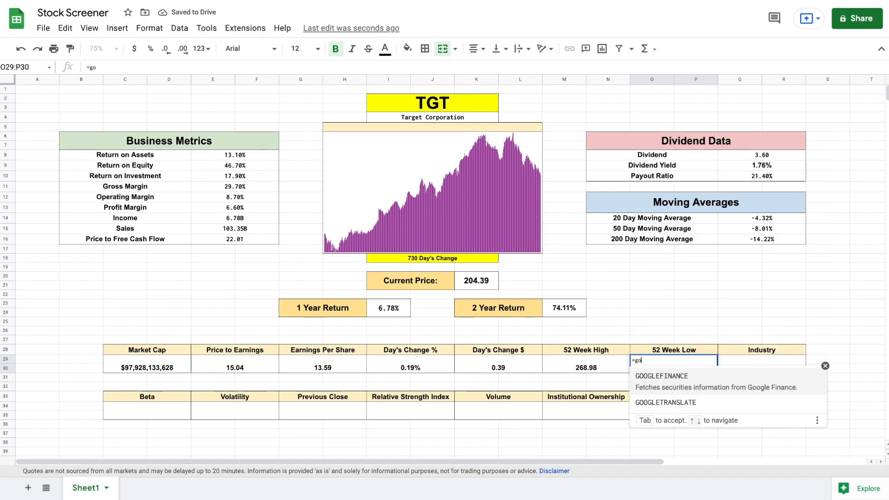
click(679, 387)
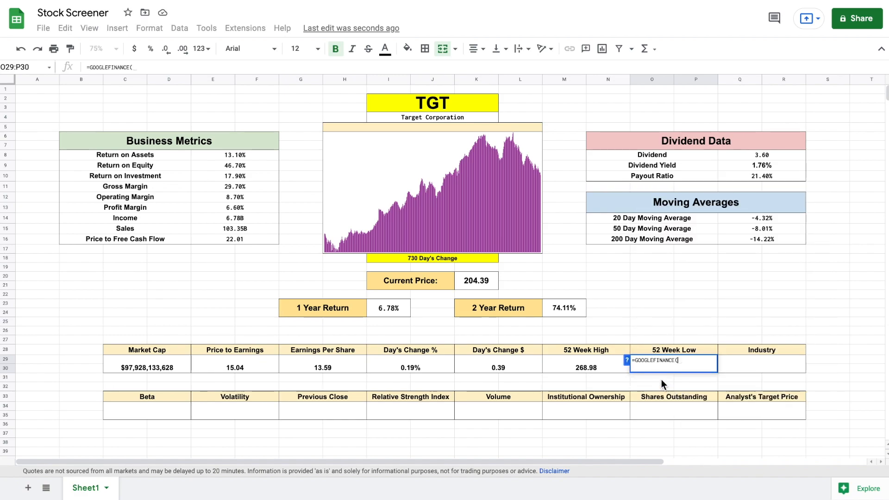
click(387, 101)
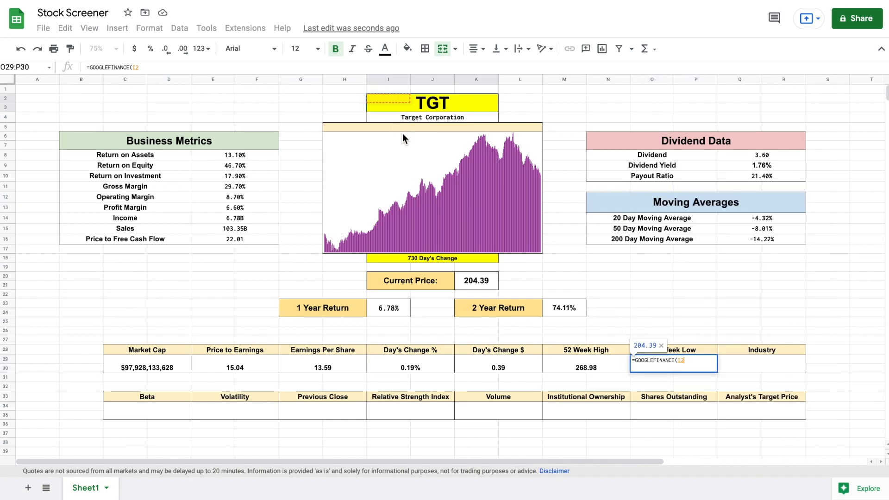
text(,")
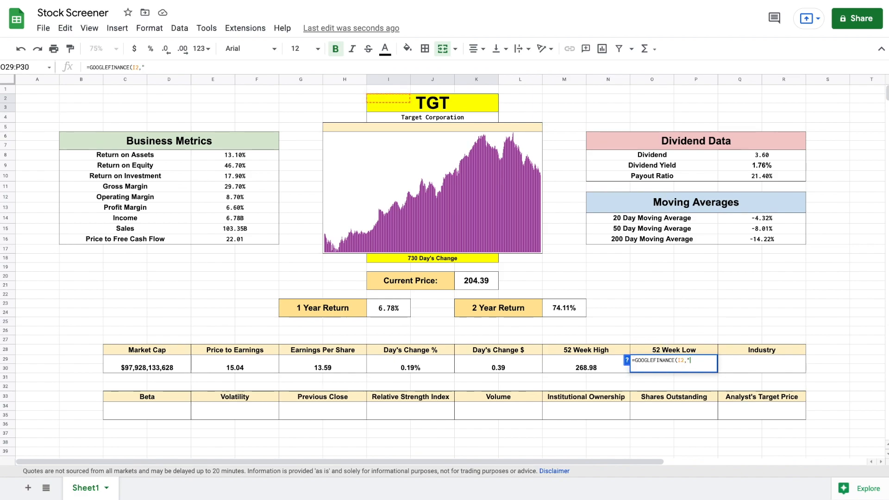
text(low52"))
key(Return)
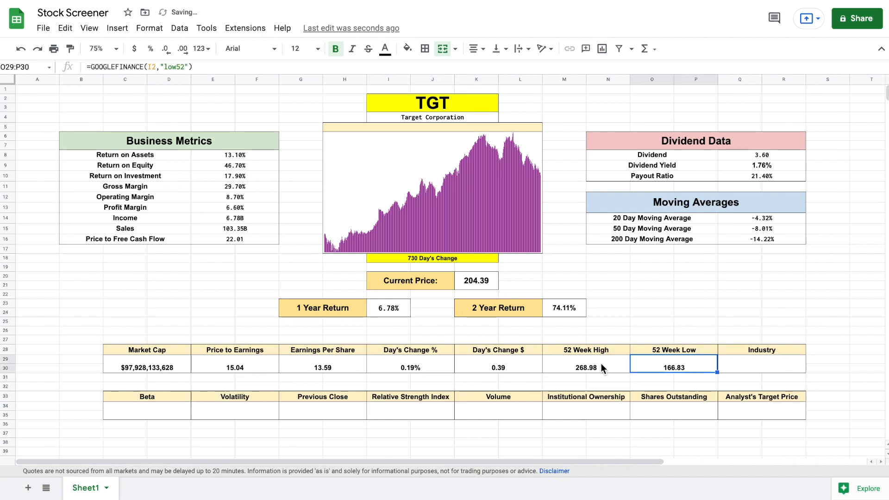
Look up TGT's snapshot in Fidelity's Stock Research Center and examine the quote details for its sector or industry
click(764, 366)
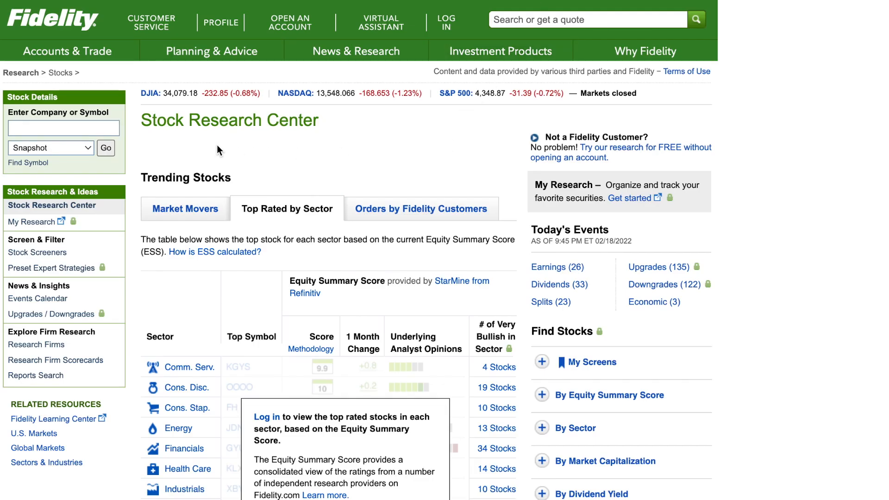
click(118, 130)
text(tgt)
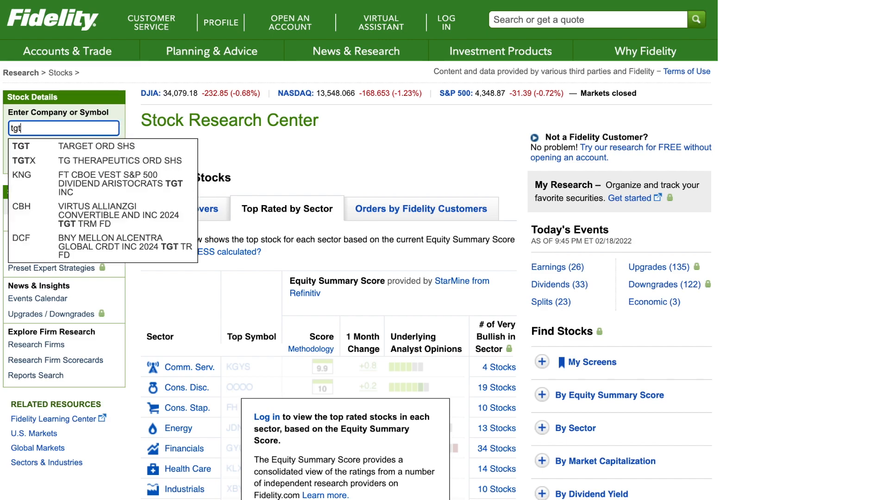
click(115, 148)
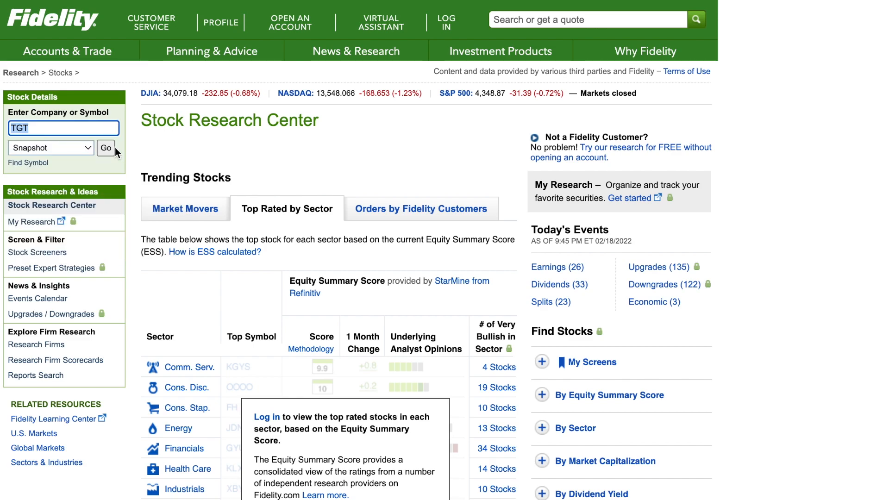
click(112, 148)
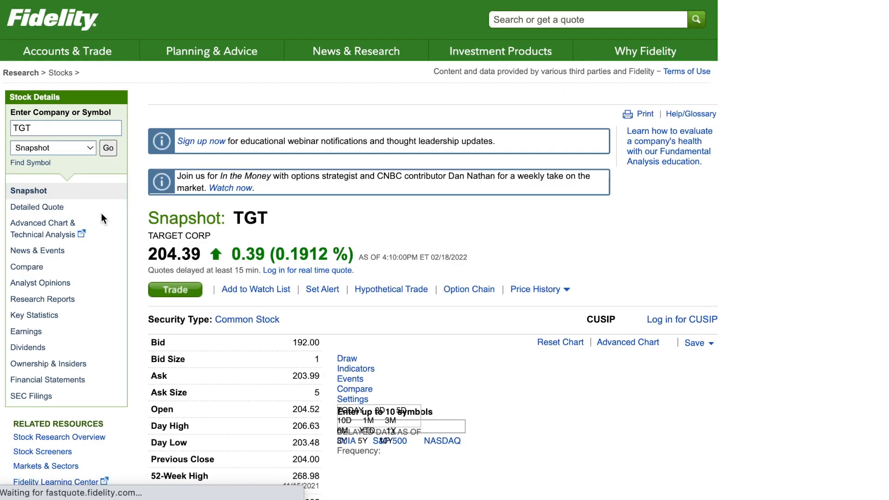
scroll(229, 309, down, 10)
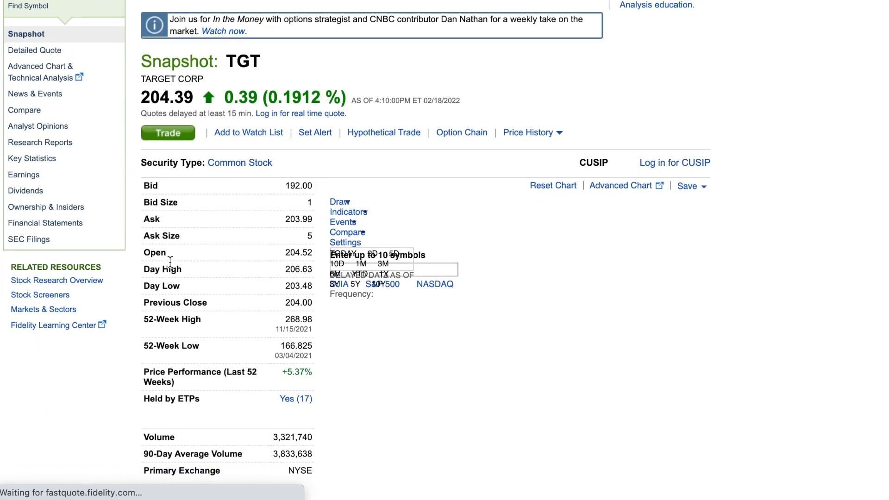
scroll(229, 309, down, 9)
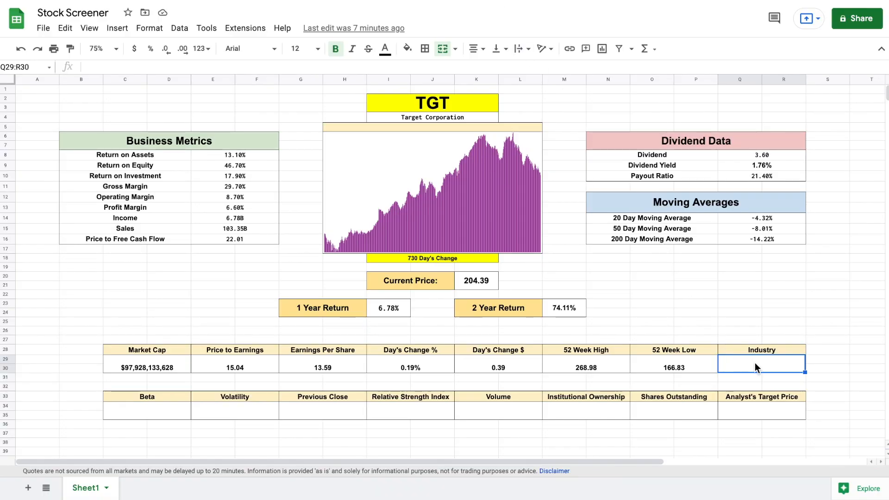
text(=if(isblank(I2),"",index(importxml("https://eresearch.fidelity.com/eresearch/goto/evaluate/snapshot.jhtml?symbols="&I2&"","//div[@class='sub-heading']//span[@class='right']"),1)))
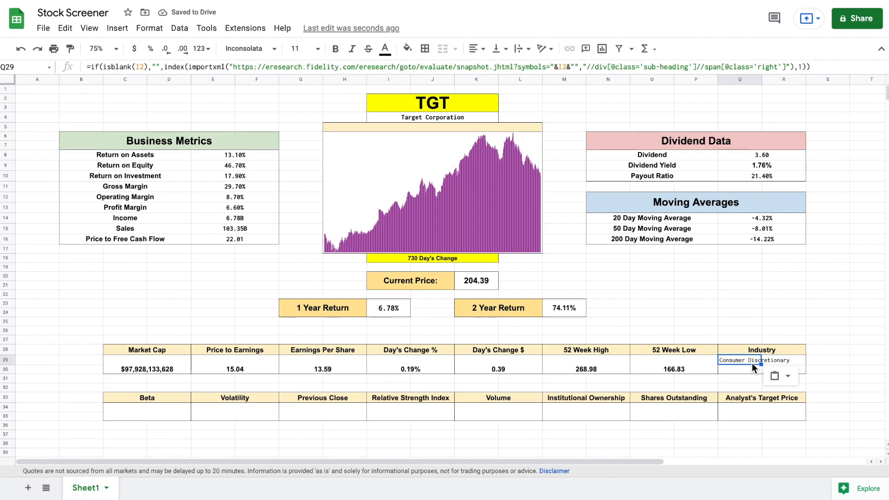
drag(761, 360, 777, 367)
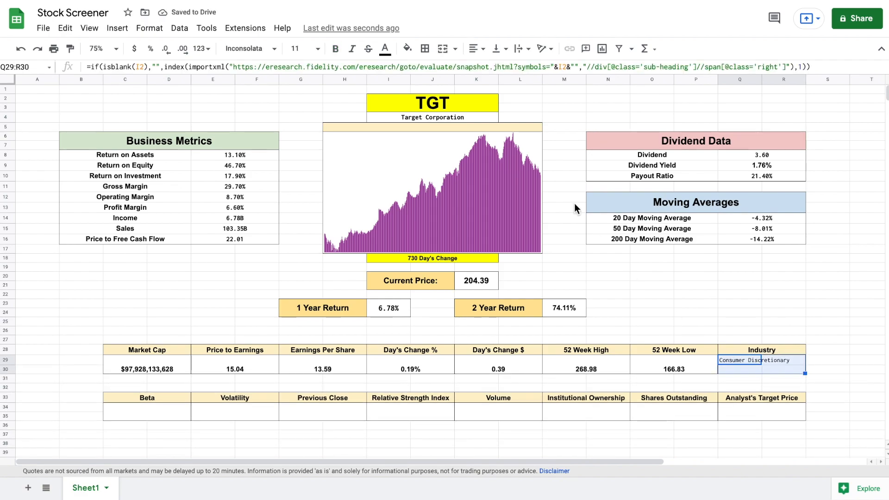
click(442, 49)
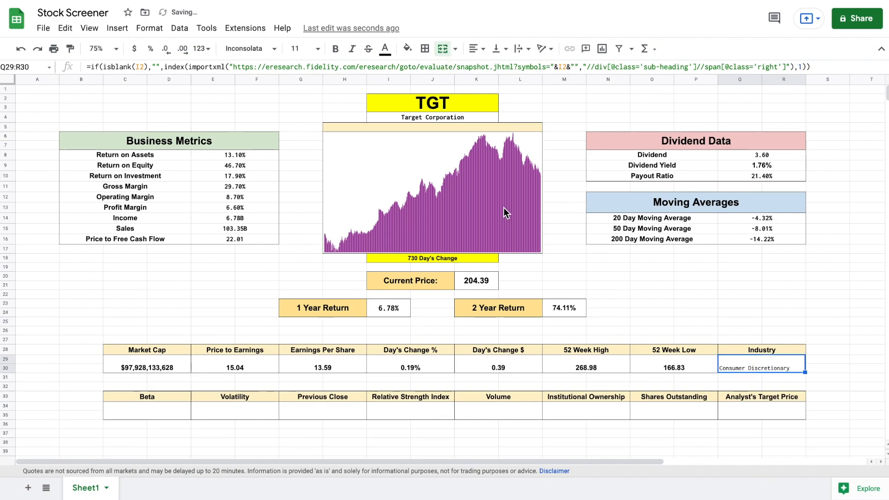
click(769, 324)
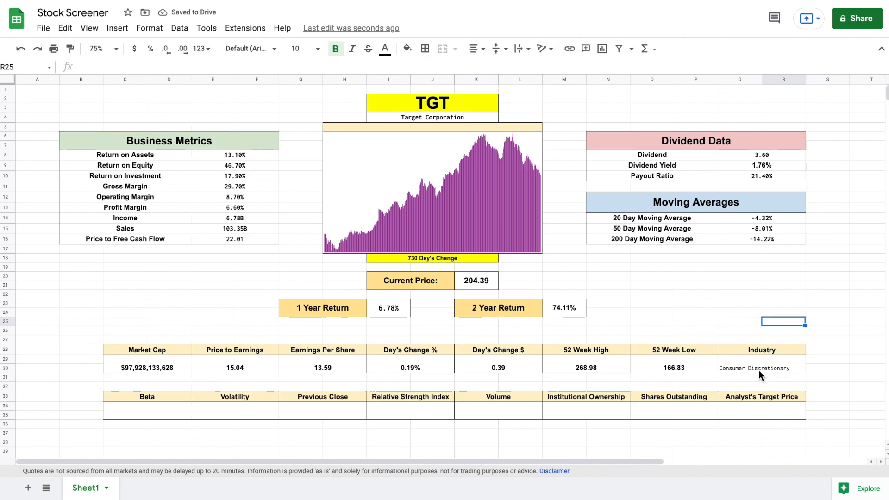
click(741, 371)
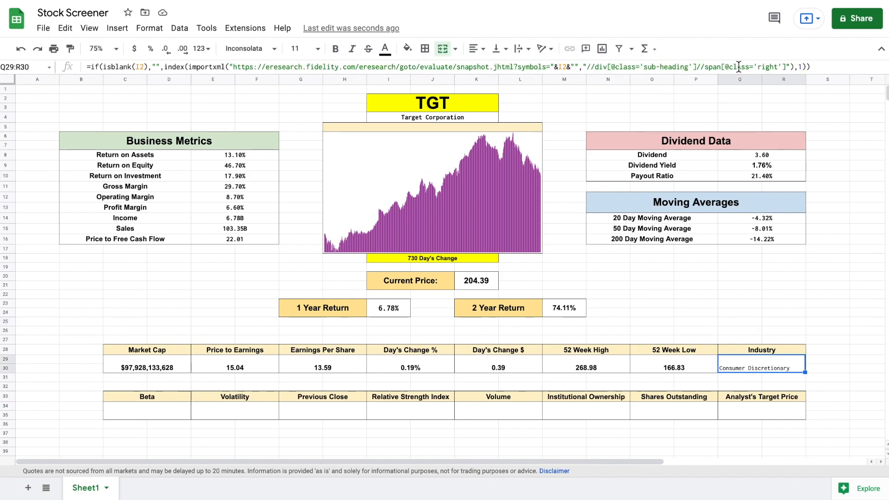
Enter =GOOGLEFINANCE(I2,"beta") in the value cell under the Beta heading and display it with two decimal places
click(140, 406)
text(=go)
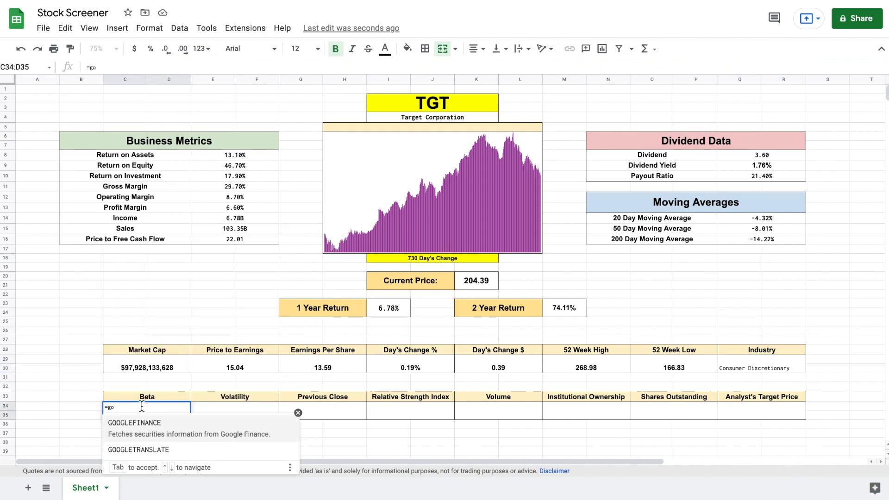
click(161, 423)
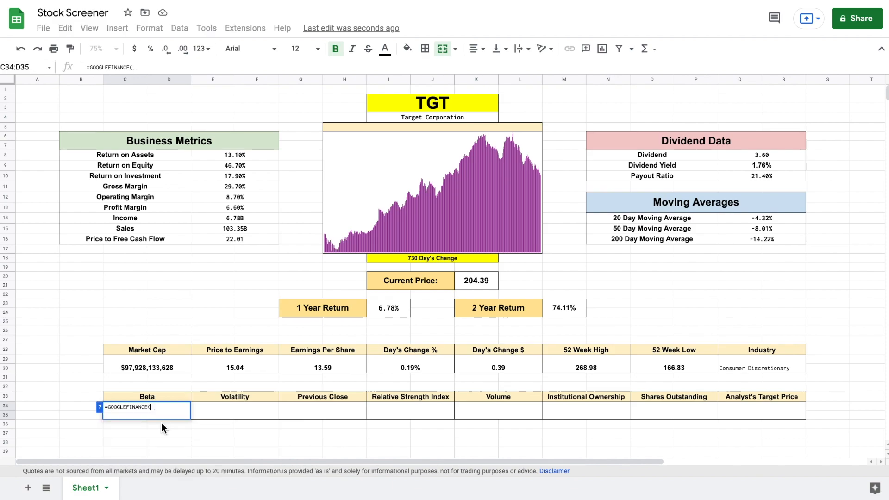
click(402, 102)
text(,)
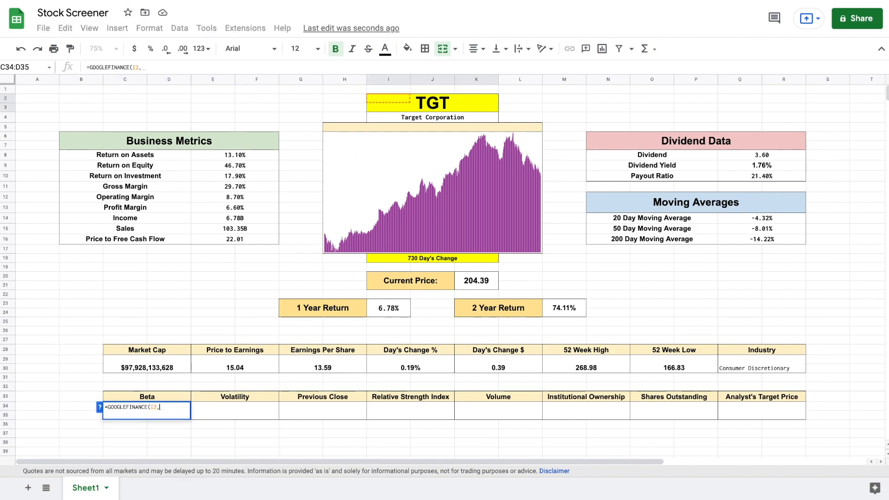
text("beta)
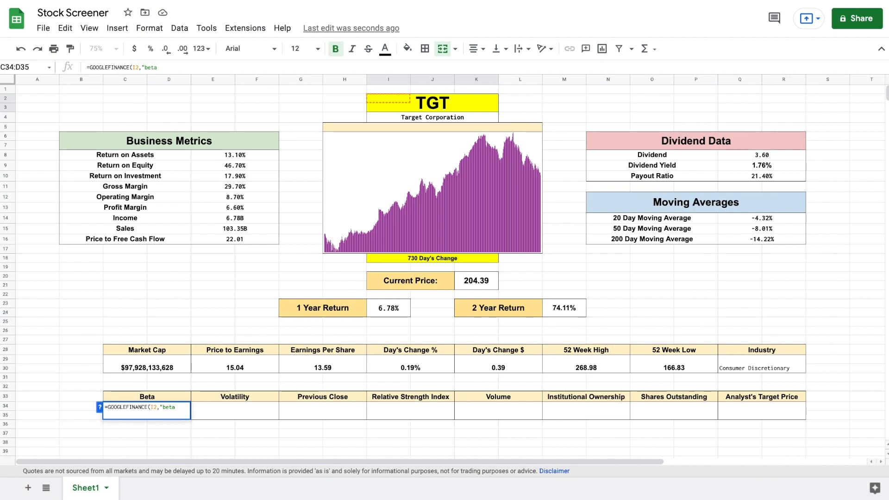
text(")\)
key(Return)
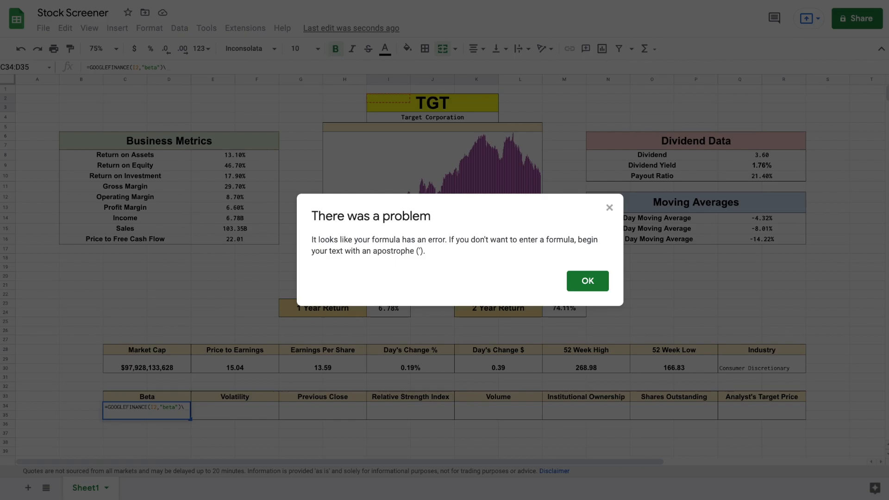
click(588, 281)
key(BackSpace)
key(Return)
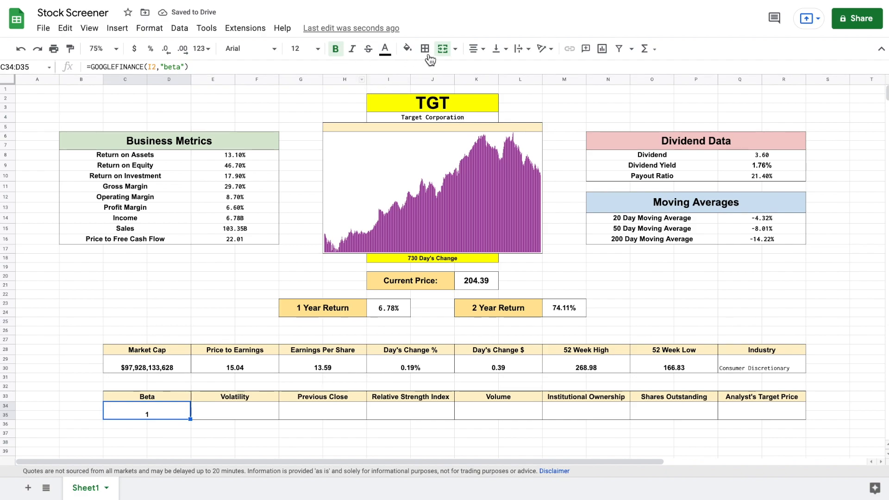
click(184, 49)
click(183, 49)
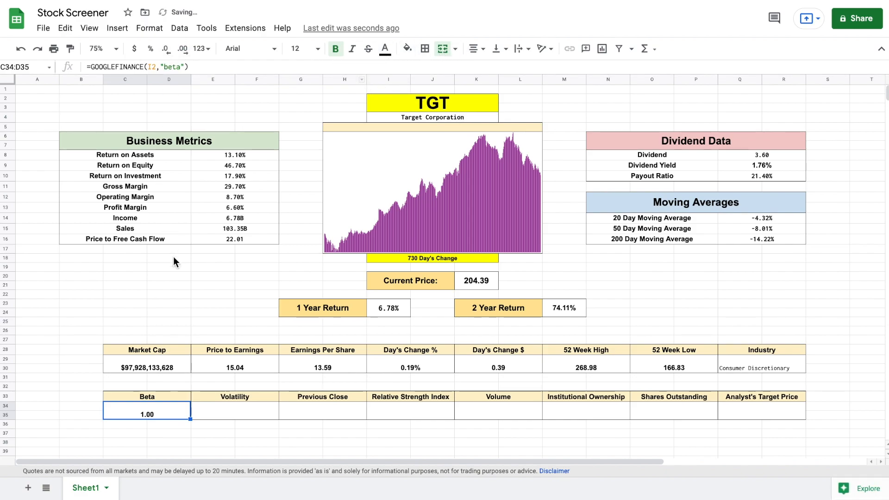
Enter =GOOGLEFINANCE(I2,"volume") in the value cell under the Volume heading
click(237, 409)
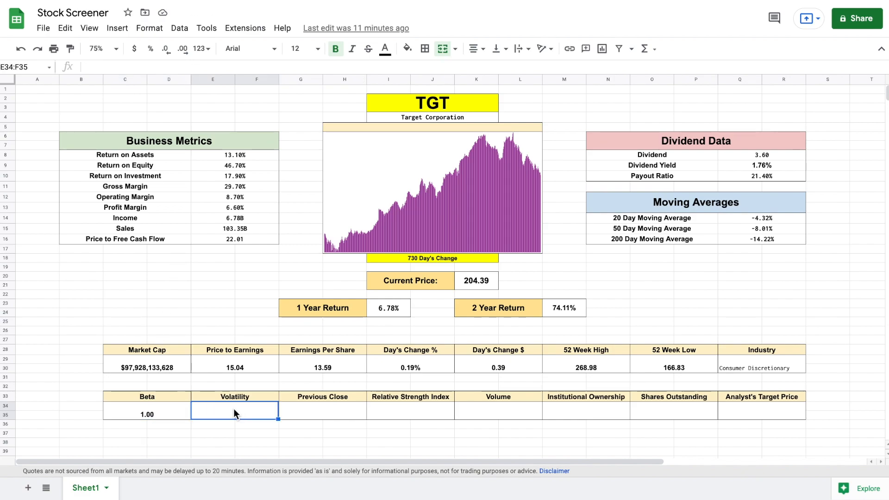
click(491, 409)
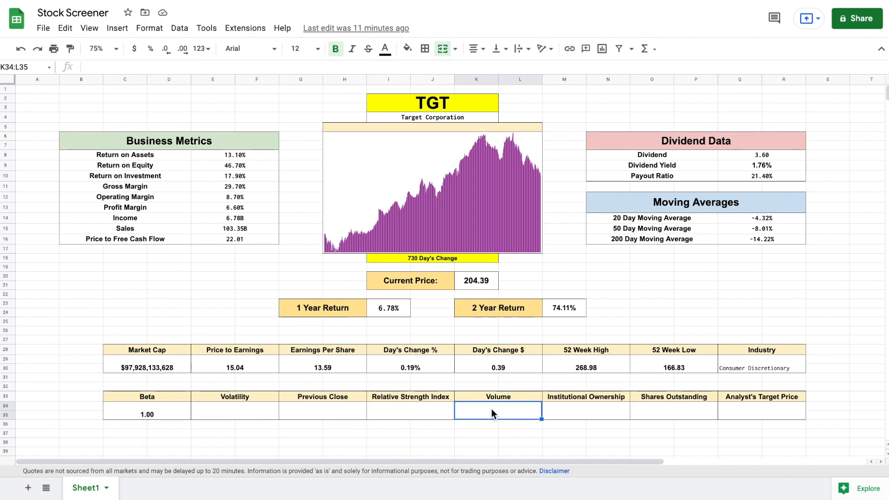
text(=goo)
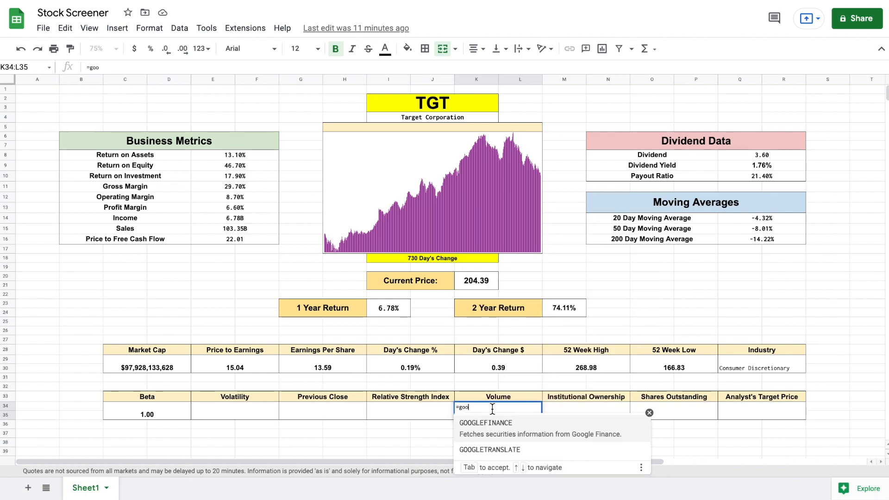
click(504, 434)
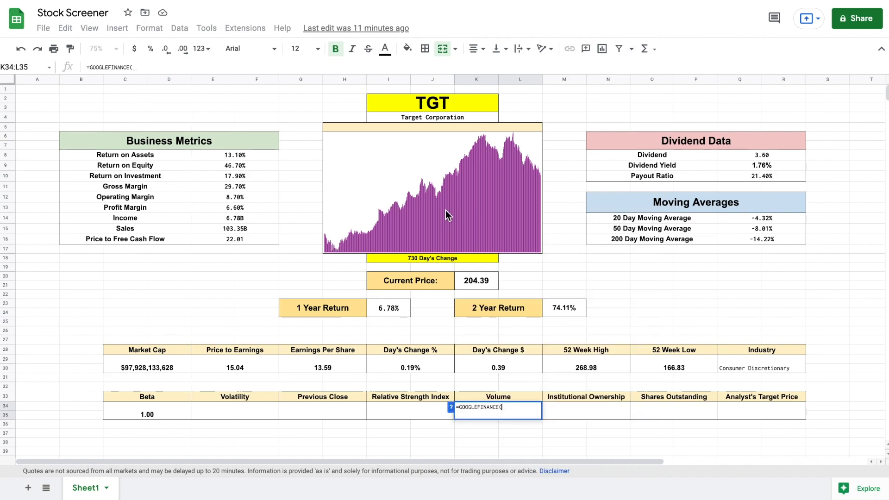
click(382, 96)
text(,")
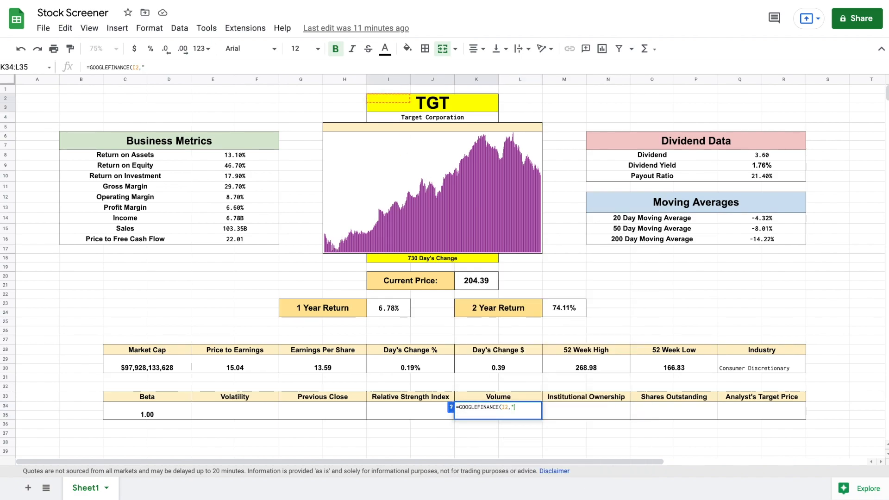
text(volume"))
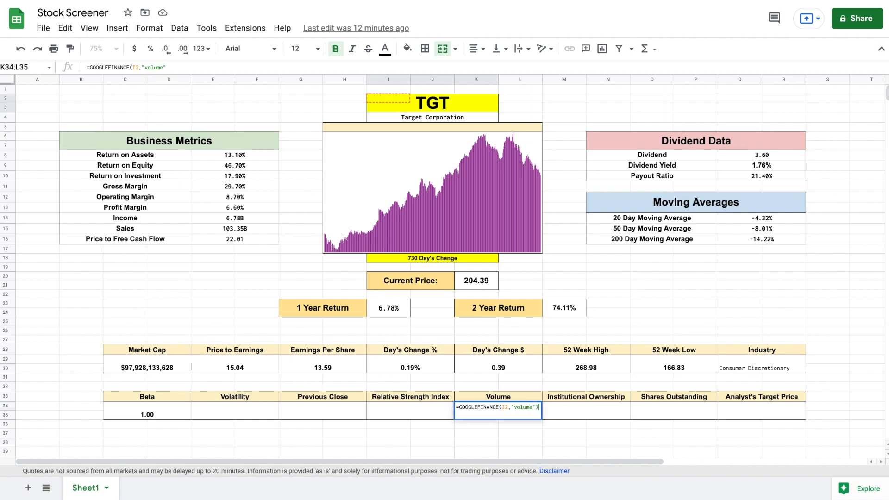
key(Return)
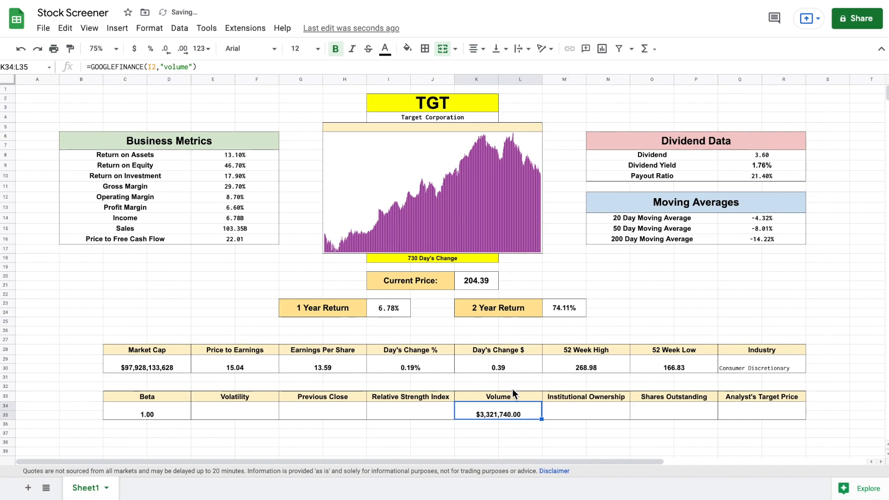
drag(268, 406, 435, 408)
drag(581, 408, 739, 404)
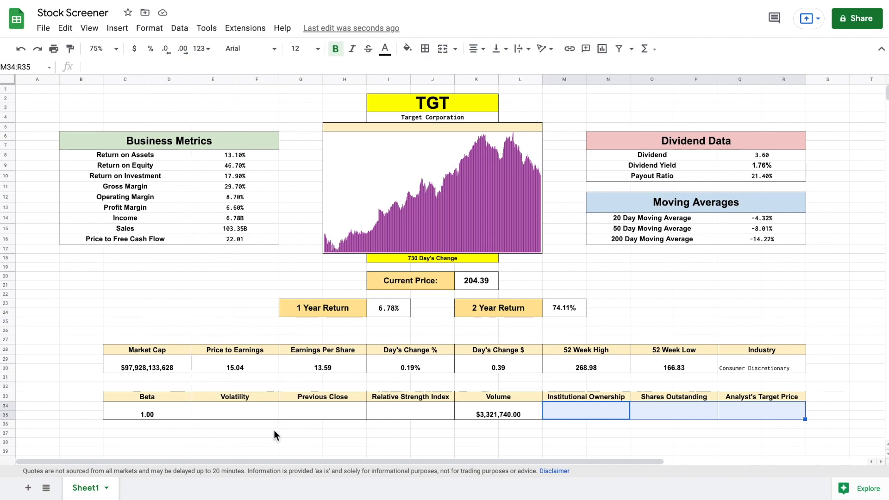
click(247, 412)
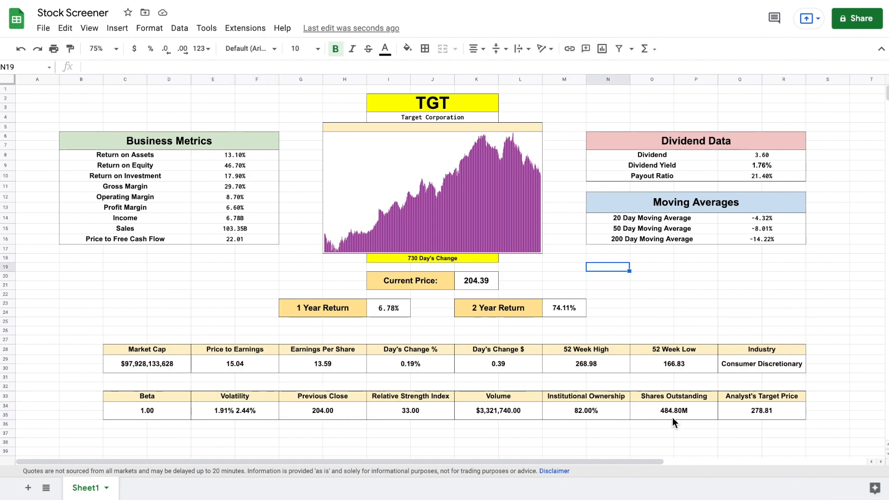
click(741, 409)
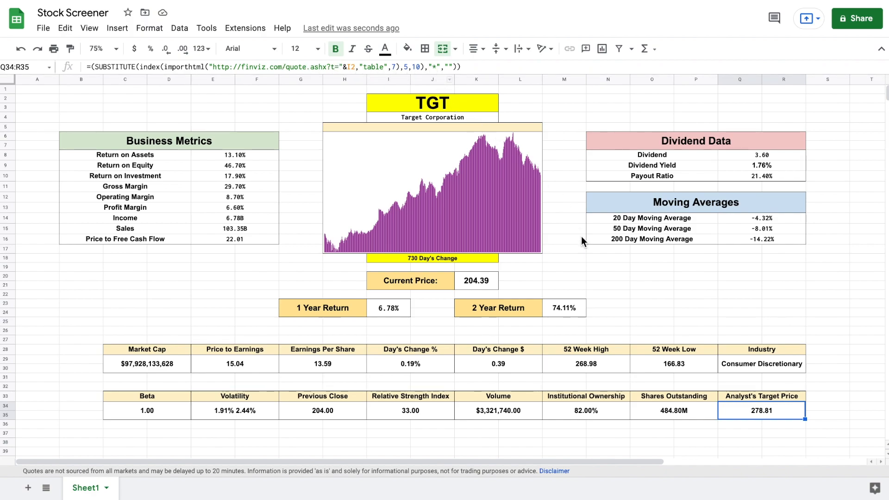
Add a conditional format to the 1 Year Return, 2 Year Return, Day's Change % and Day's Change $ values: green text when greater than 0
click(392, 308)
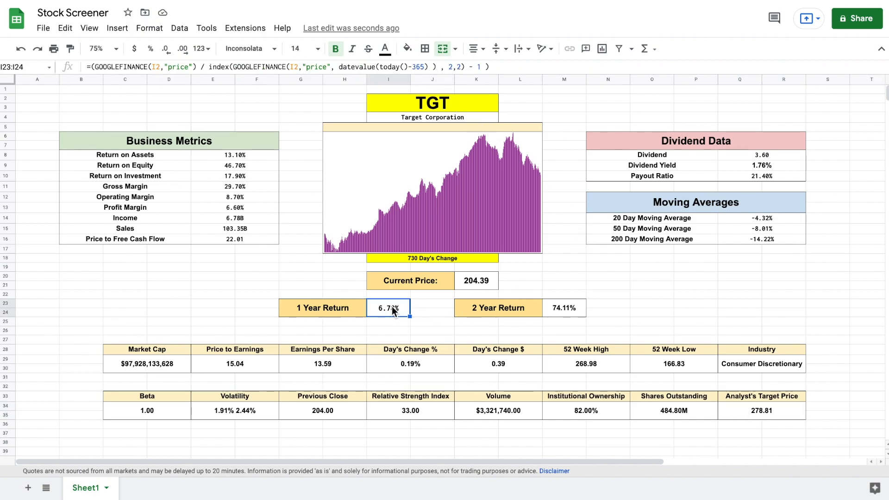
click(563, 308)
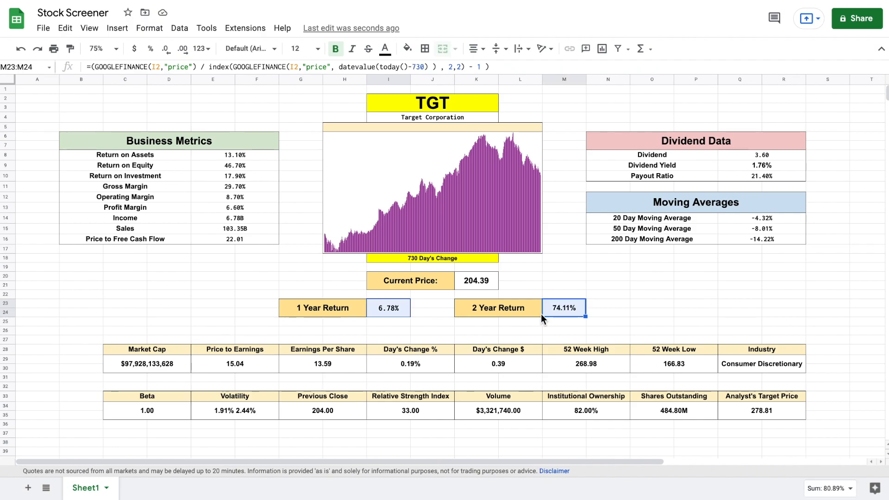
click(417, 366)
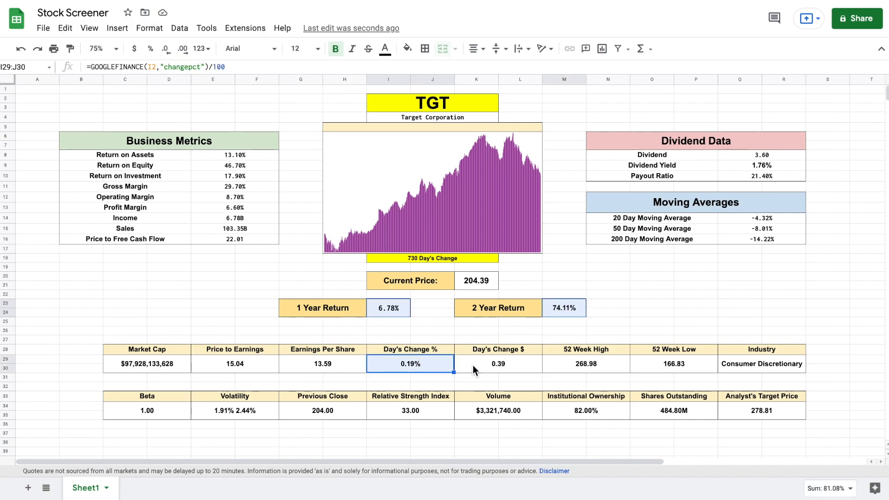
click(496, 363)
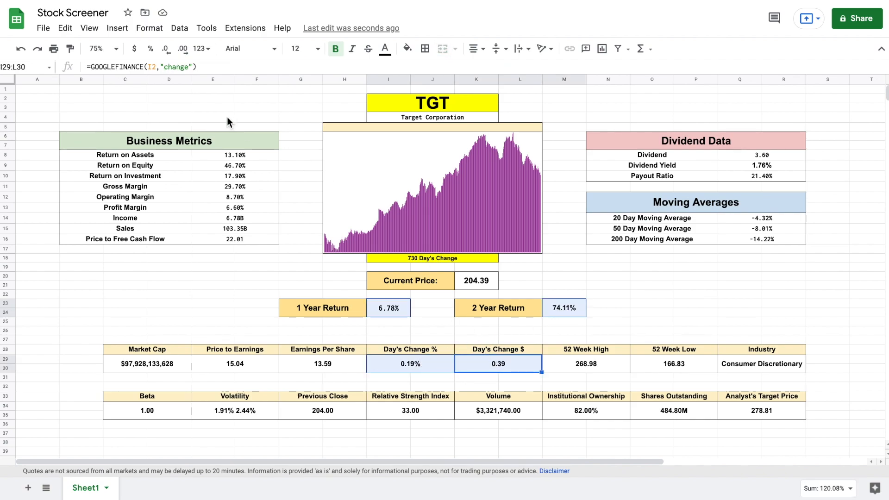
click(149, 28)
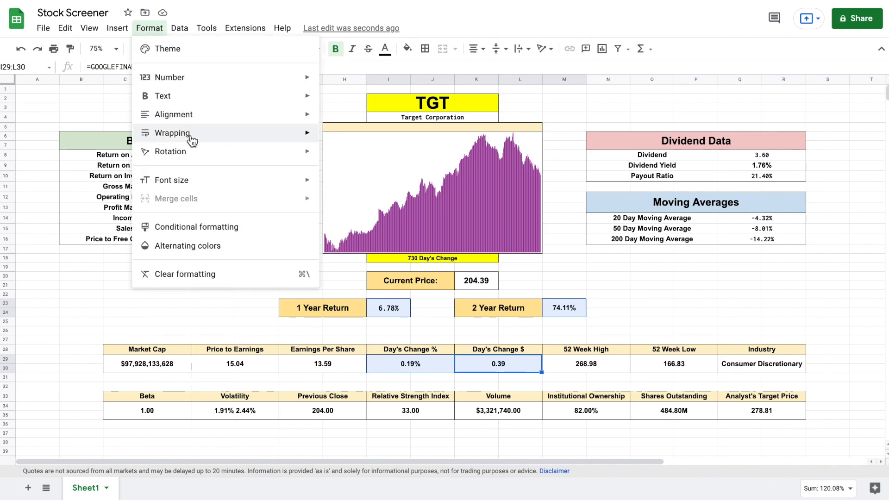
click(227, 227)
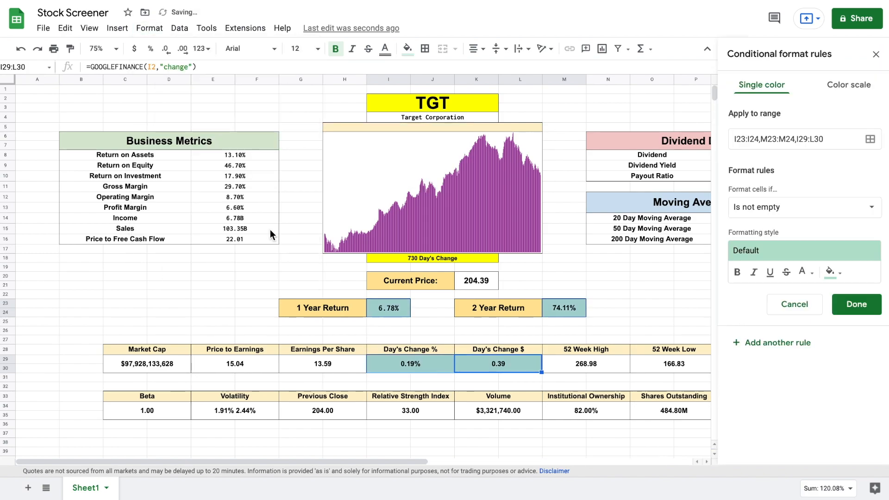
click(810, 221)
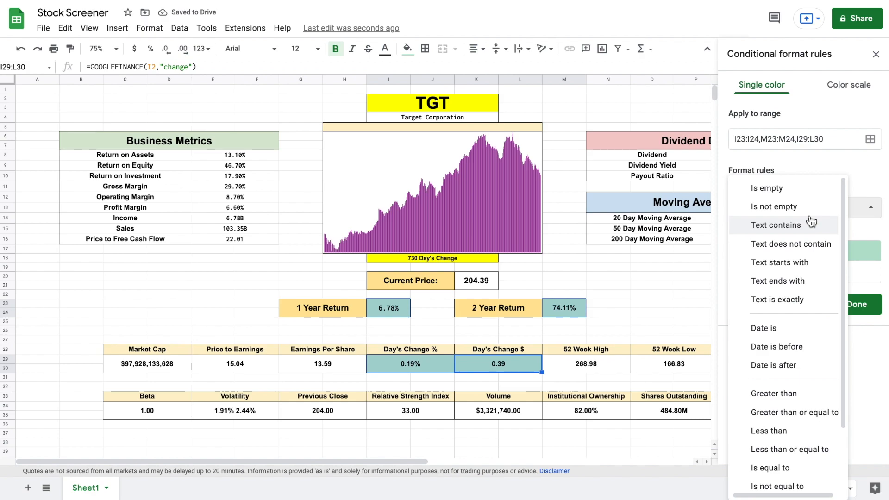
click(798, 394)
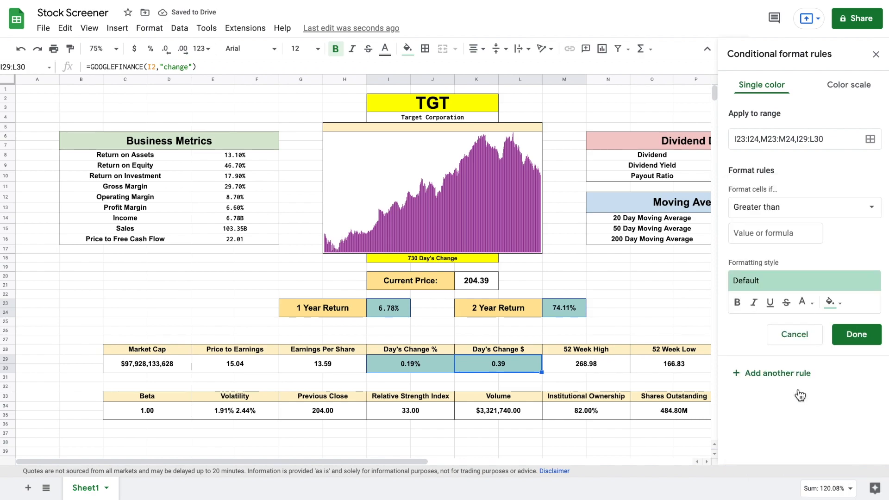
click(793, 236)
text(0)
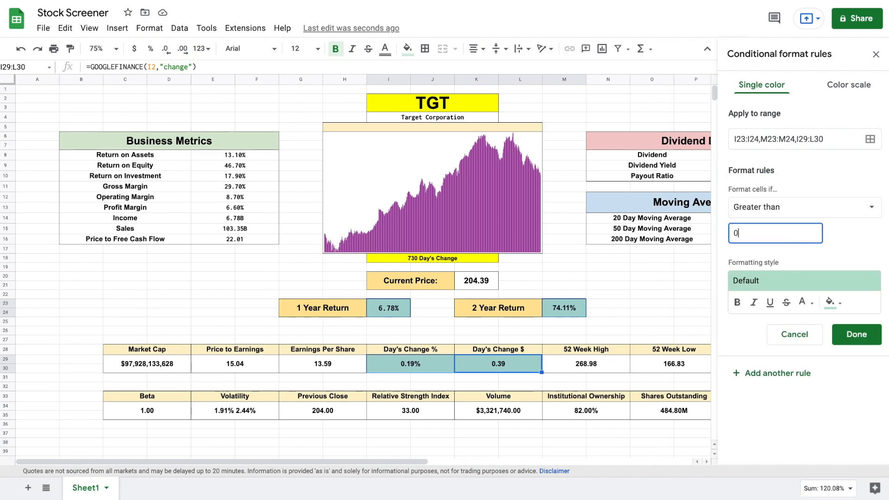
click(793, 281)
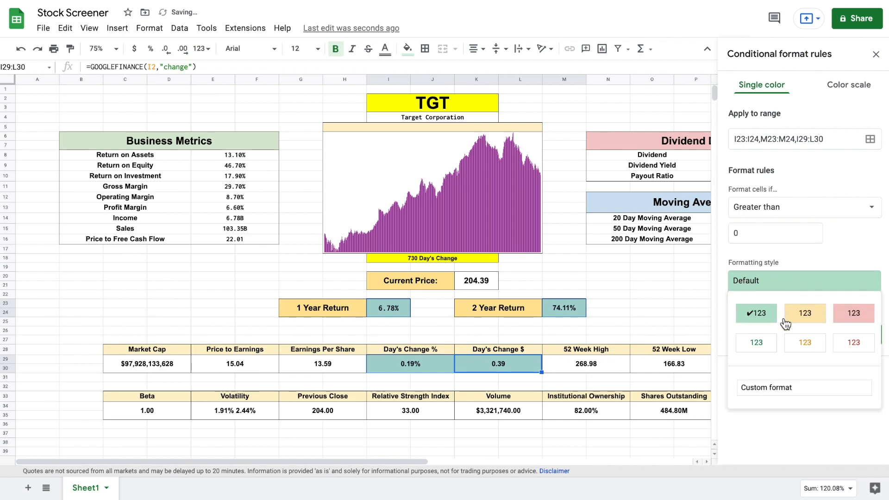
click(770, 340)
Add a second conditional format rule for the same return and change cells, showing values less than 0 in red text
click(778, 374)
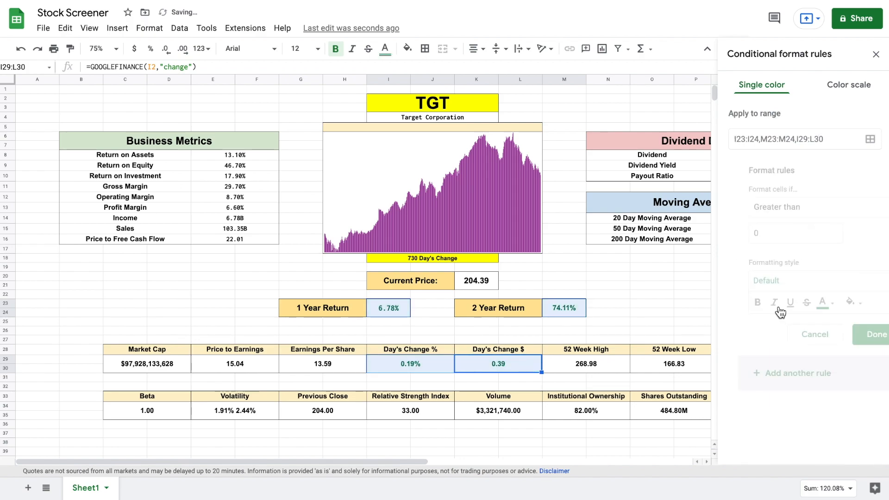
click(796, 208)
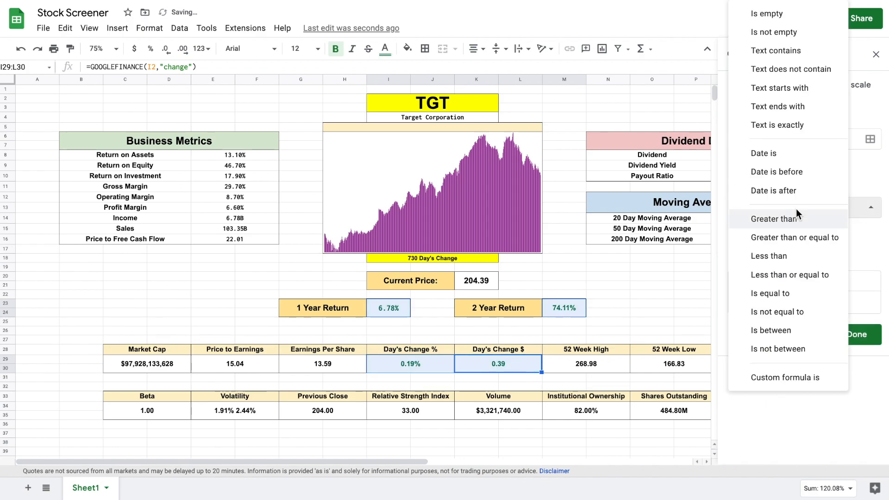
click(792, 255)
click(770, 279)
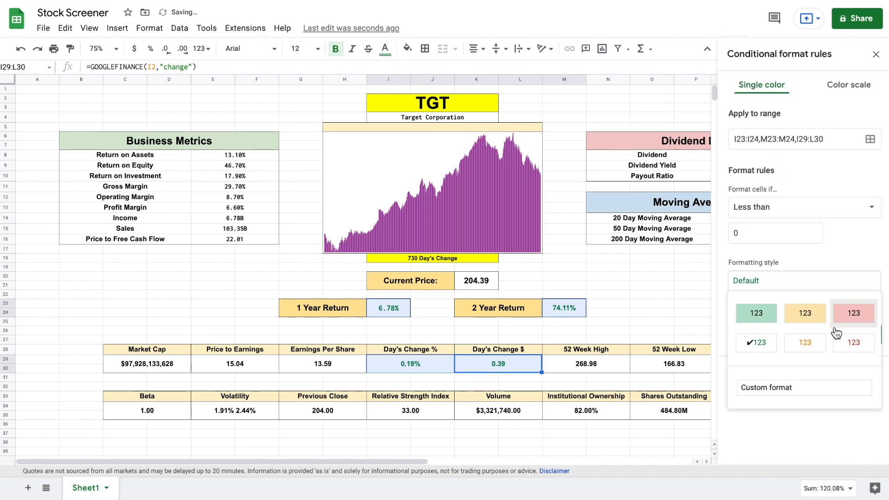
click(842, 342)
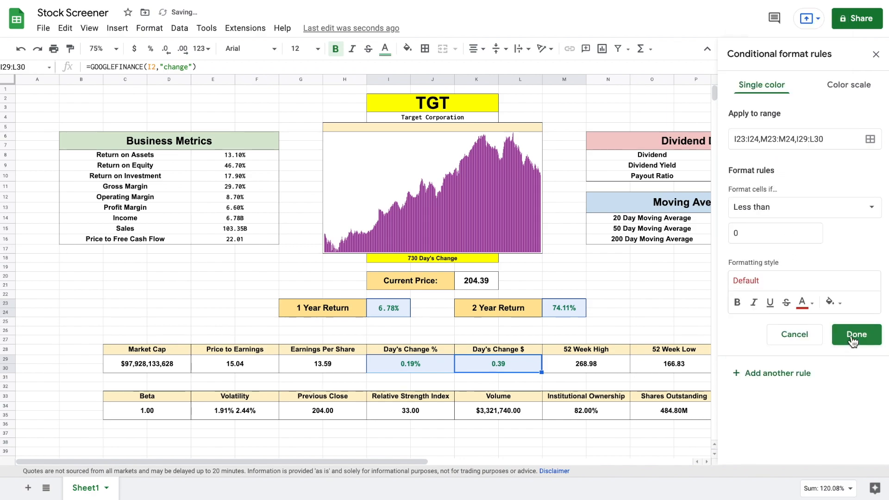
click(854, 342)
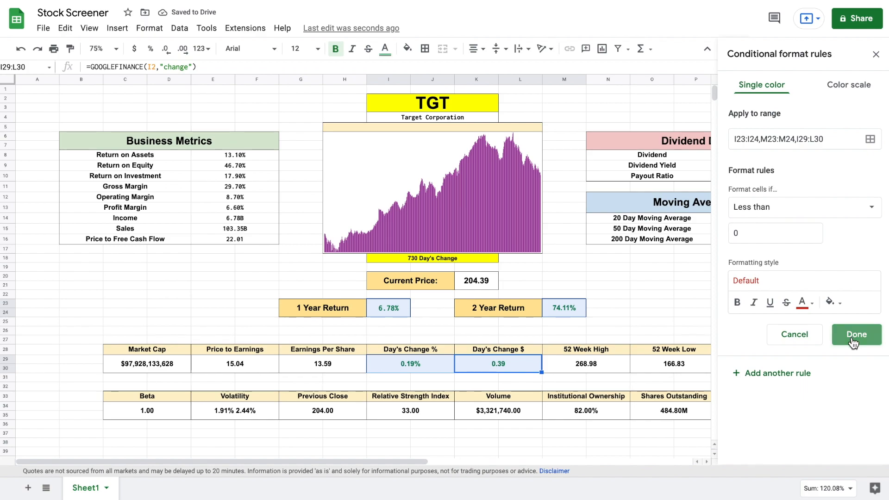
click(876, 55)
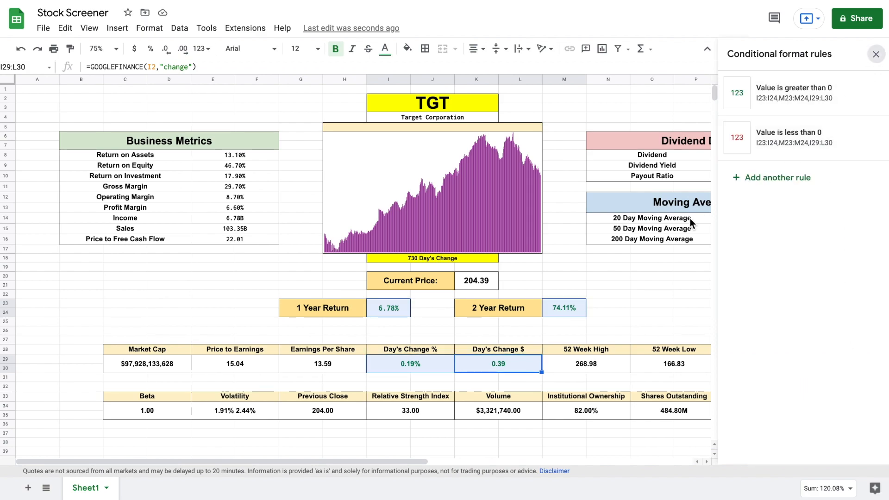
click(634, 252)
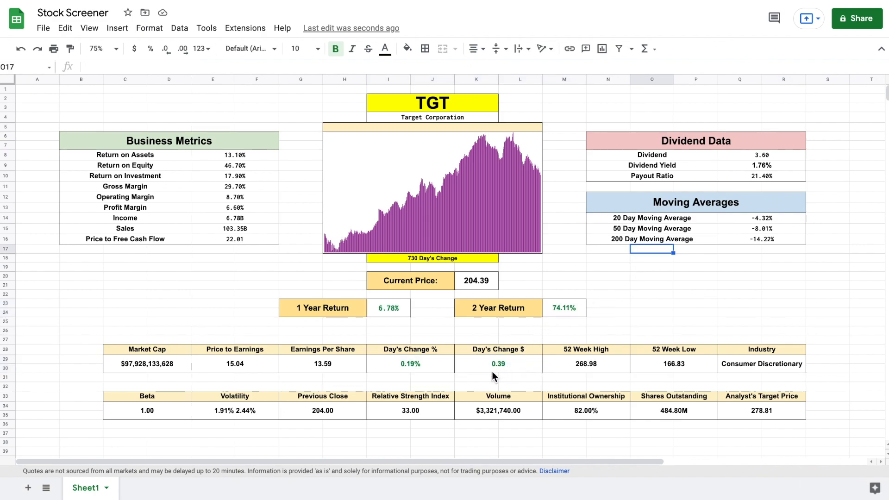
Test the screener by entering the ticker AAPL in I2, followed by MSFT
click(471, 109)
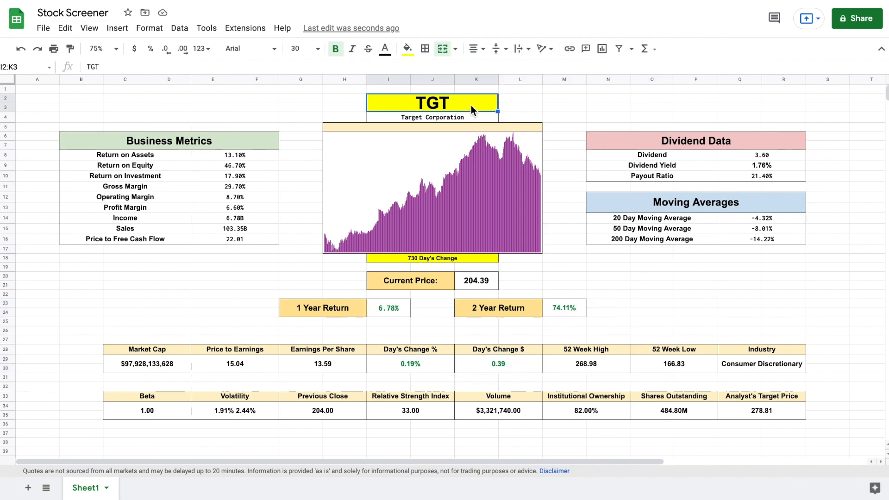
text(AAPL)
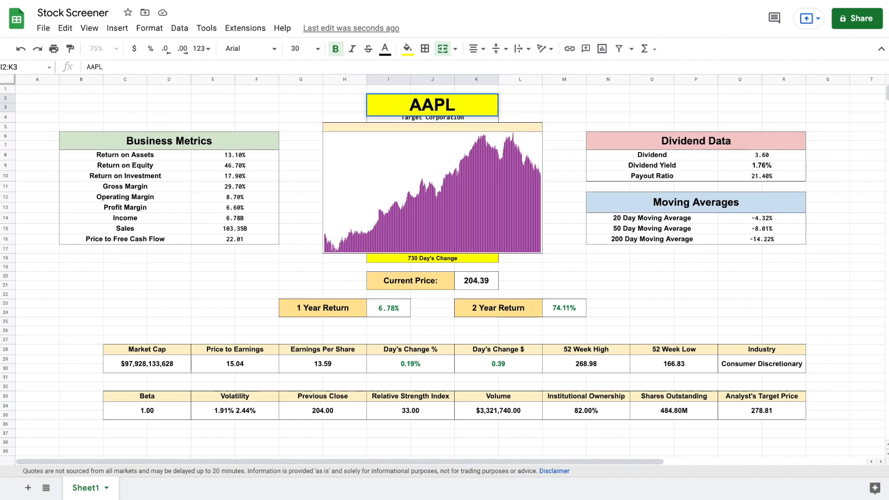
key(Return)
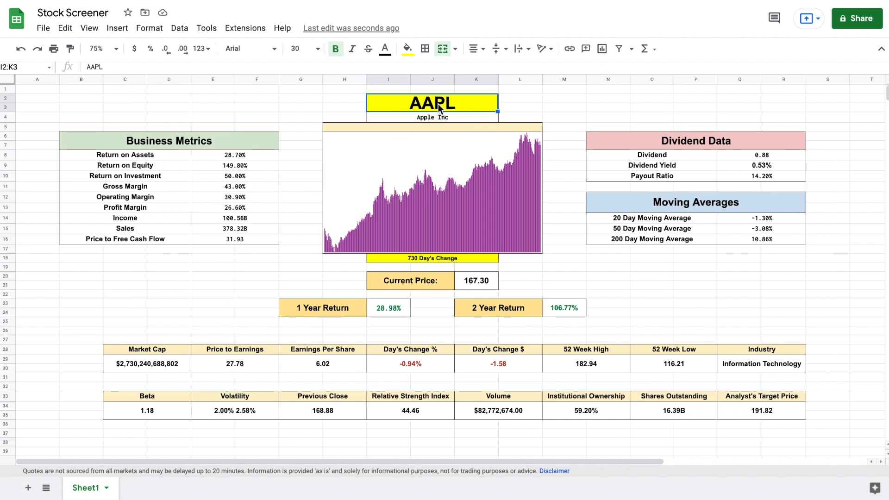
text(MSFT)
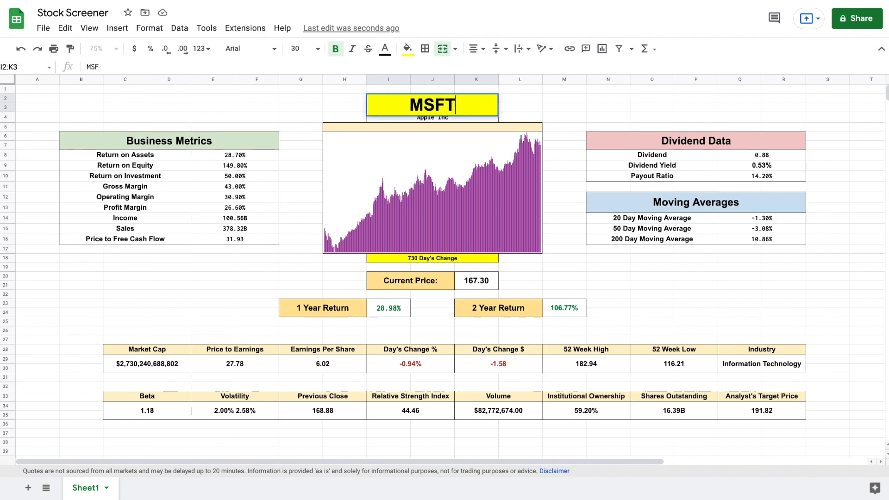
key(Return)
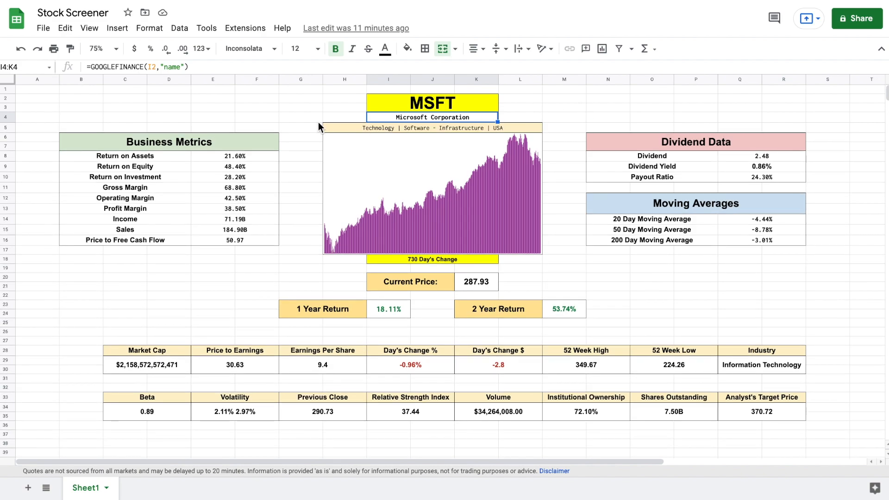
Add a conditional format rule over the whole sheet, A1:Z1000, that fills empty cells with gray
click(6, 80)
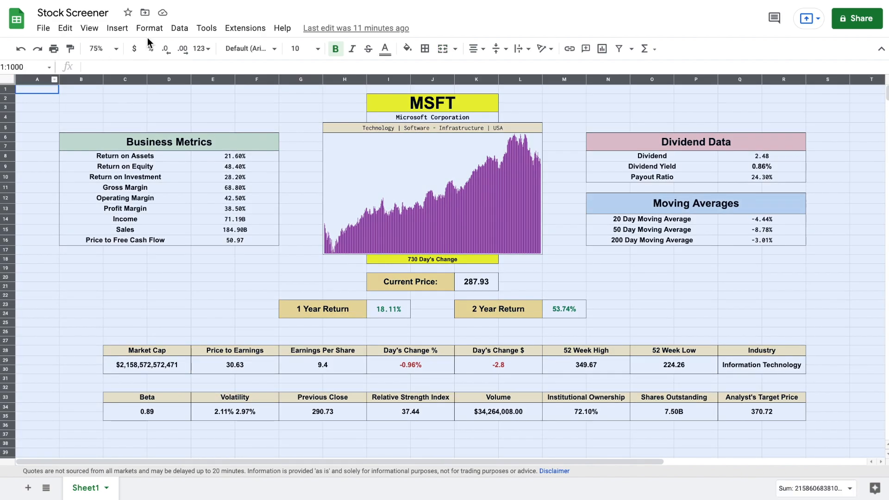
click(150, 30)
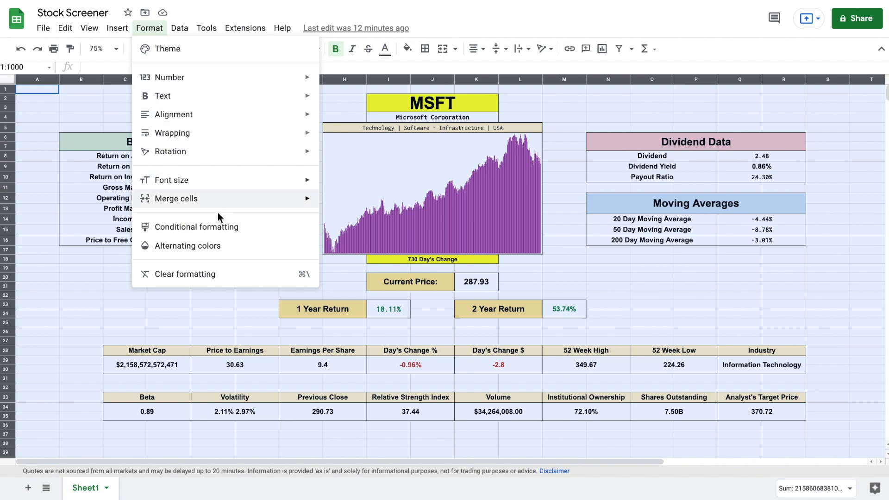
click(219, 228)
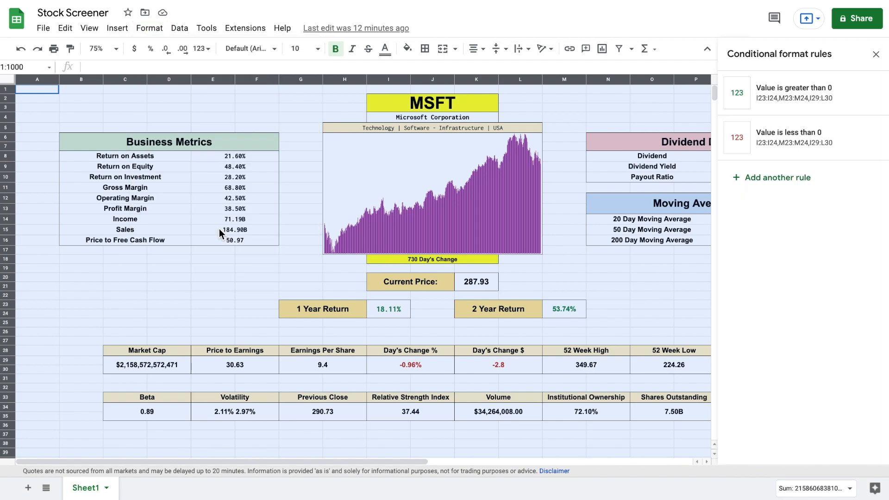
click(770, 179)
click(794, 205)
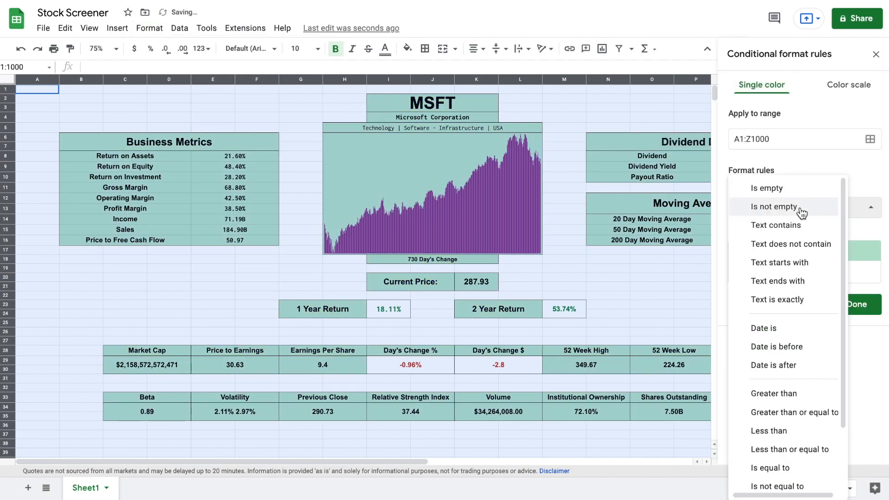
click(796, 190)
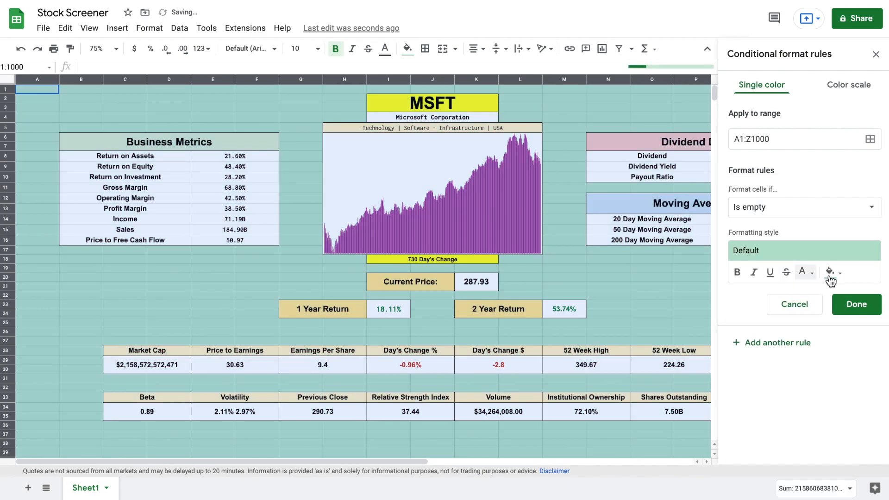
click(831, 272)
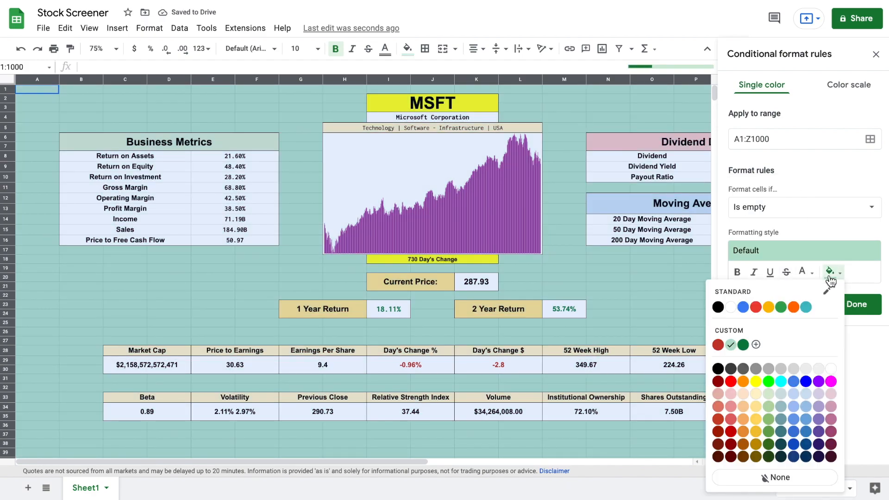
click(843, 304)
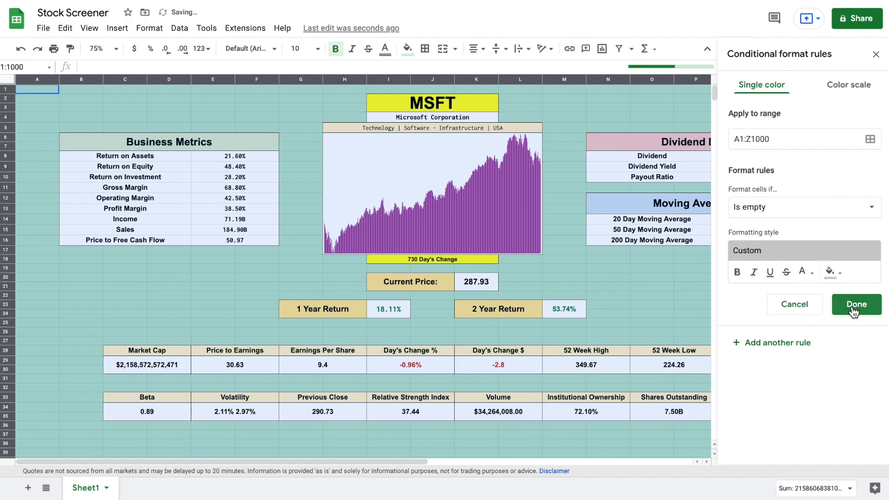
click(850, 306)
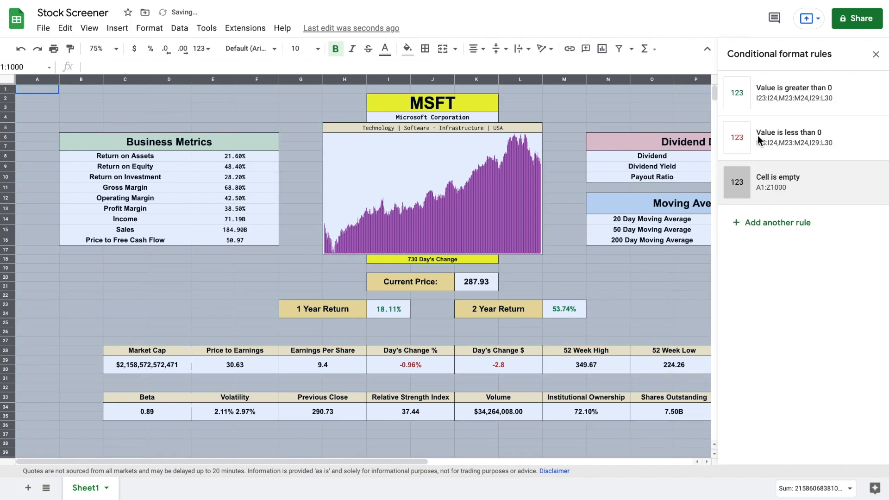
click(876, 54)
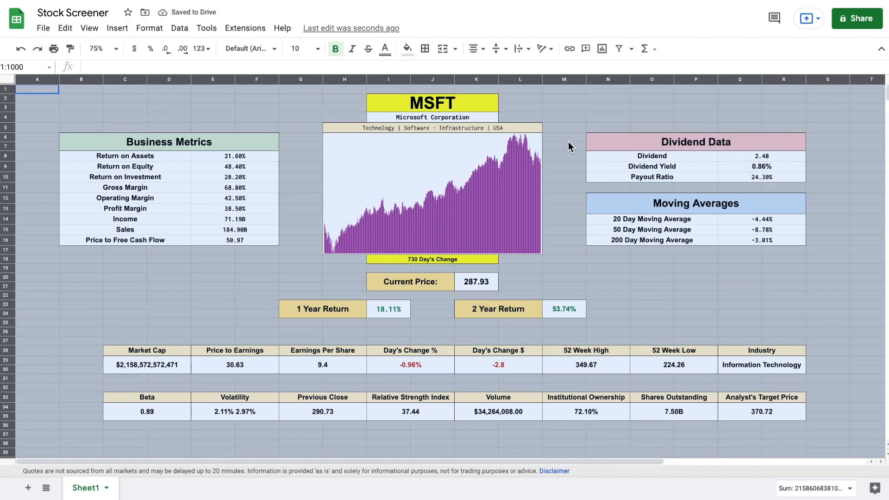
click(560, 129)
click(596, 109)
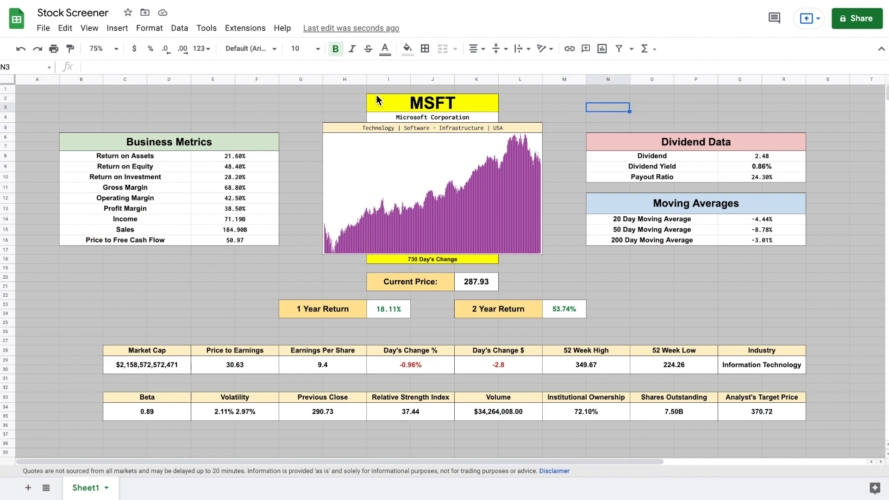
Hide the gridlines on the stock screener sheet
click(90, 29)
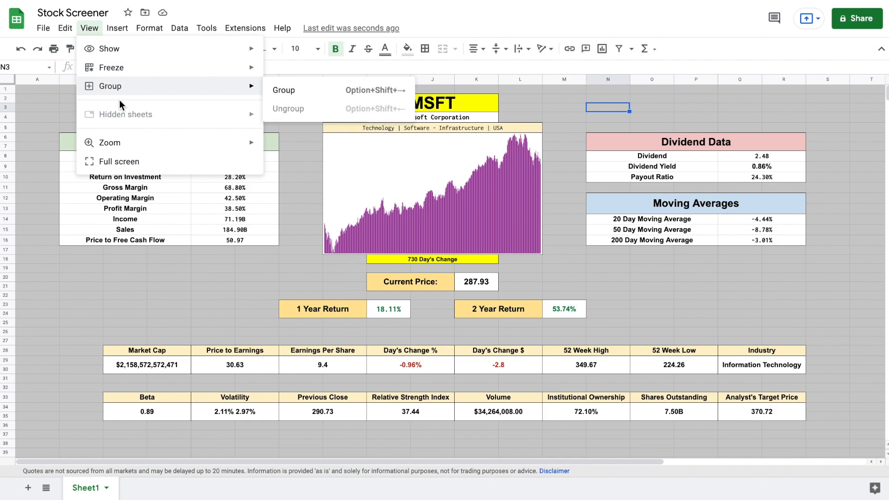
mouse_move(132, 57)
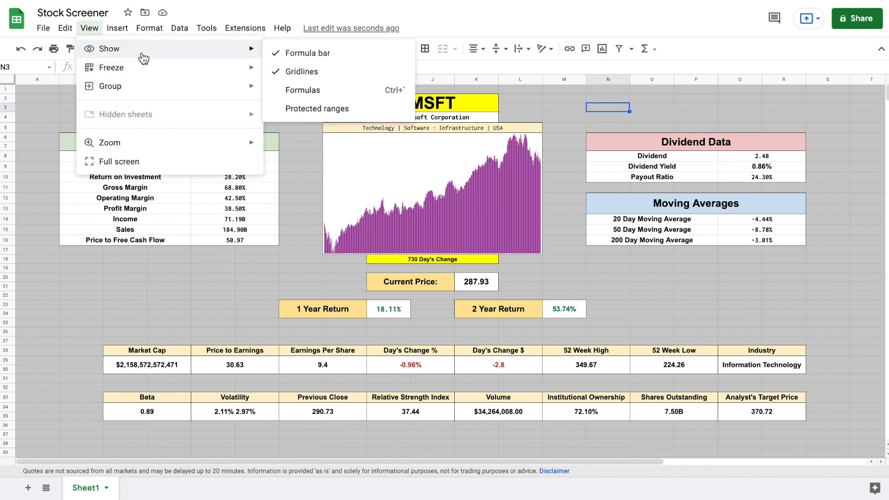
click(314, 75)
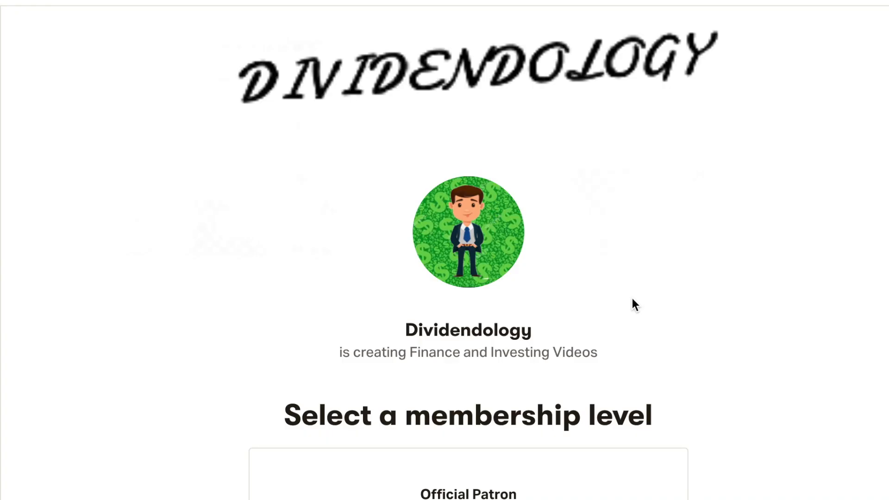
scroll(632, 298, down, 3)
scroll(632, 298, down, 6)
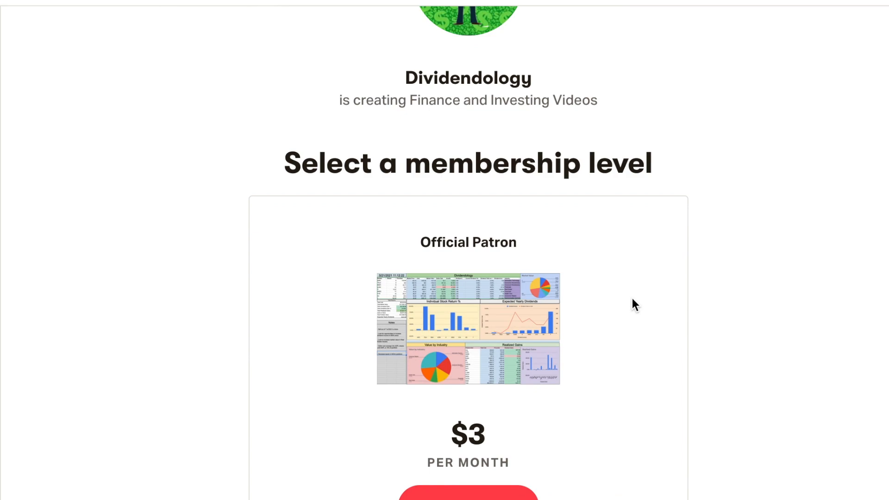